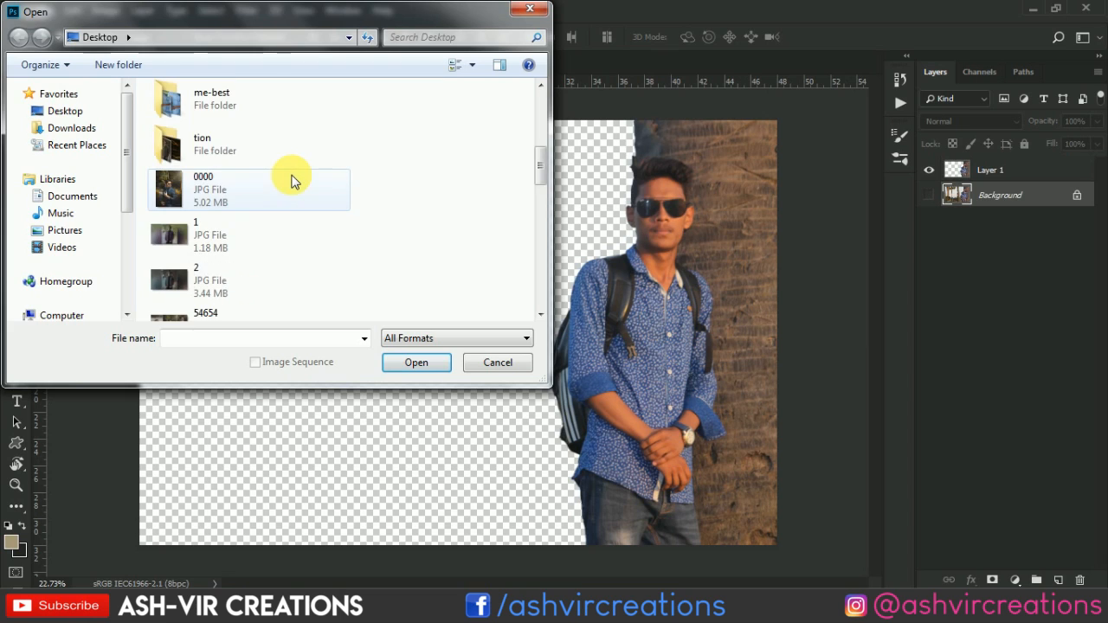
Open the forest photo branches-dawn-environment-880675 from the Desktop.
scroll(291, 179, down, 6)
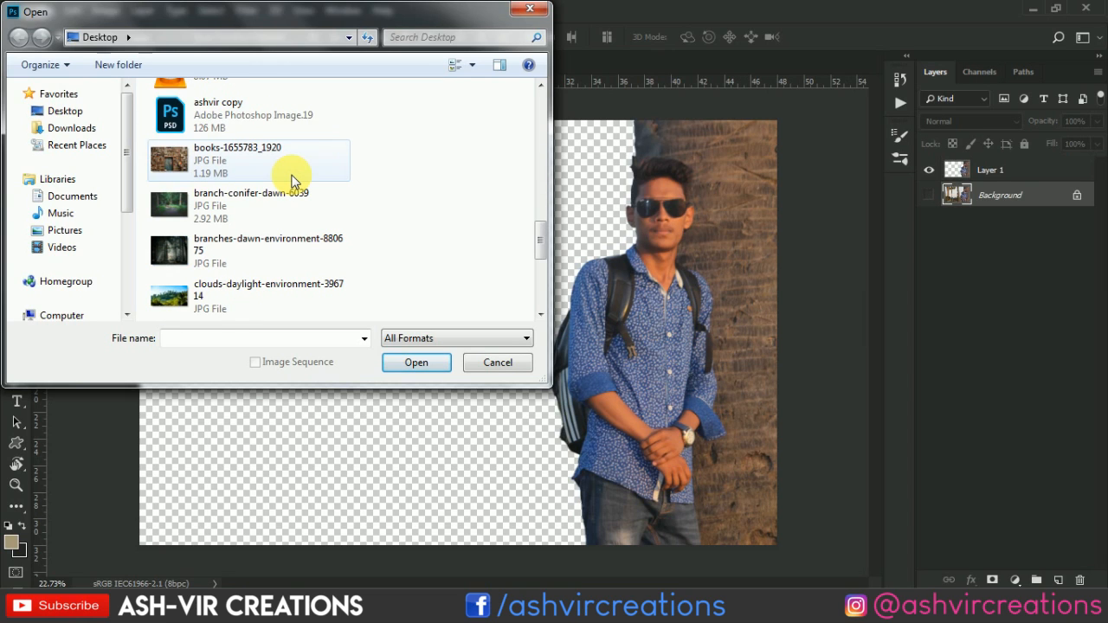
scroll(296, 182, down, 3)
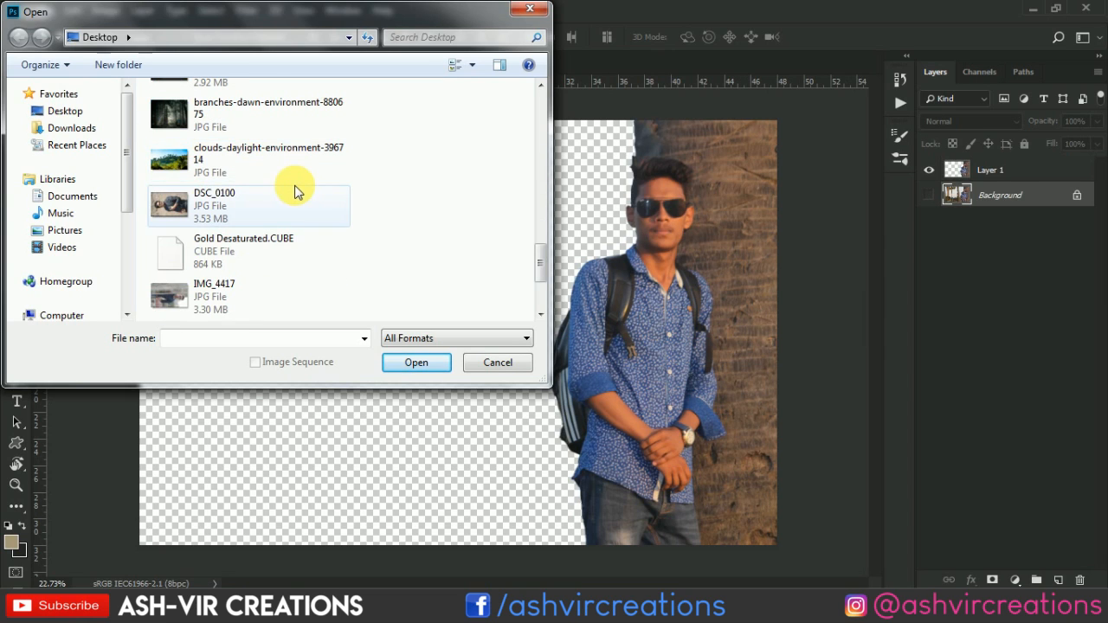
double_click(294, 127)
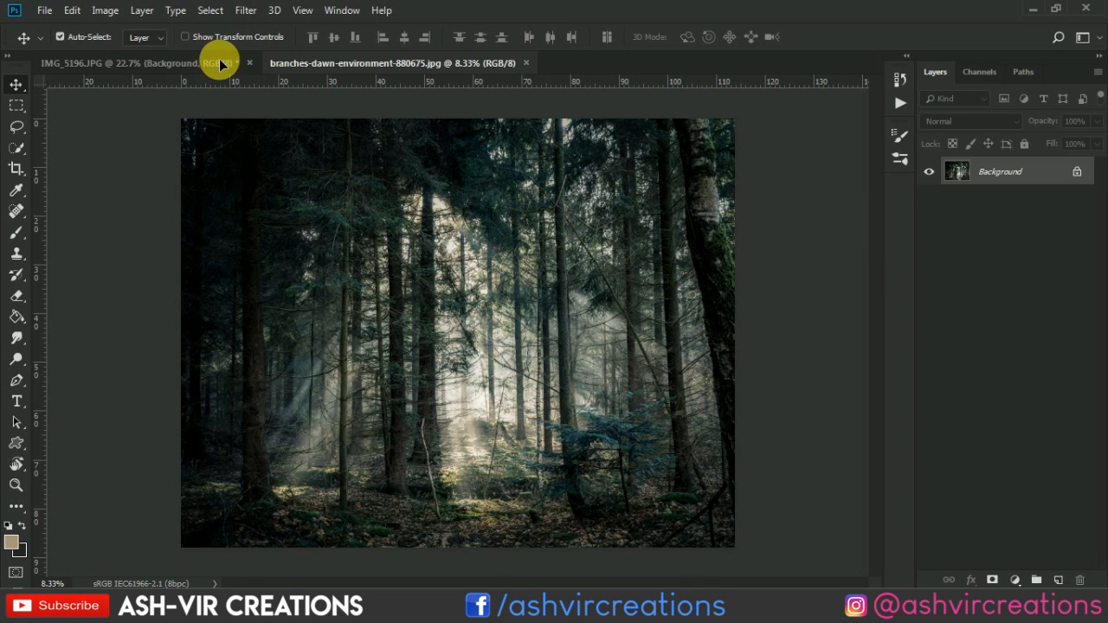
Bring the forest photo into the IMG_5196 document beneath Layer 1 and position it as the backdrop behind the man.
drag(221, 65, 318, 205)
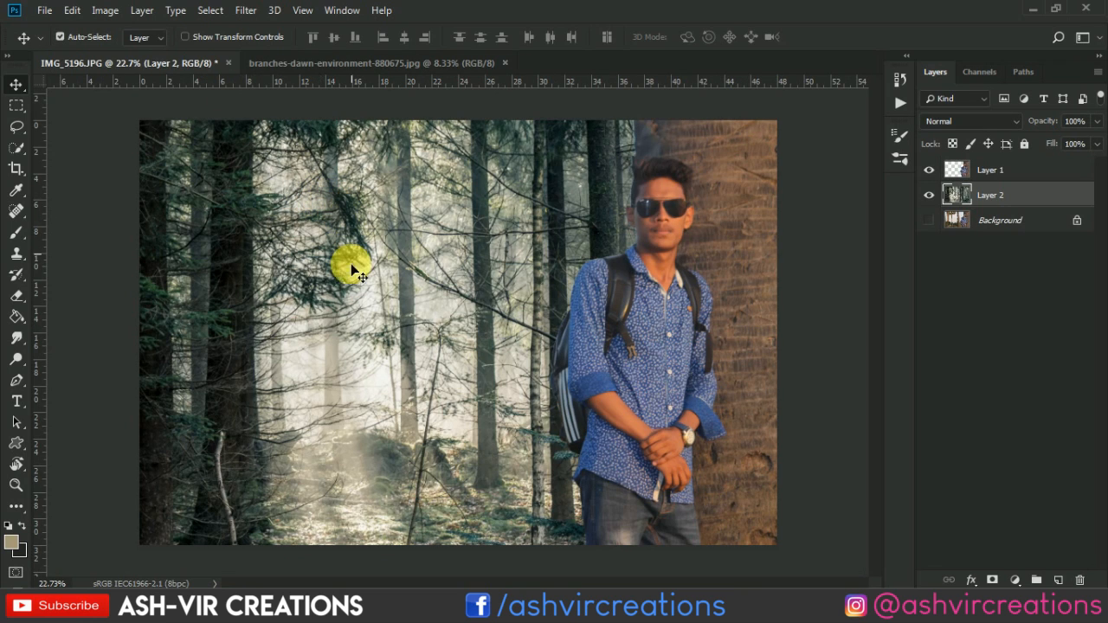
drag(407, 256, 574, 400)
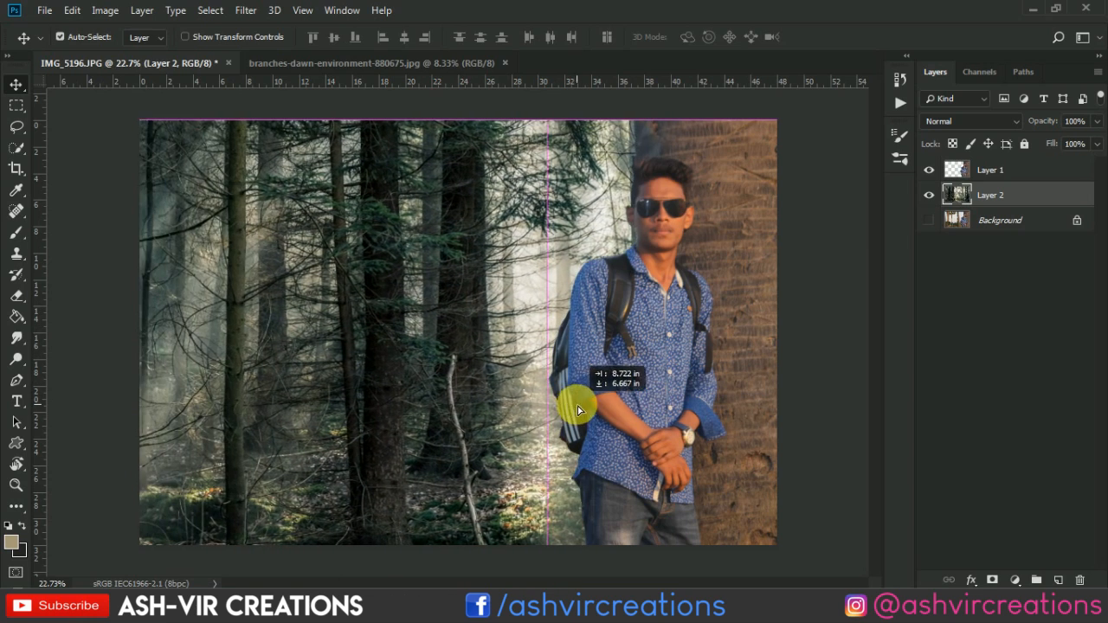
drag(372, 381, 438, 374)
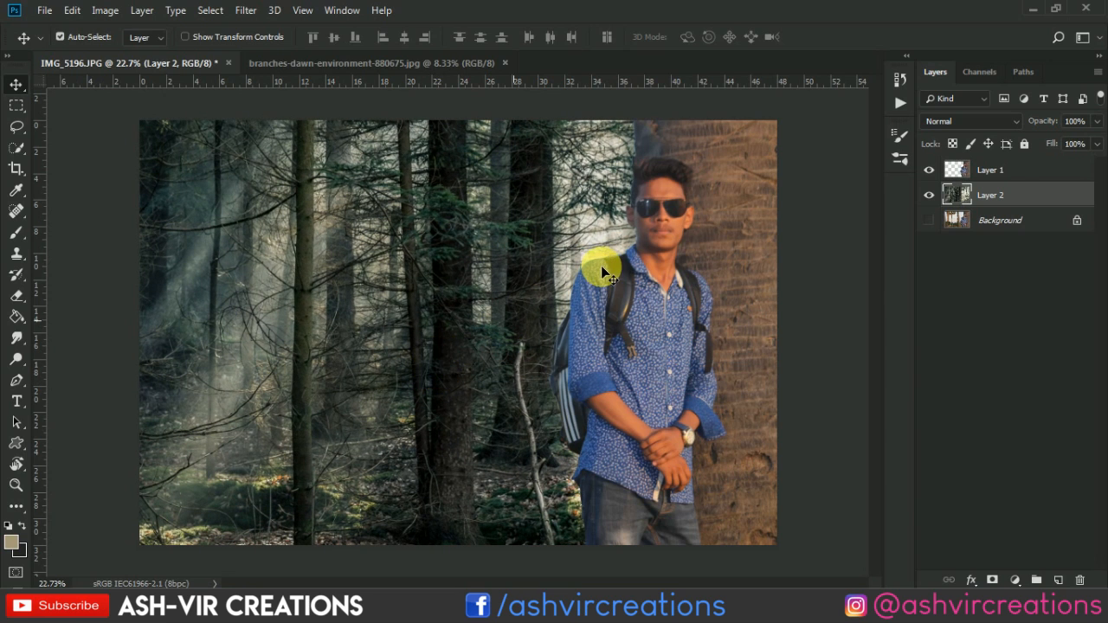
Apply a Gaussian Blur with a 12.5-pixel radius to the forest backdrop on Layer 2.
click(256, 10)
mouse_move(285, 194)
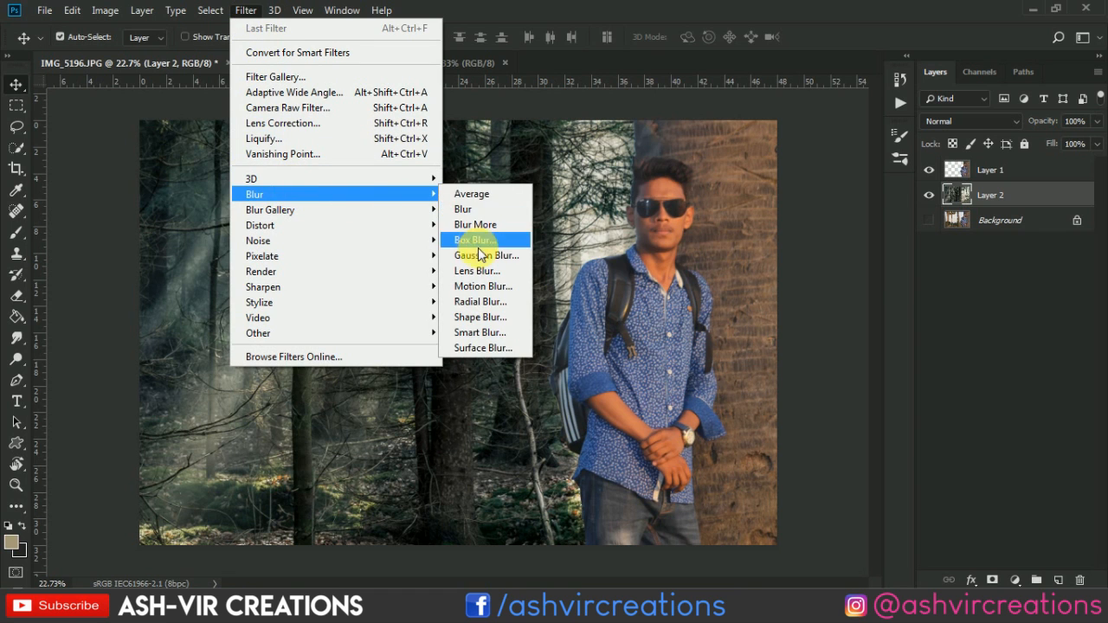
click(477, 250)
mouse_move(861, 347)
mouse_down()
mouse_move(825, 342)
mouse_move(856, 349)
mouse_up()
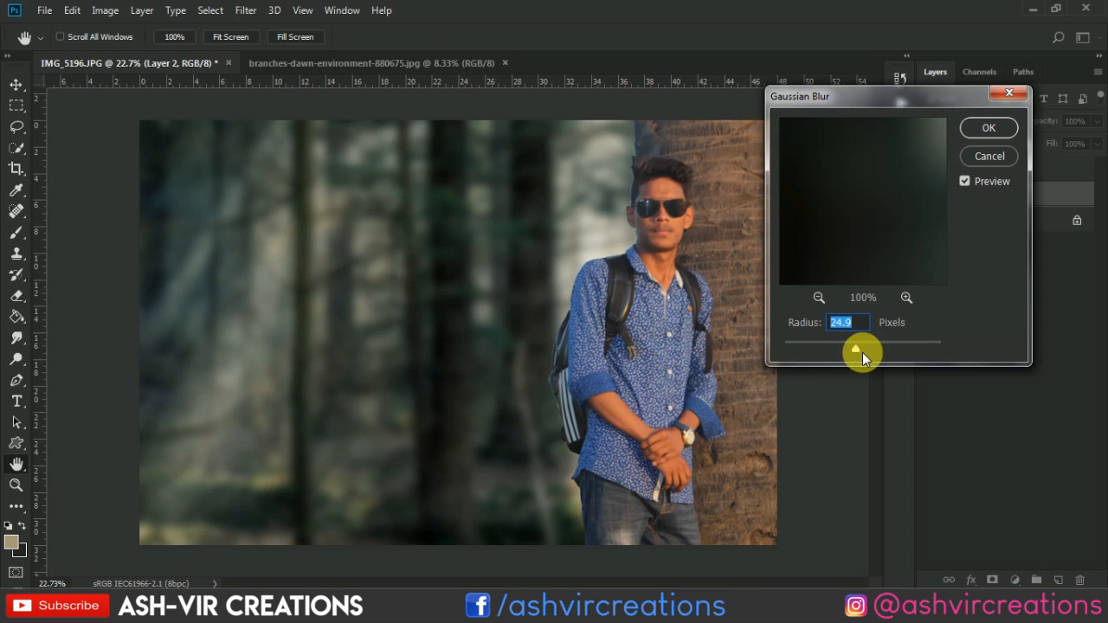
click(839, 347)
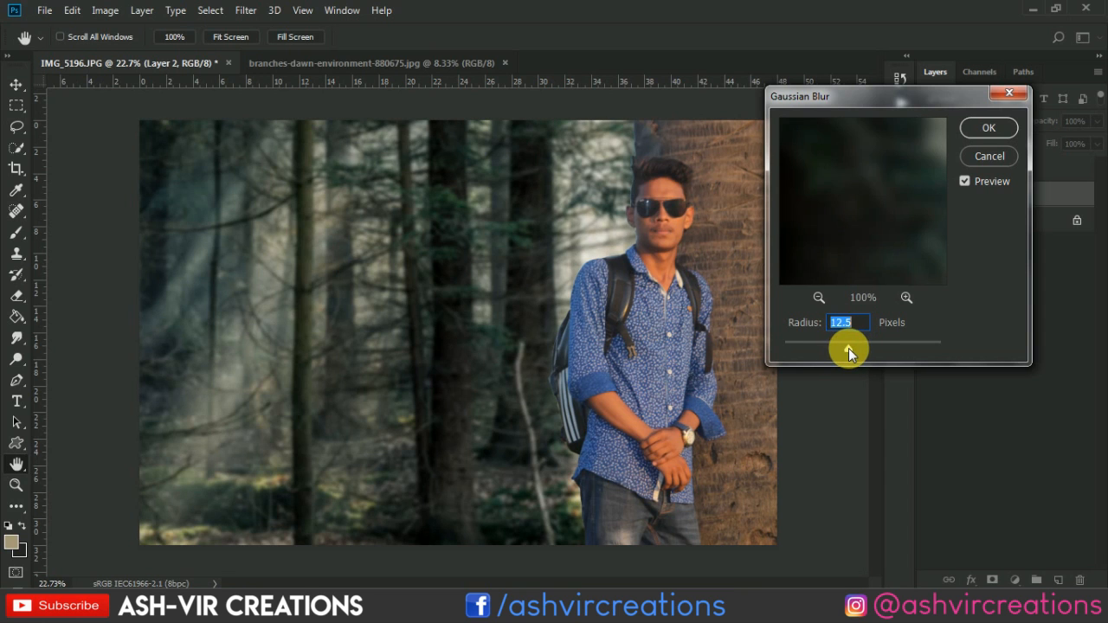
click(974, 126)
Add a new empty layer above Layer 1 and clip it to Layer 1.
scroll(678, 217, up, 3)
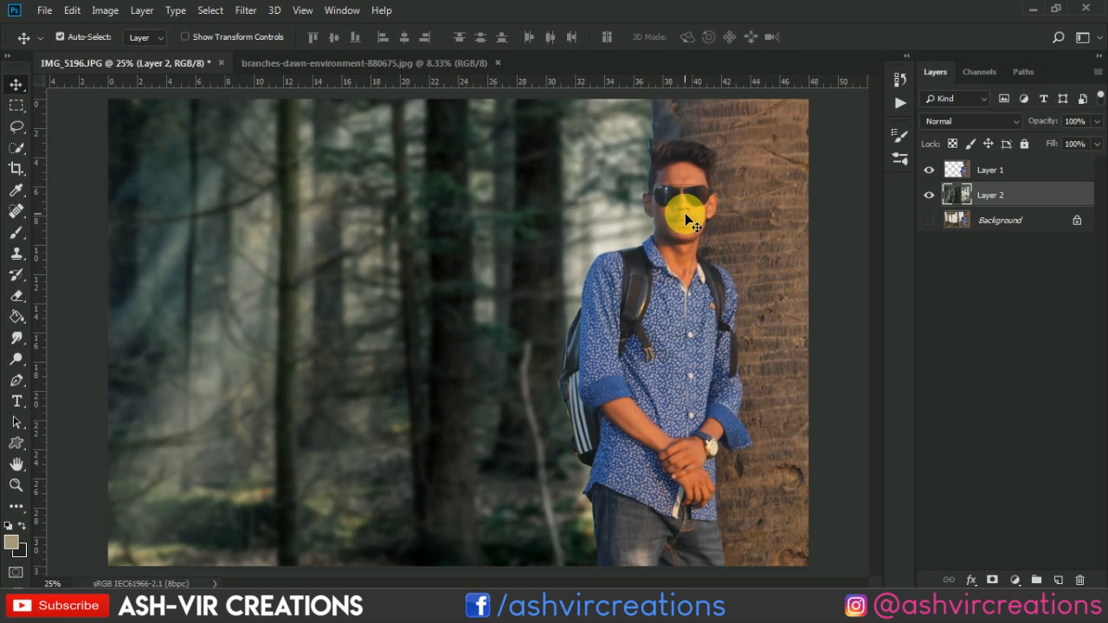
scroll(688, 218, up, 5)
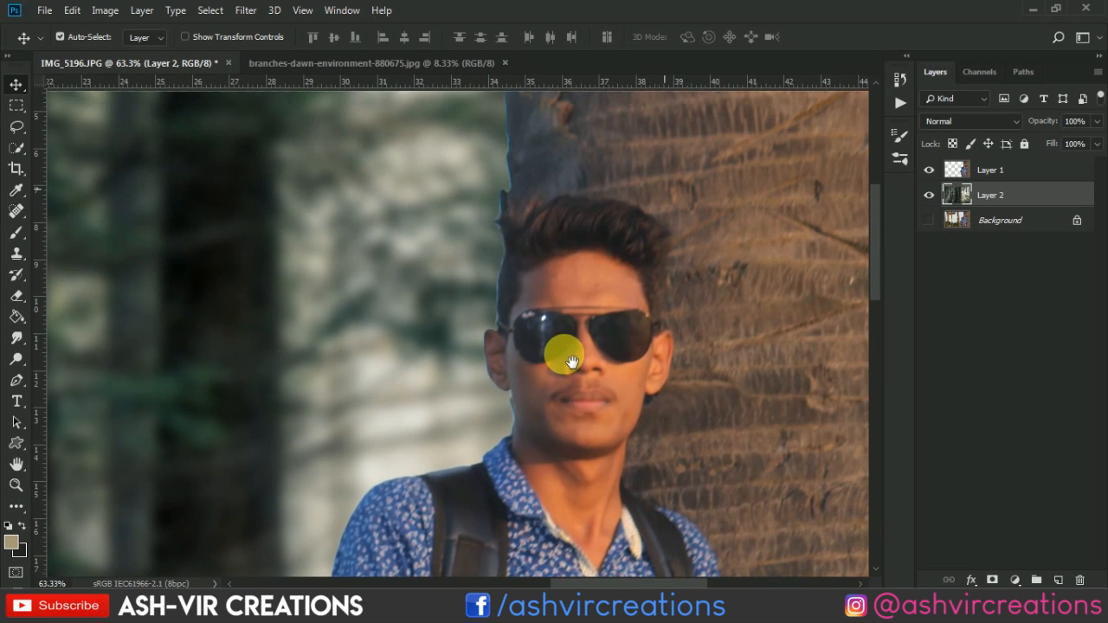
click(624, 291)
scroll(598, 240, up, 1)
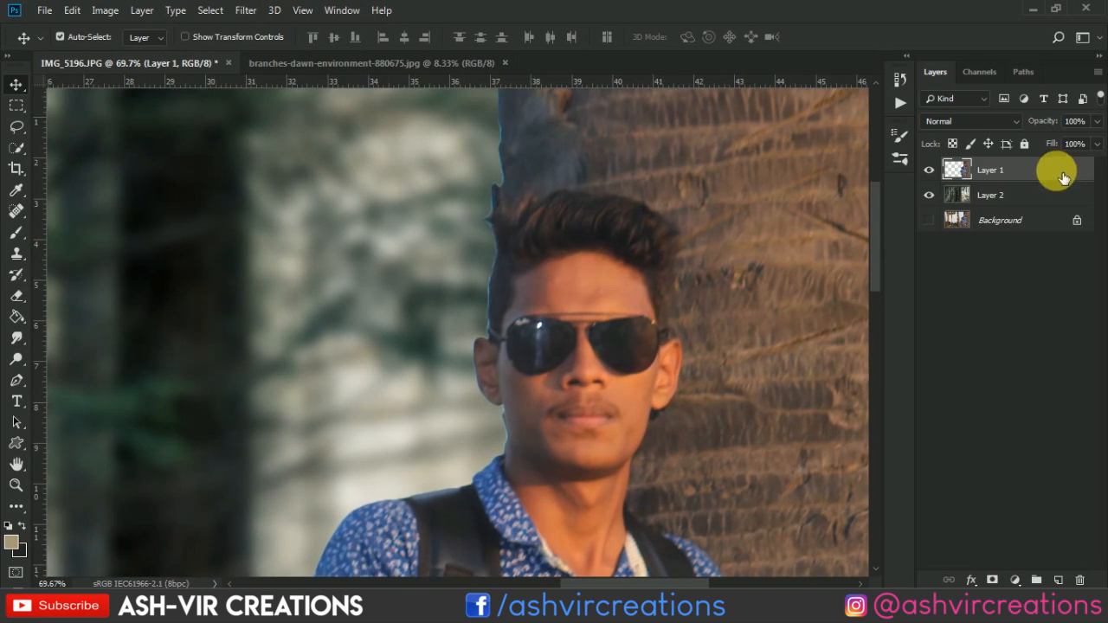
click(1065, 580)
right_click(1011, 169)
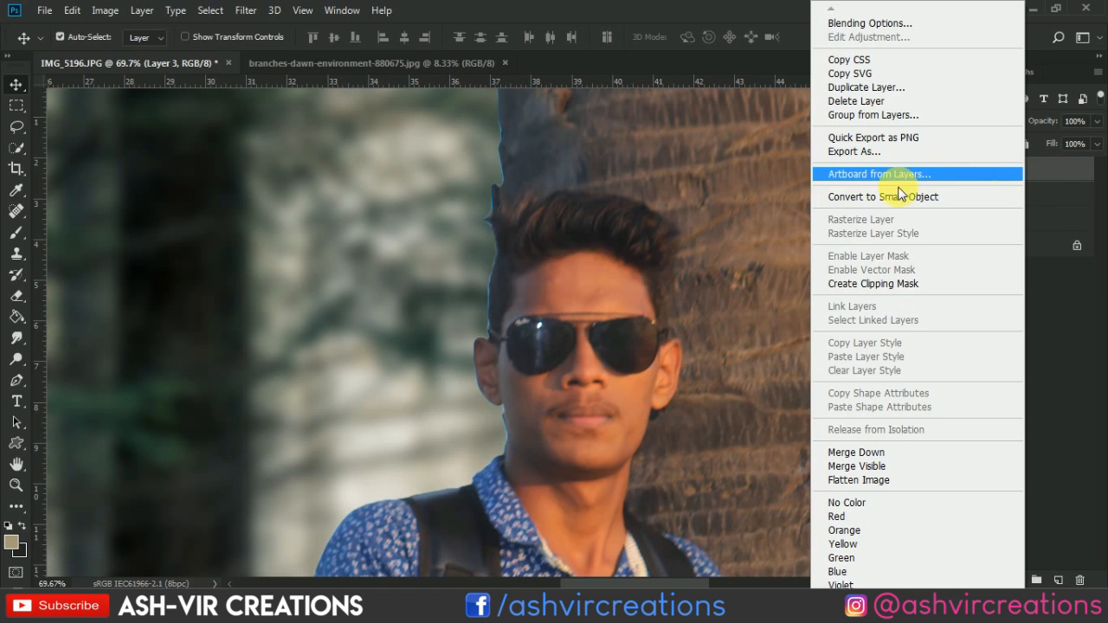
click(861, 284)
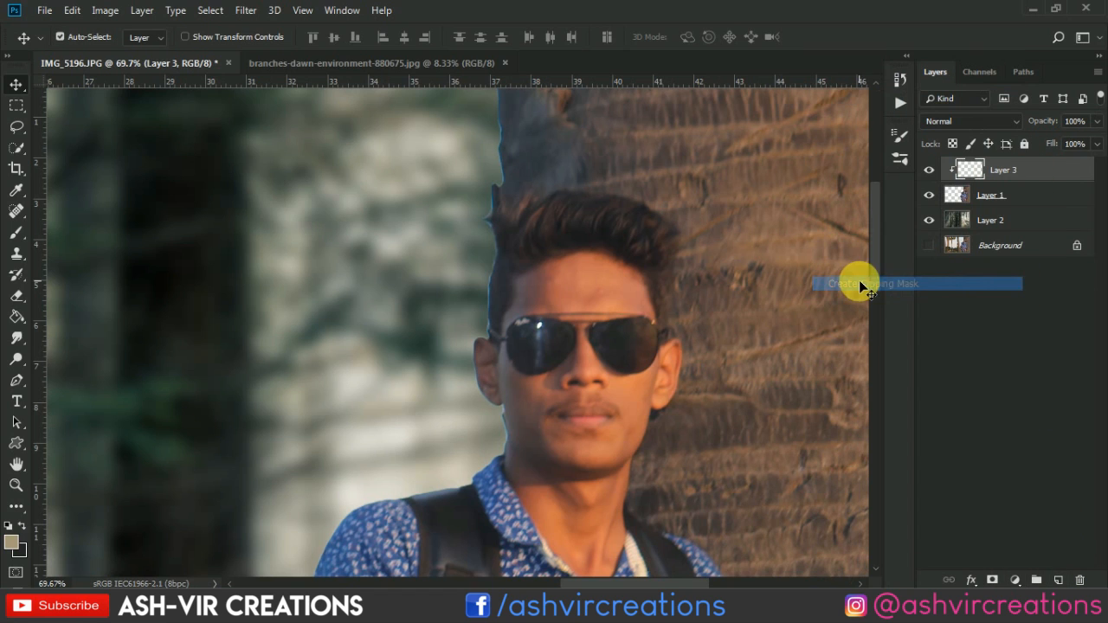
Sample a dark colour at the hair edge and brush over the blue fringe along the hair's outer edge at 20 px.
click(17, 191)
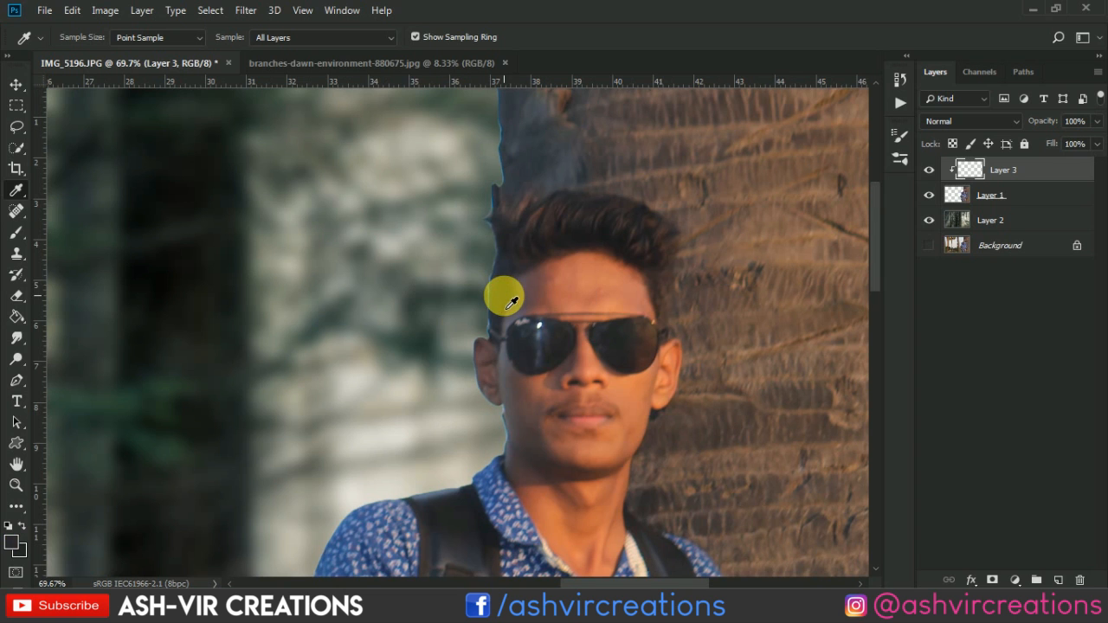
click(18, 234)
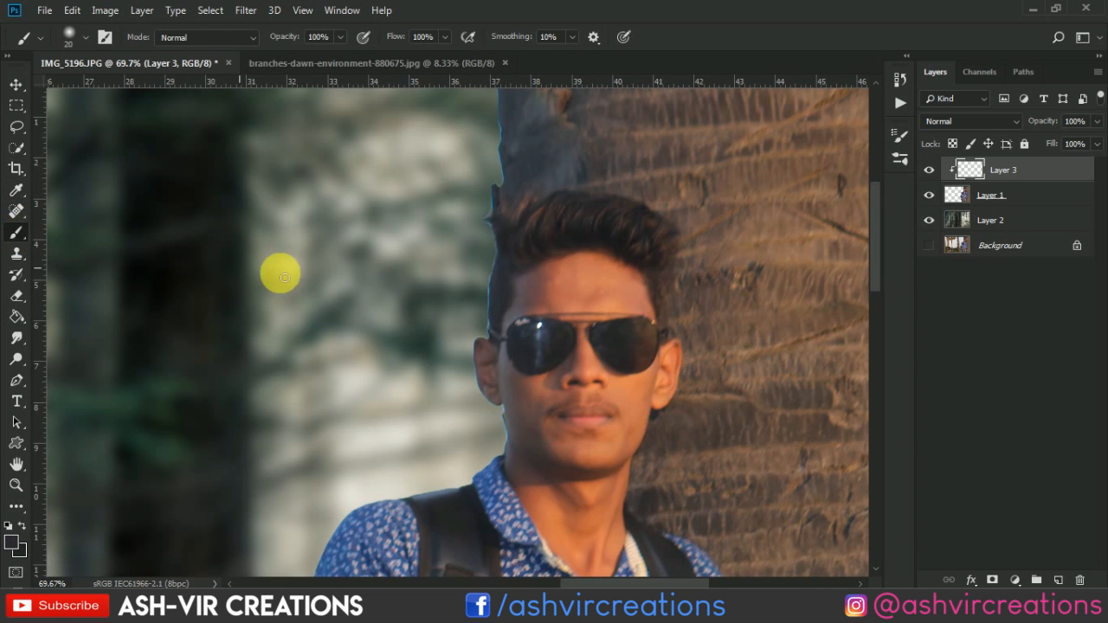
scroll(470, 277, up, 5)
mouse_move(511, 286)
mouse_down()
mouse_move(490, 442)
mouse_move(501, 412)
mouse_up()
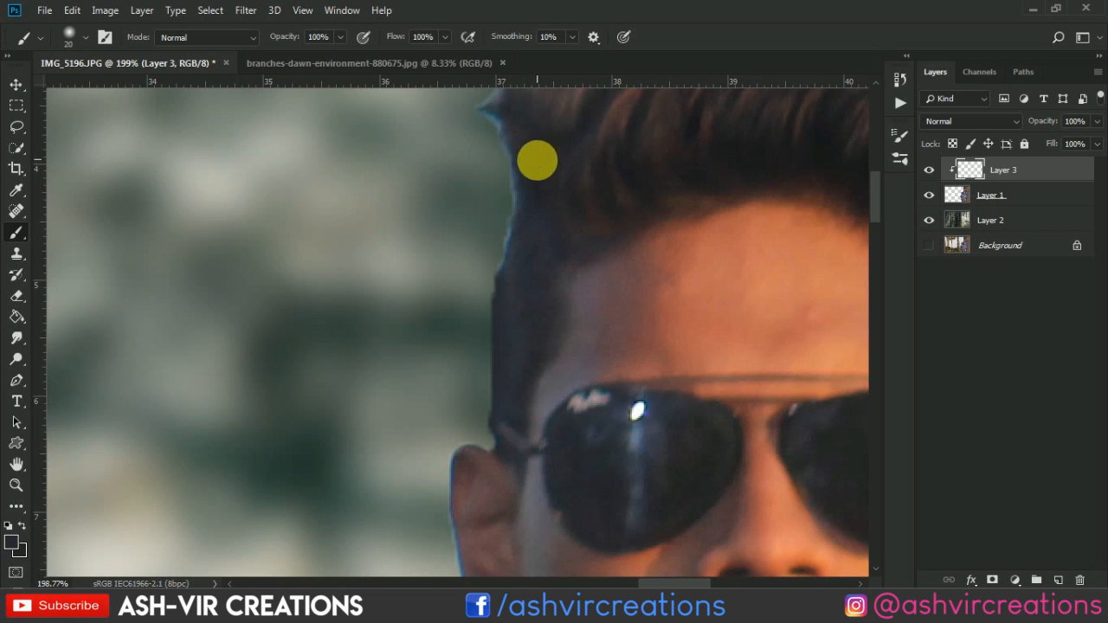
mouse_move(511, 286)
mouse_down()
mouse_move(519, 166)
mouse_move(508, 139)
mouse_up()
key(space)
drag(508, 217, 514, 305)
mouse_move(514, 315)
mouse_down()
mouse_move(512, 297)
mouse_move(534, 299)
mouse_move(516, 217)
mouse_move(536, 172)
mouse_move(536, 362)
mouse_move(552, 145)
mouse_up()
Brush over the blue fringe along the tree trunk's edge above the man's head.
key(space)
key(space)
drag(524, 216, 439, 571)
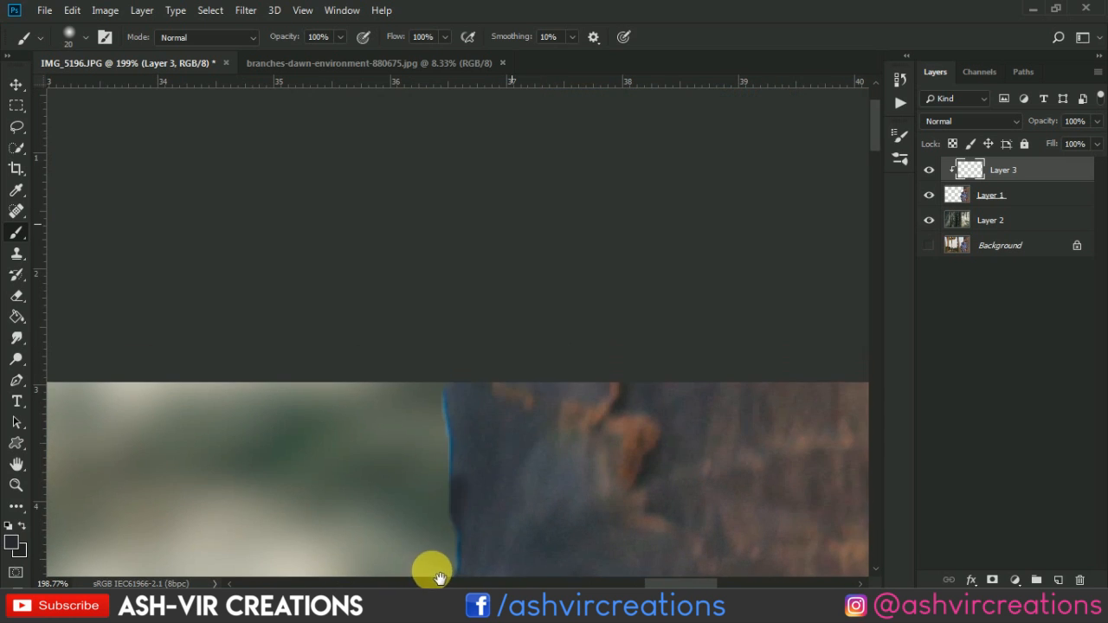
drag(451, 525, 471, 307)
scroll(474, 314, down, 3)
mouse_move(498, 387)
mouse_down()
mouse_move(484, 474)
mouse_move(460, 463)
mouse_up()
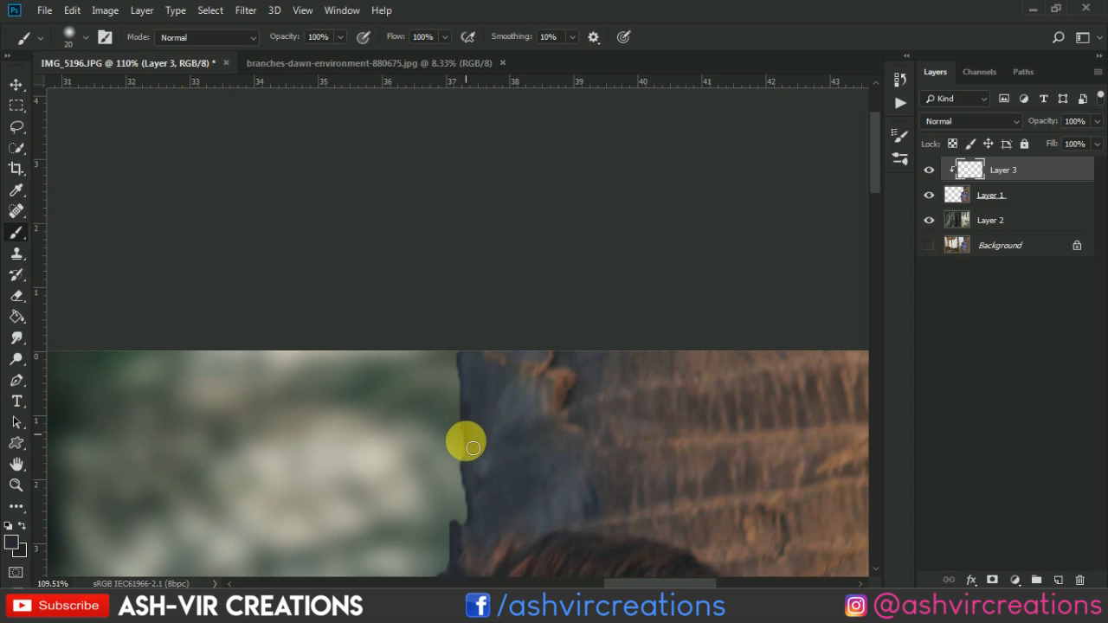
key(v)
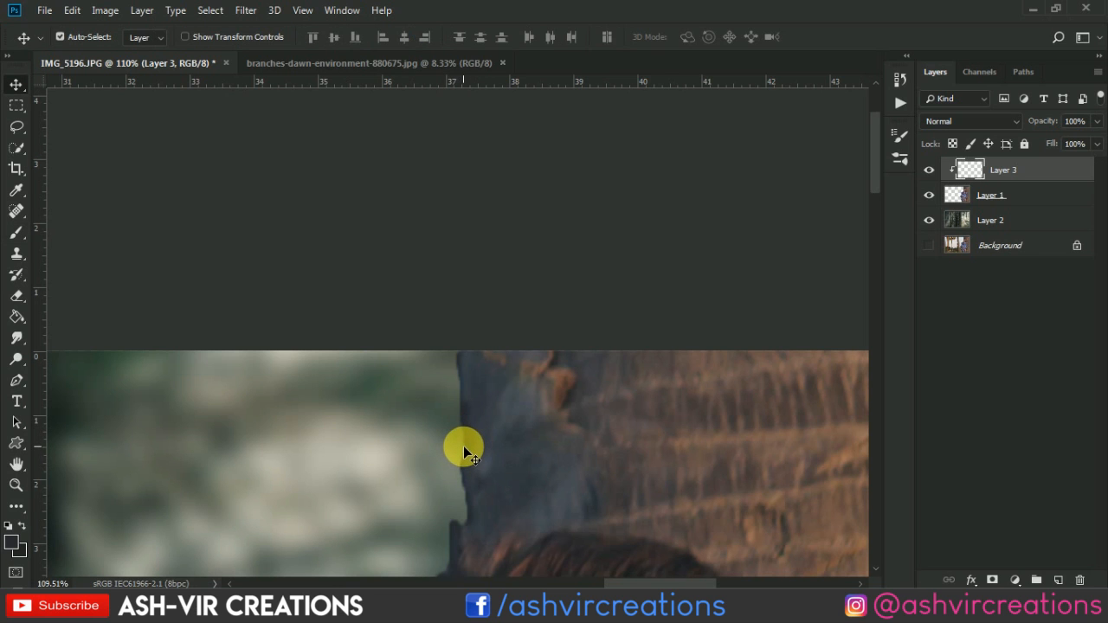
Select Layer 1 and set up the Eraser with a Hard Round tip at 48 px for the neck edge.
scroll(463, 446, down, 2)
drag(573, 481, 599, 341)
scroll(601, 340, down, 2)
scroll(526, 462, up, 8)
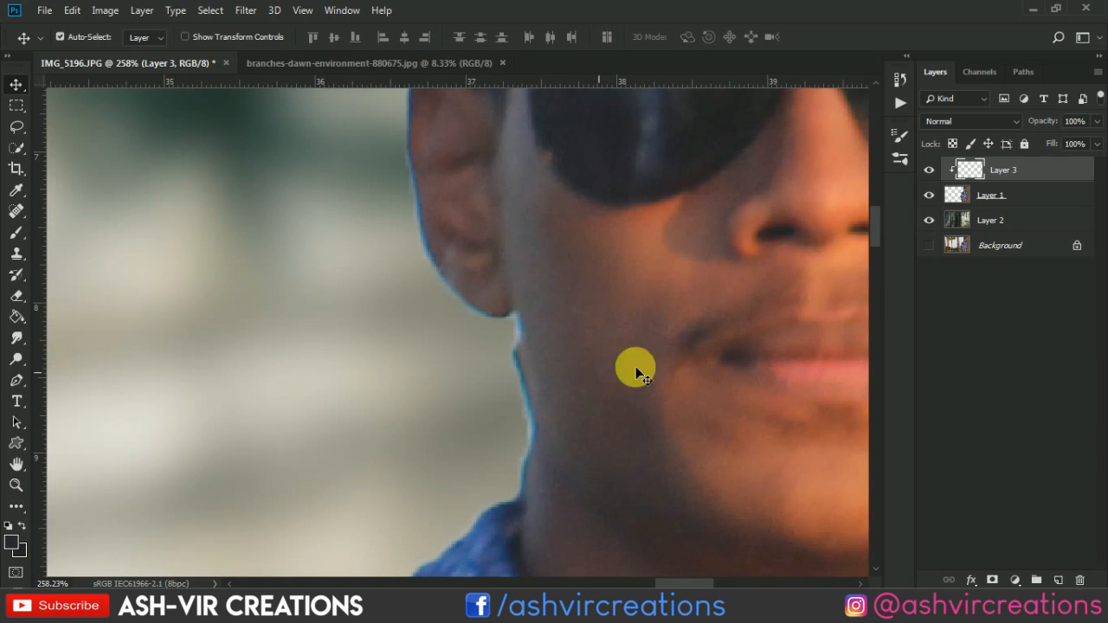
click(1017, 196)
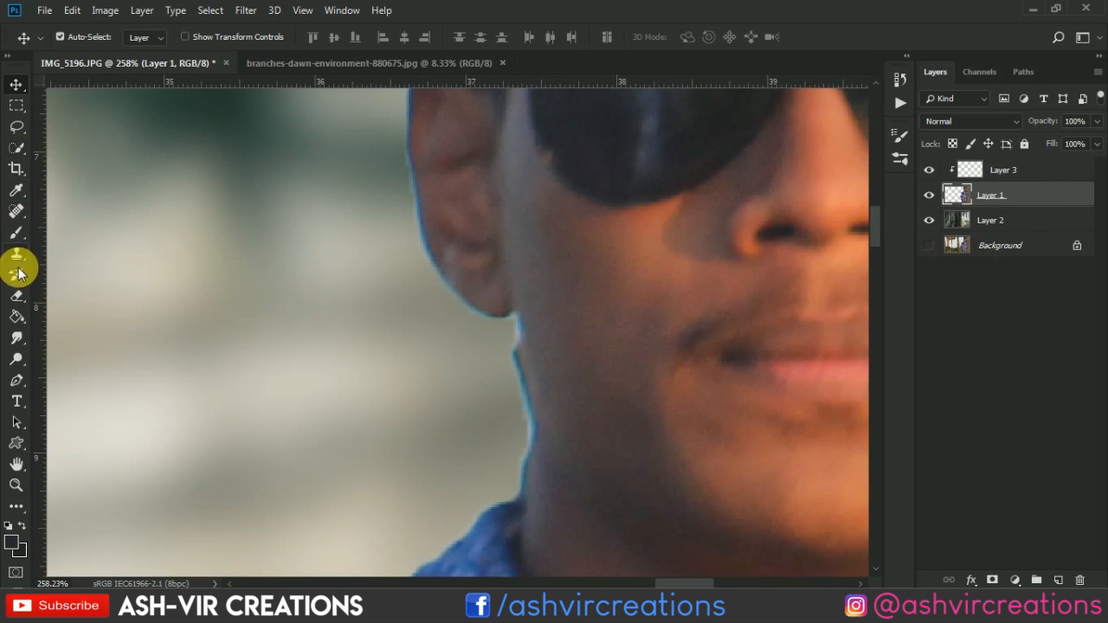
click(17, 295)
right_click(325, 346)
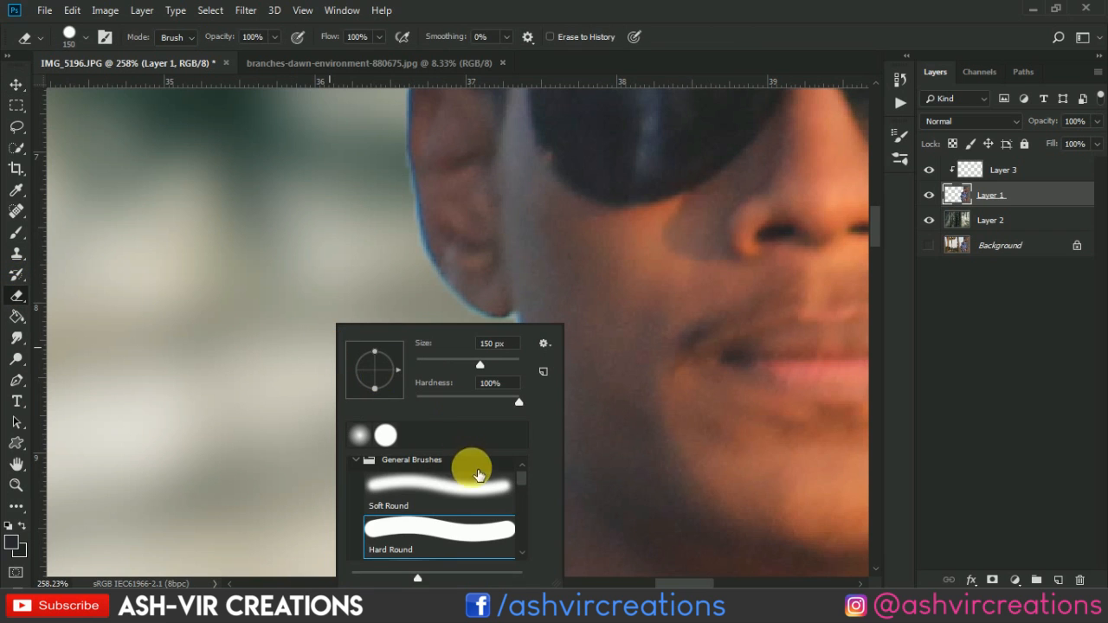
drag(487, 360, 472, 368)
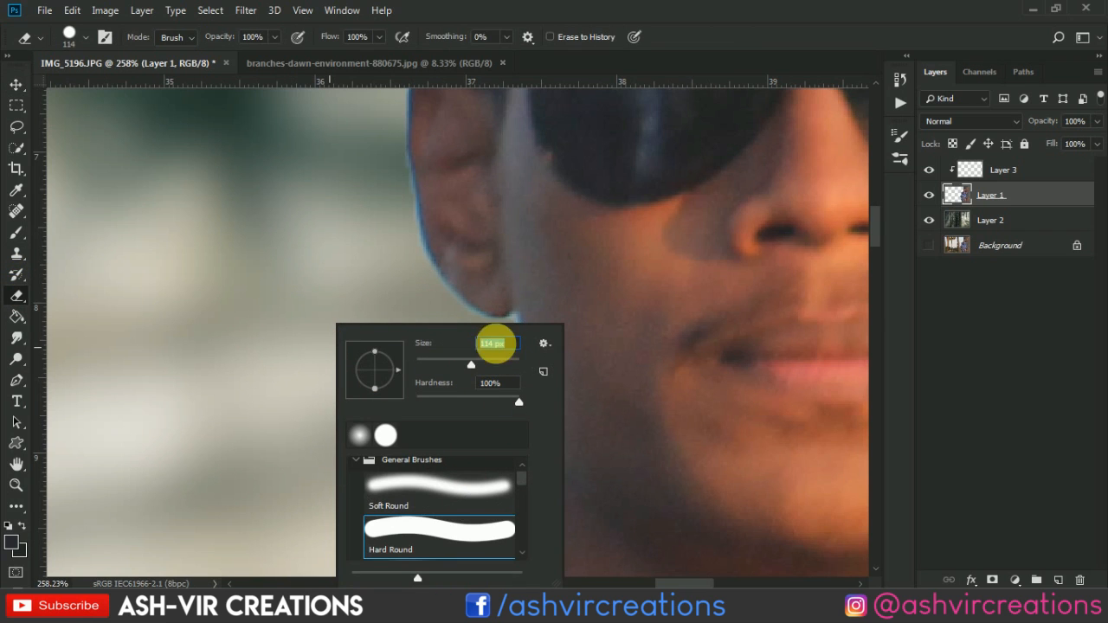
click(459, 363)
click(268, 268)
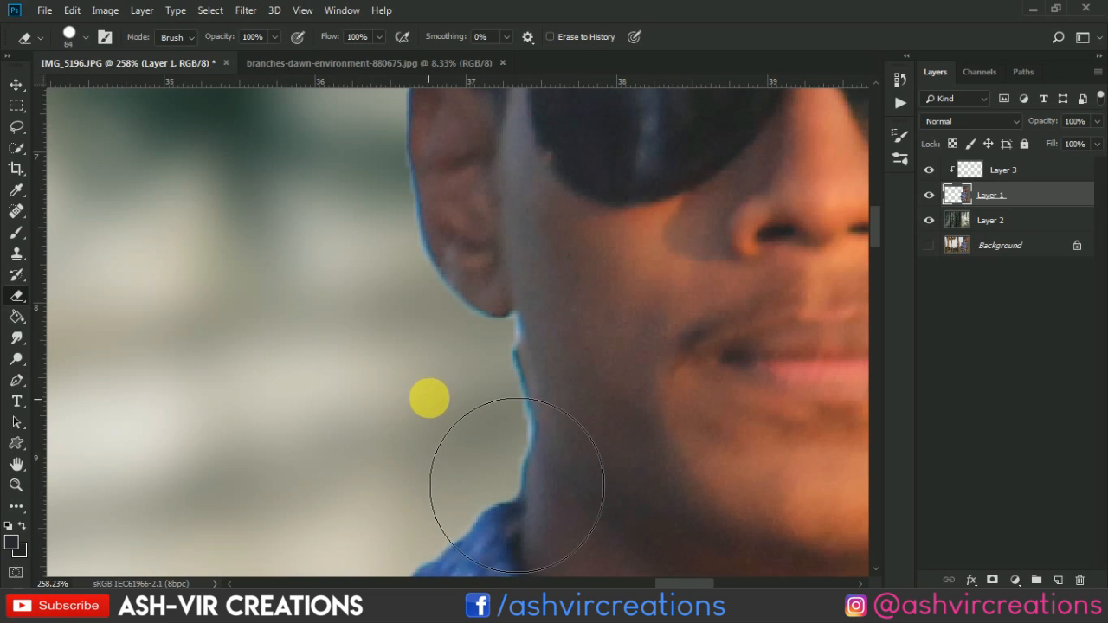
right_click(411, 397)
click(528, 364)
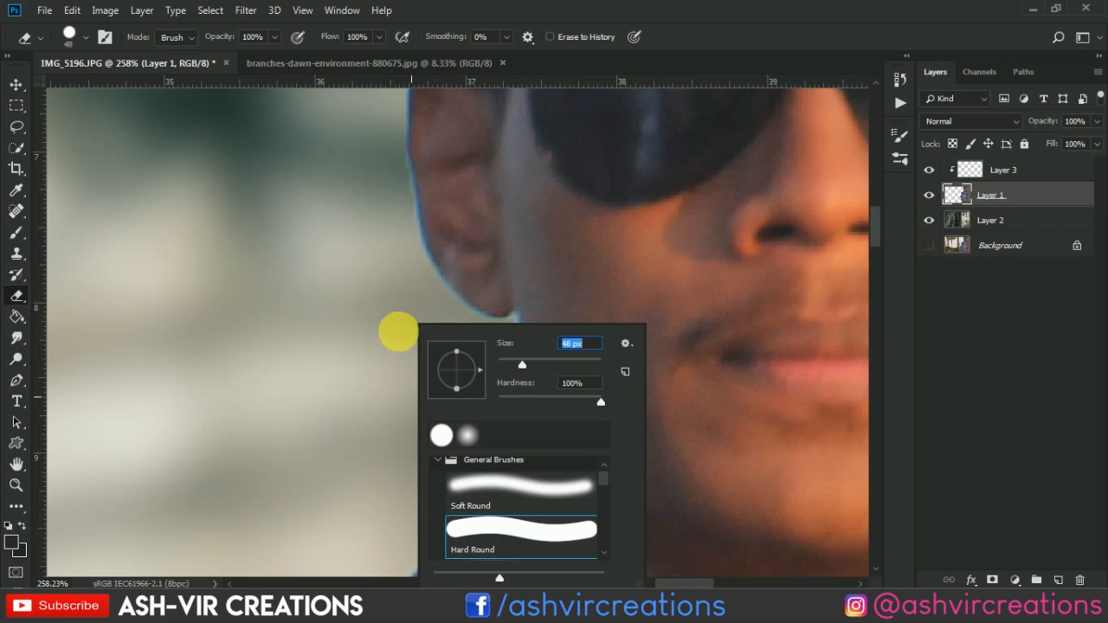
click(328, 311)
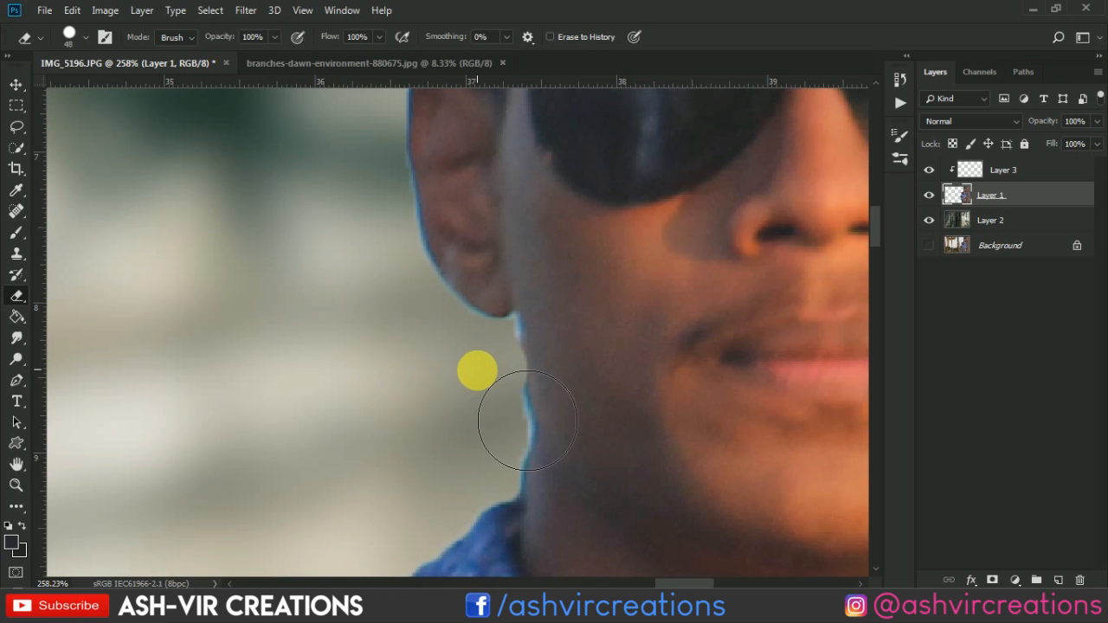
Erase the blue fringe along the man's neck between collar and ear on Layer 1, reducing the eraser to 15 px near the ear.
mouse_move(527, 421)
mouse_down()
mouse_move(531, 473)
mouse_move(520, 466)
mouse_move(517, 401)
mouse_move(535, 502)
mouse_move(530, 486)
mouse_move(514, 485)
mouse_up()
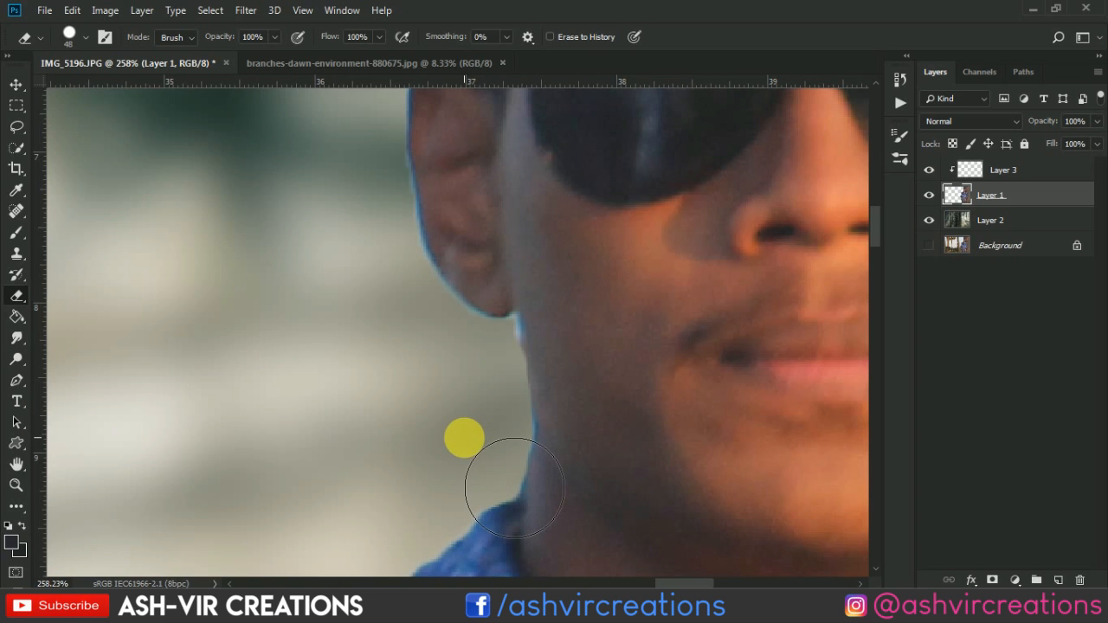
key(bracketleft)
key(bracketleft)
key(bracketleft)
key(bracketleft)
key(bracketleft)
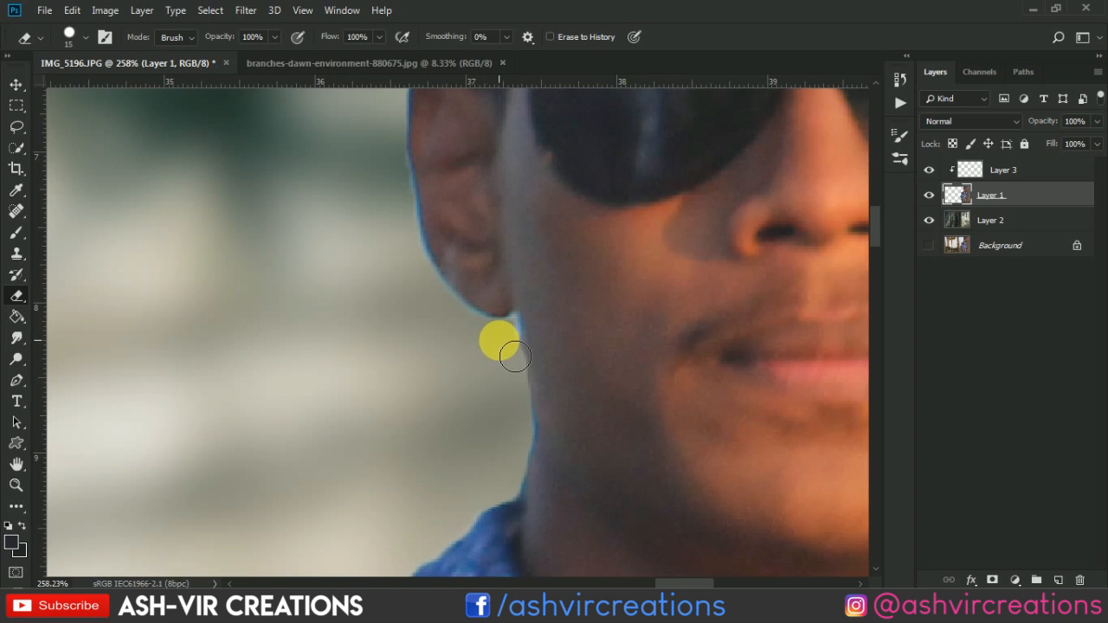
scroll(470, 396, down, 6)
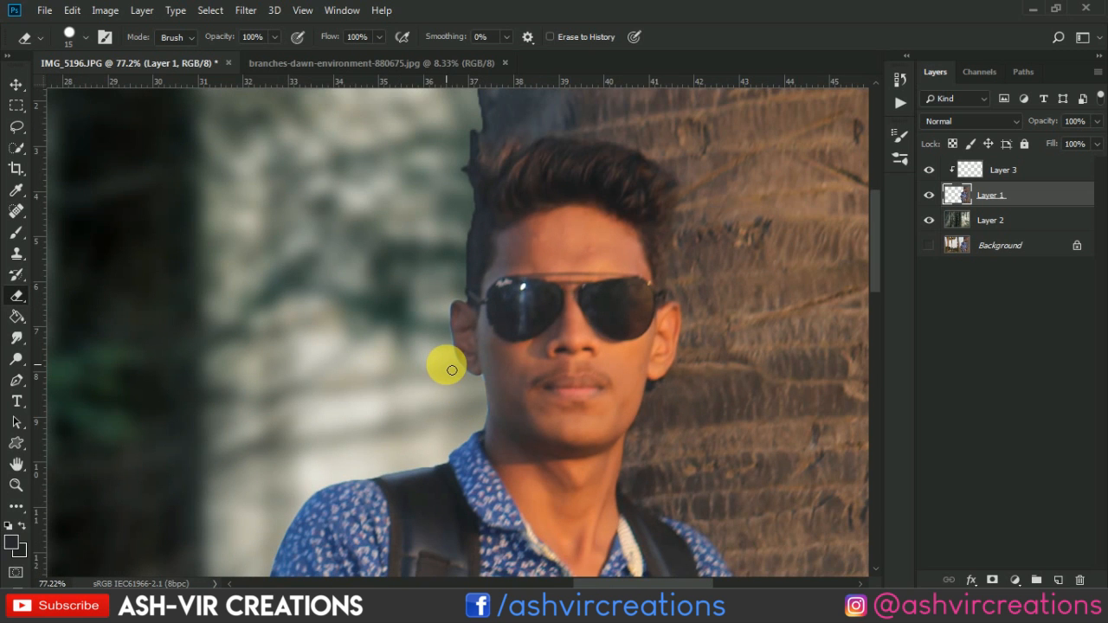
key(v)
Smooth the skin on the man's forehead on Layer 1 with the Mixer Brush at 60 px.
scroll(447, 365, down, 4)
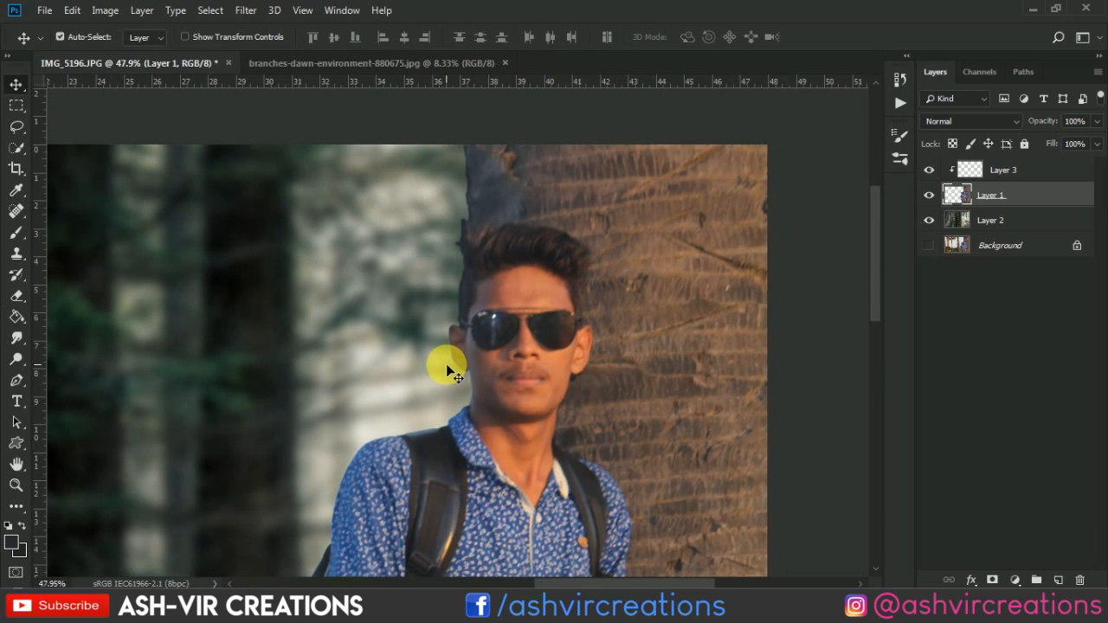
scroll(446, 369, down, 3)
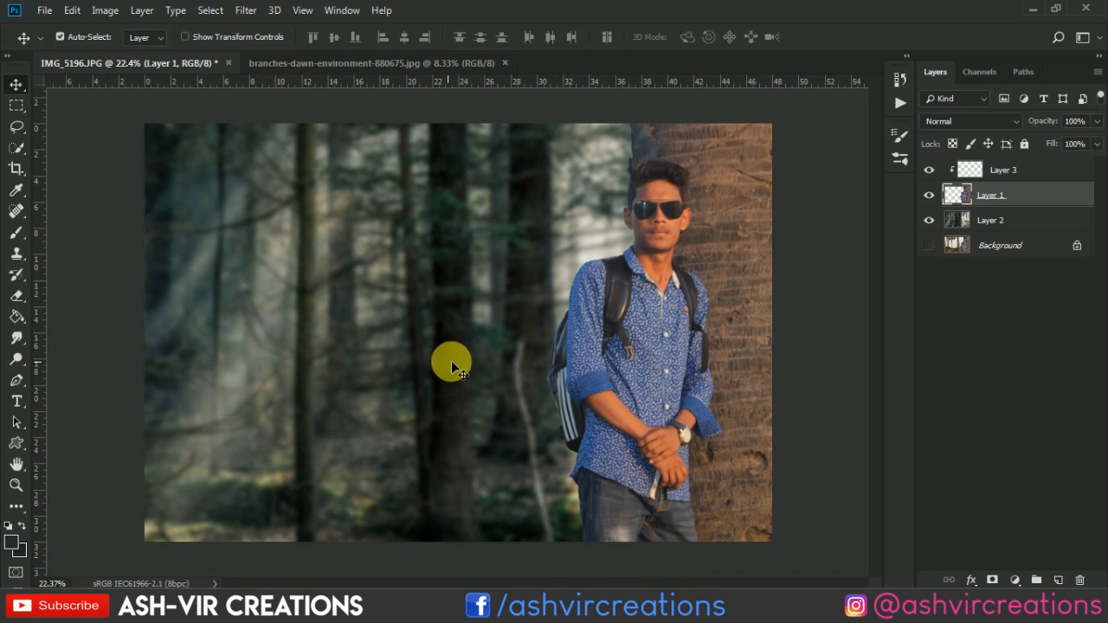
scroll(683, 113, up, 7)
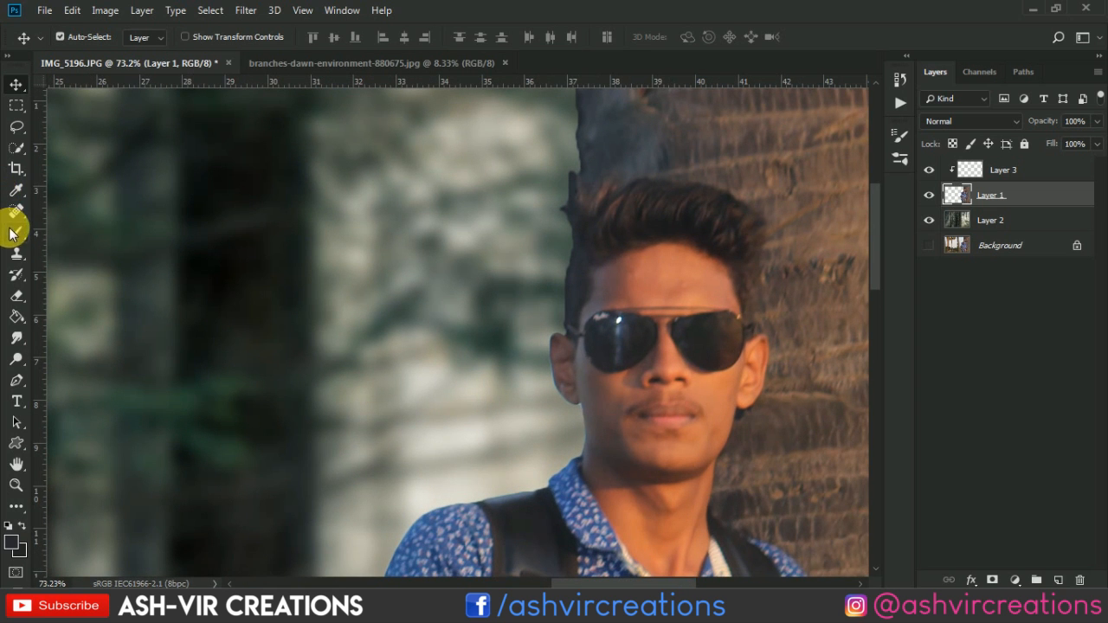
right_click(16, 232)
click(78, 276)
scroll(482, 309, up, 3)
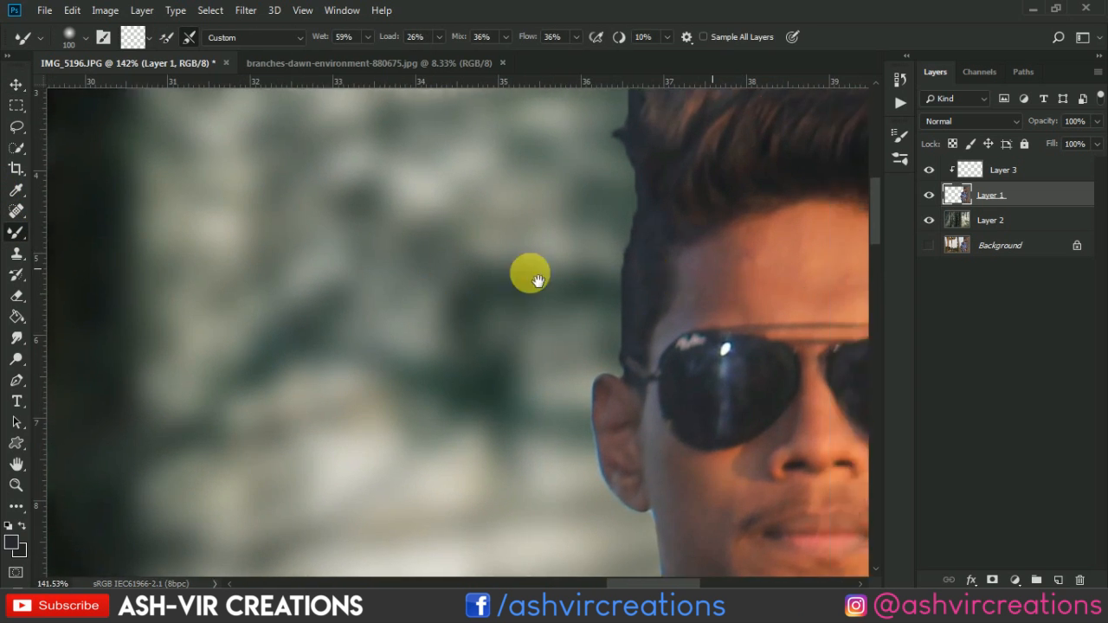
drag(538, 279, 372, 277)
key(bracketleft)
key(bracketleft)
key(bracketleft)
key(bracketleft)
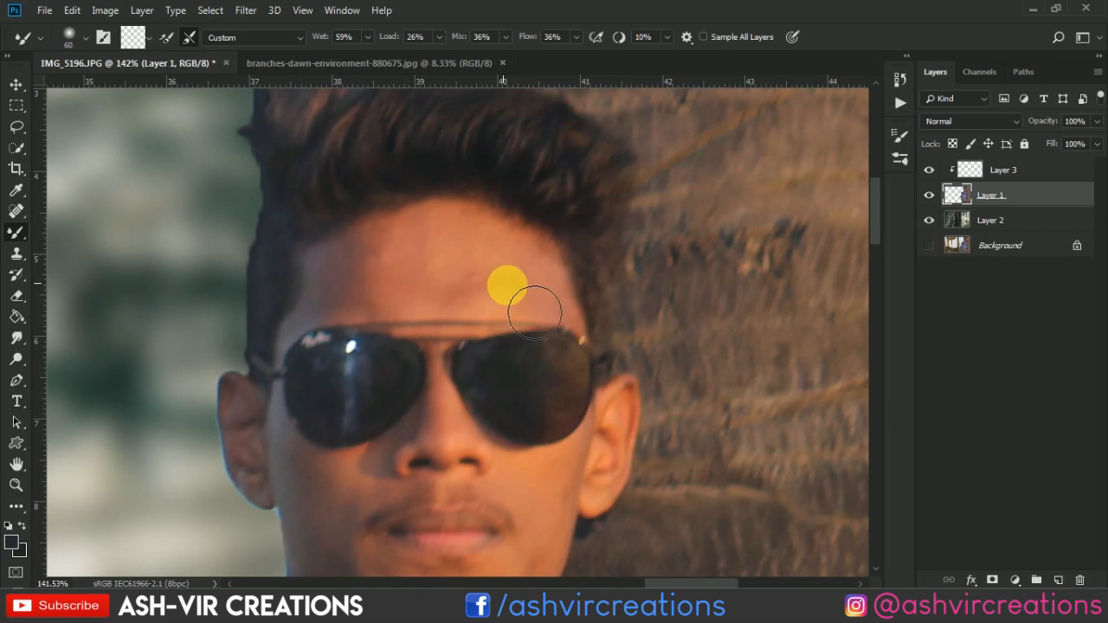
mouse_move(507, 286)
mouse_down()
mouse_move(438, 287)
mouse_move(477, 269)
mouse_move(372, 255)
mouse_move(401, 247)
mouse_move(379, 286)
mouse_move(351, 286)
mouse_move(391, 220)
mouse_move(418, 242)
mouse_move(528, 268)
mouse_move(425, 307)
mouse_move(544, 297)
mouse_up()
scroll(544, 297, down, 3)
key(v)
scroll(534, 289, down, 5)
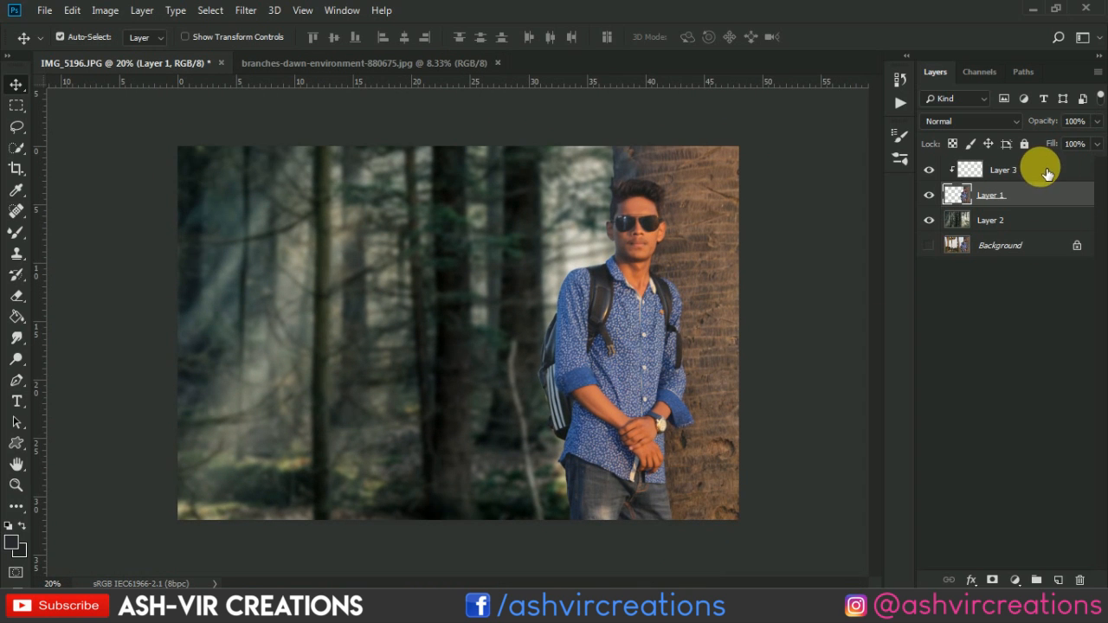
Add a Color Lookup adjustment above Layer 3 using the 3D LUT AVC-aqua green & orange.CUBE, keeping the man in view.
click(1042, 168)
click(1014, 580)
click(1021, 496)
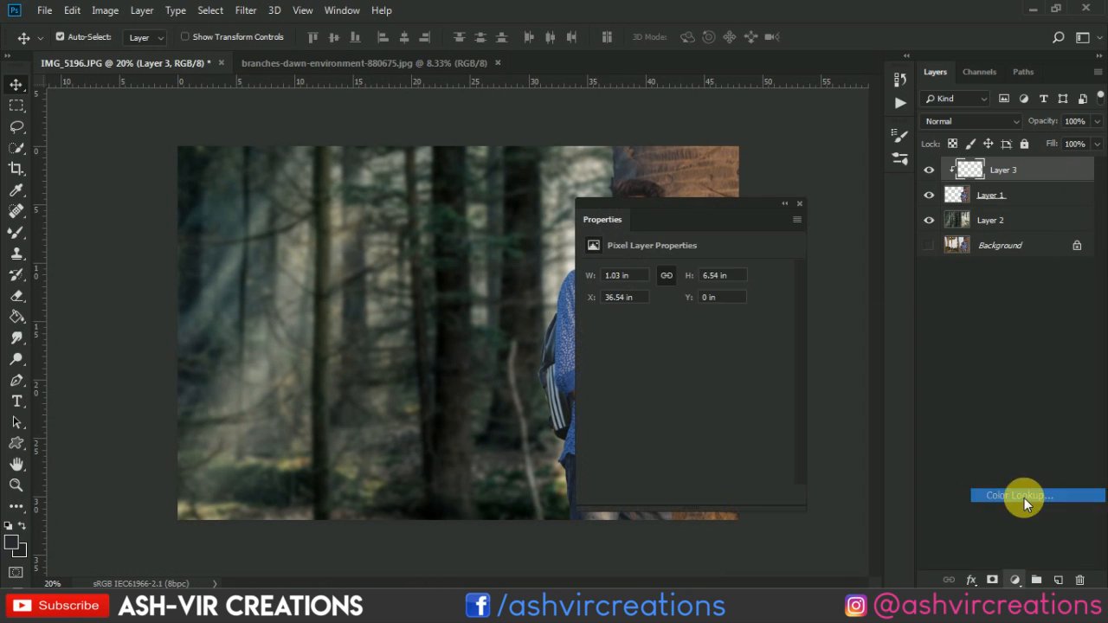
click(678, 273)
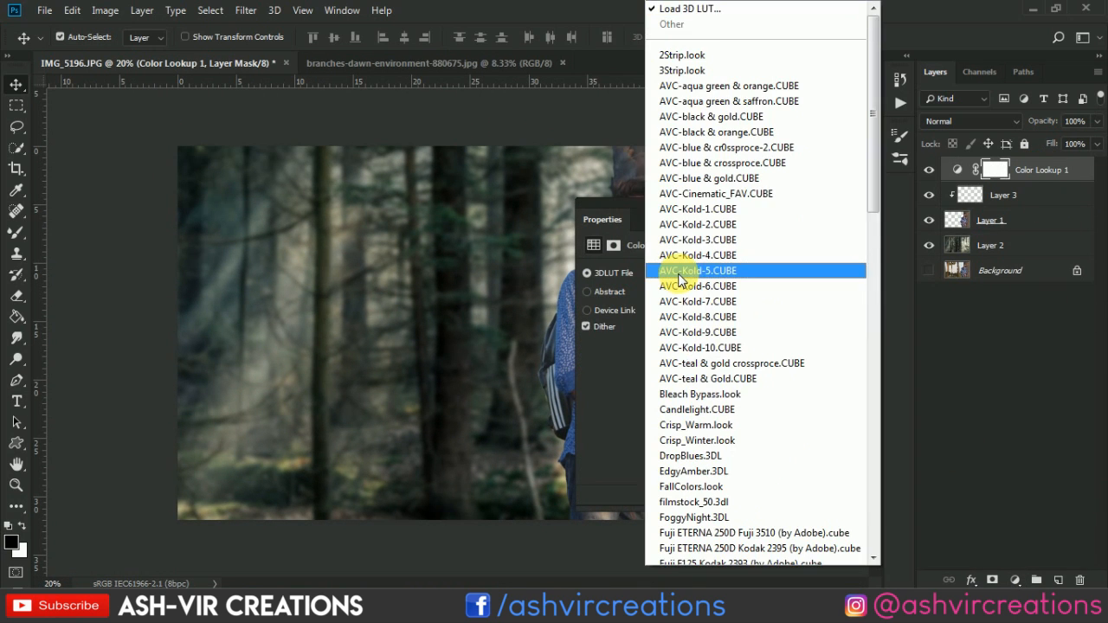
click(700, 86)
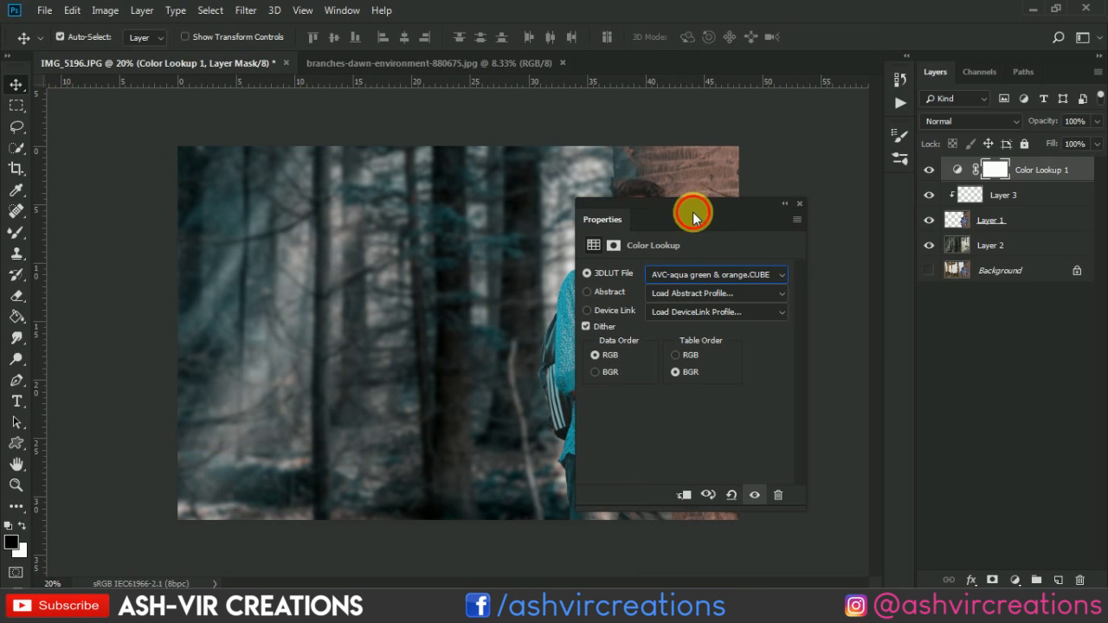
drag(692, 216, 338, 202)
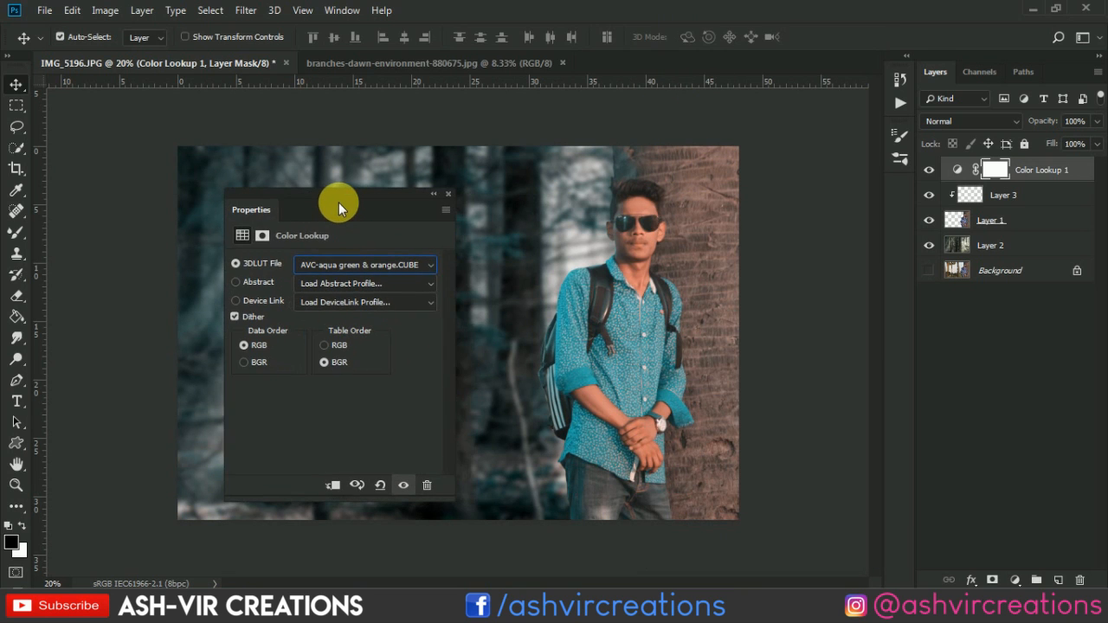
Try the 3D LUTs AVC-aqua green & saffron, AVC-black & gold, AVC-black & orange and AVC-Cinematic_FAV on the Color Lookup adjustment.
click(346, 264)
click(374, 25)
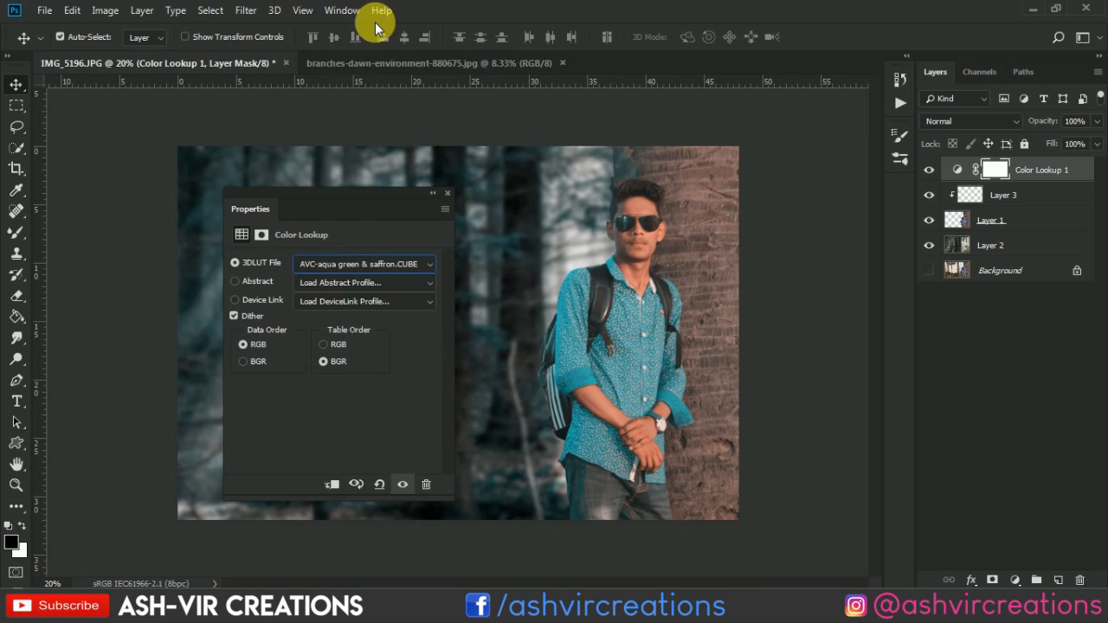
click(380, 264)
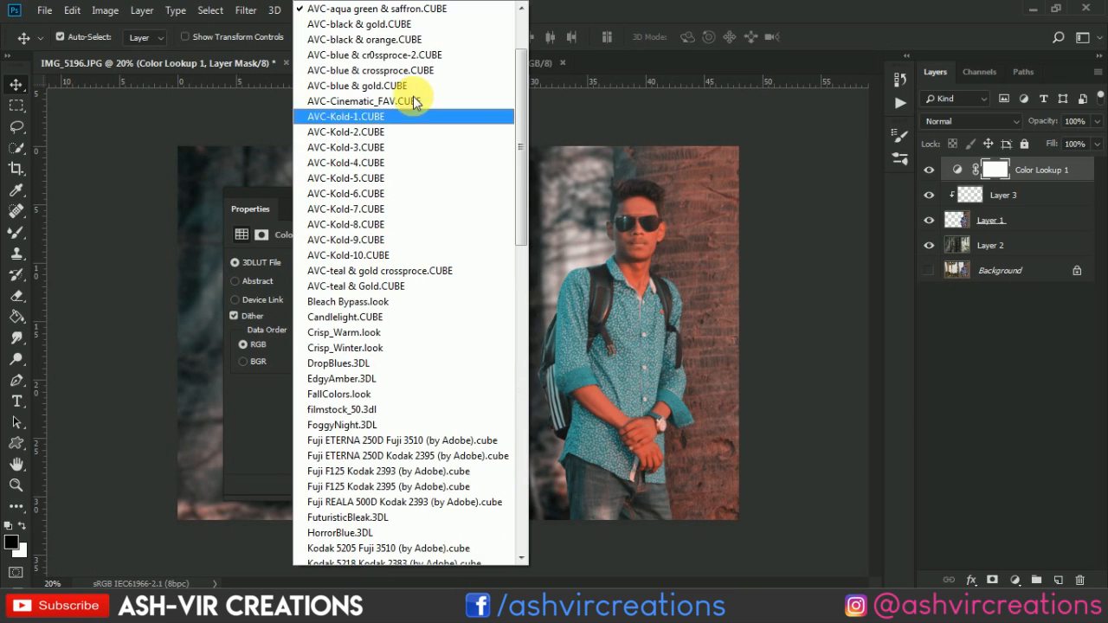
click(410, 25)
click(357, 264)
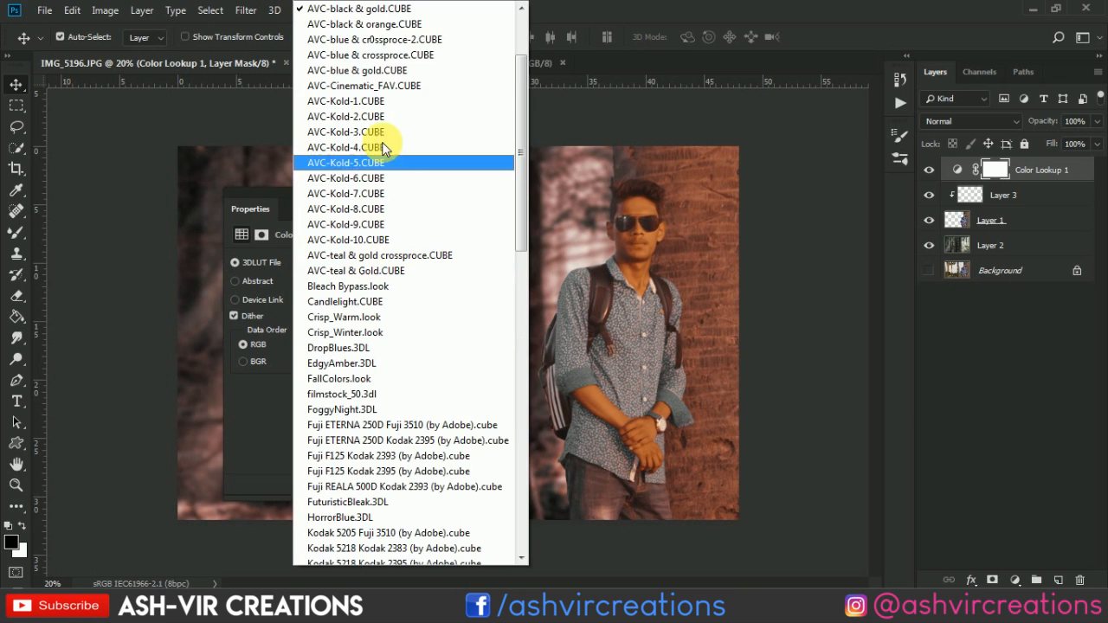
click(390, 23)
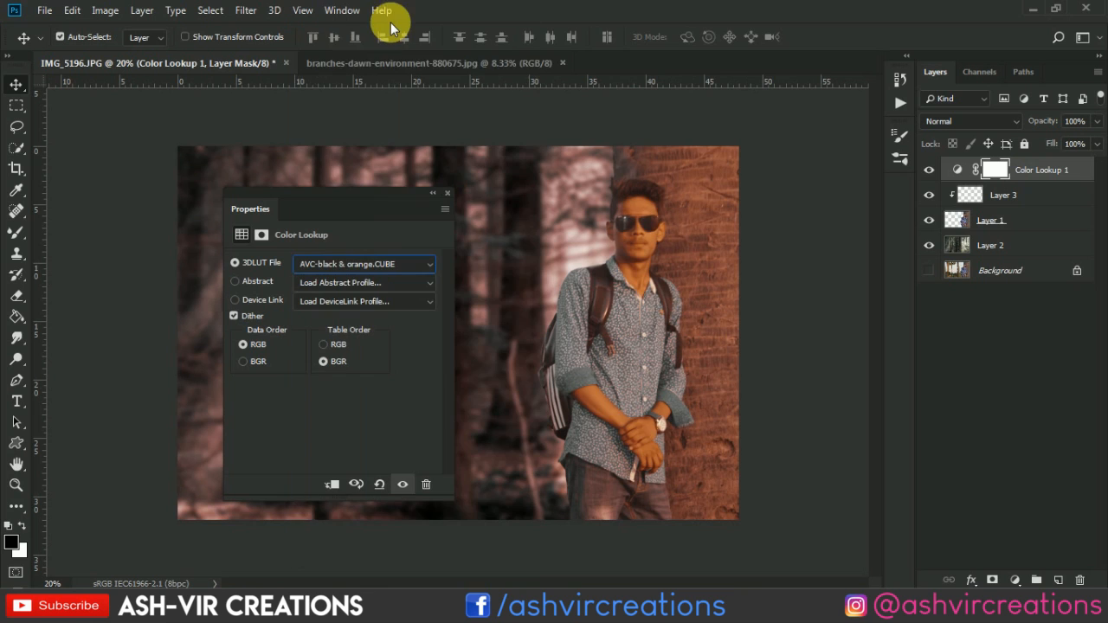
click(362, 269)
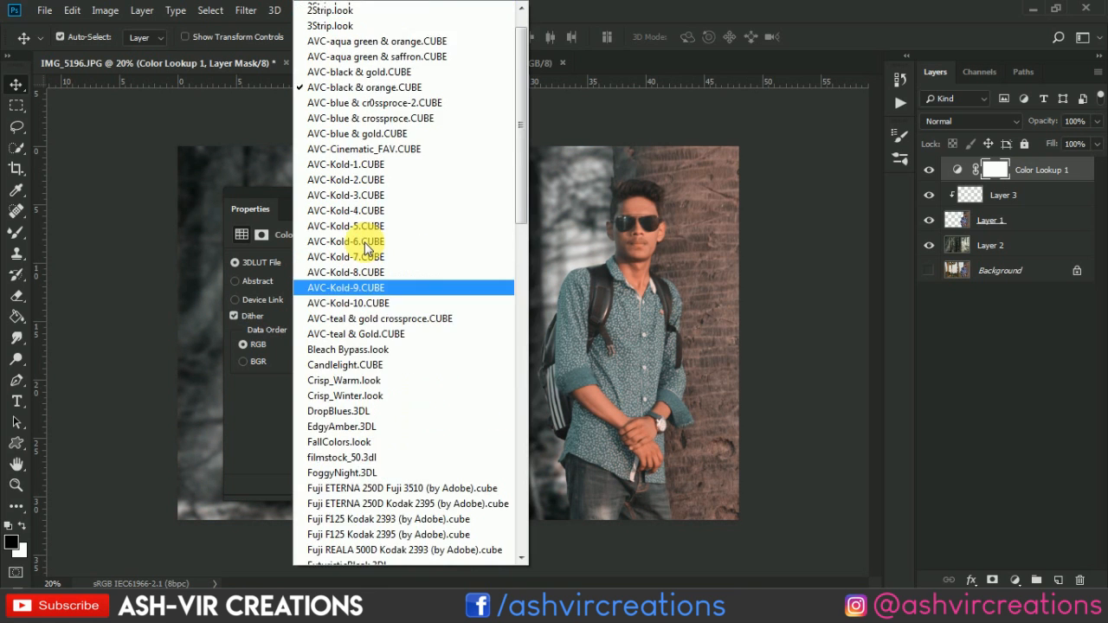
click(370, 195)
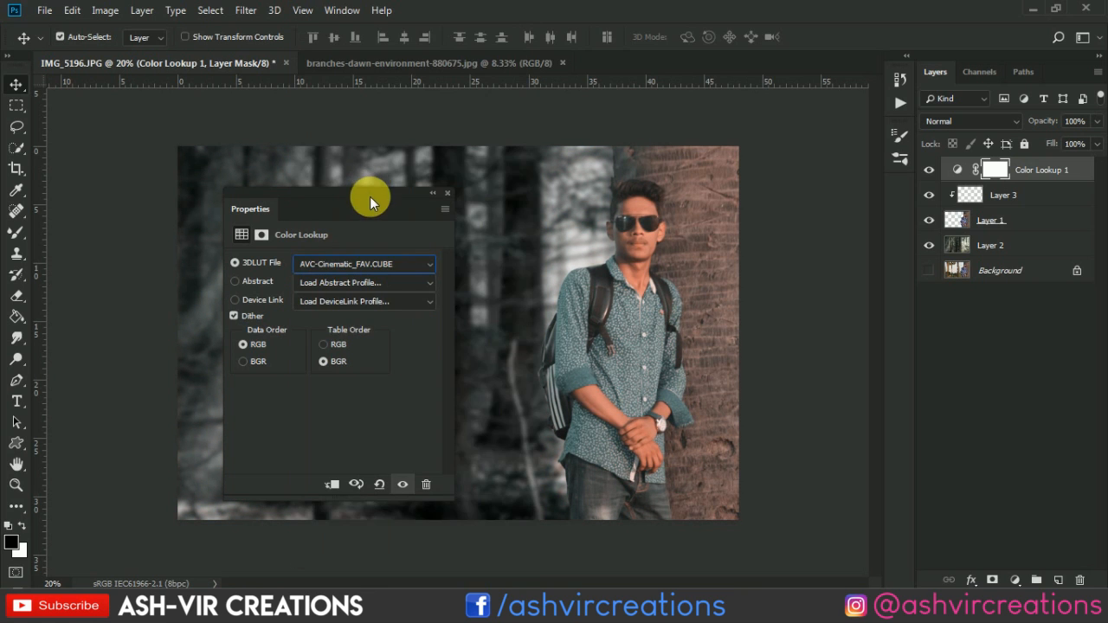
Try the 3D LUTs AVC-Kold-1, AVC-Kold-2 and AVC-blue & gold on the Color Lookup adjustment.
click(361, 269)
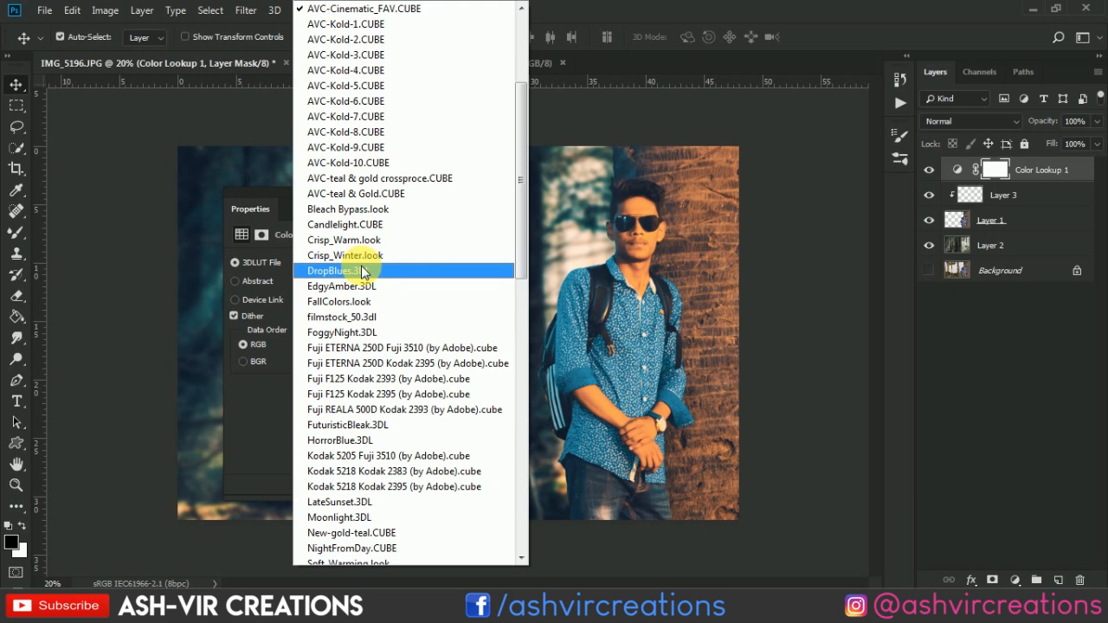
click(395, 32)
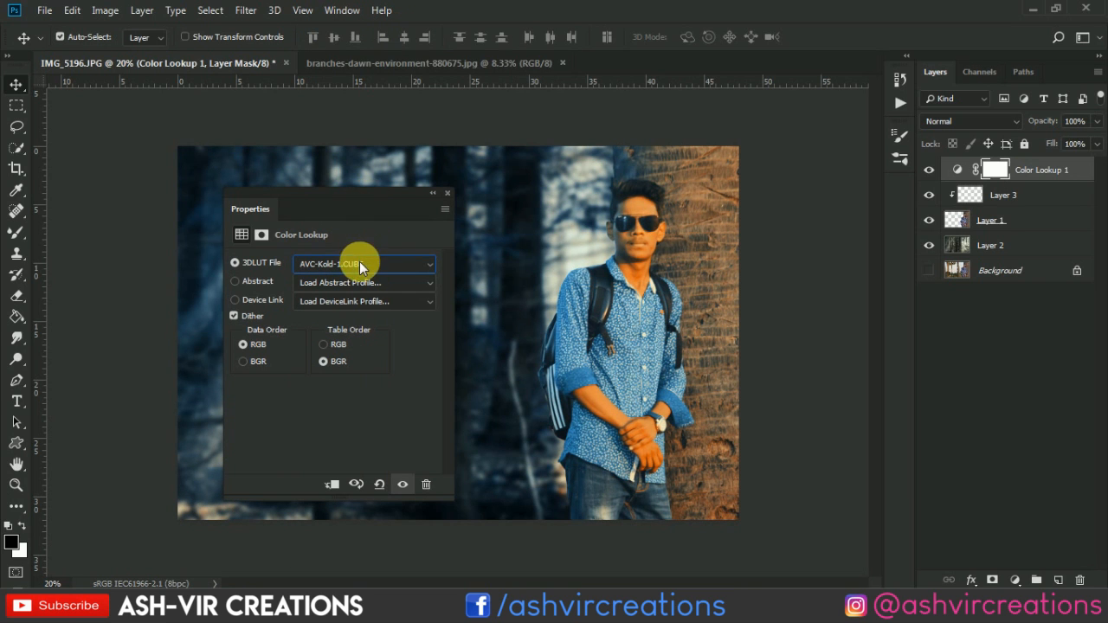
click(360, 263)
click(394, 27)
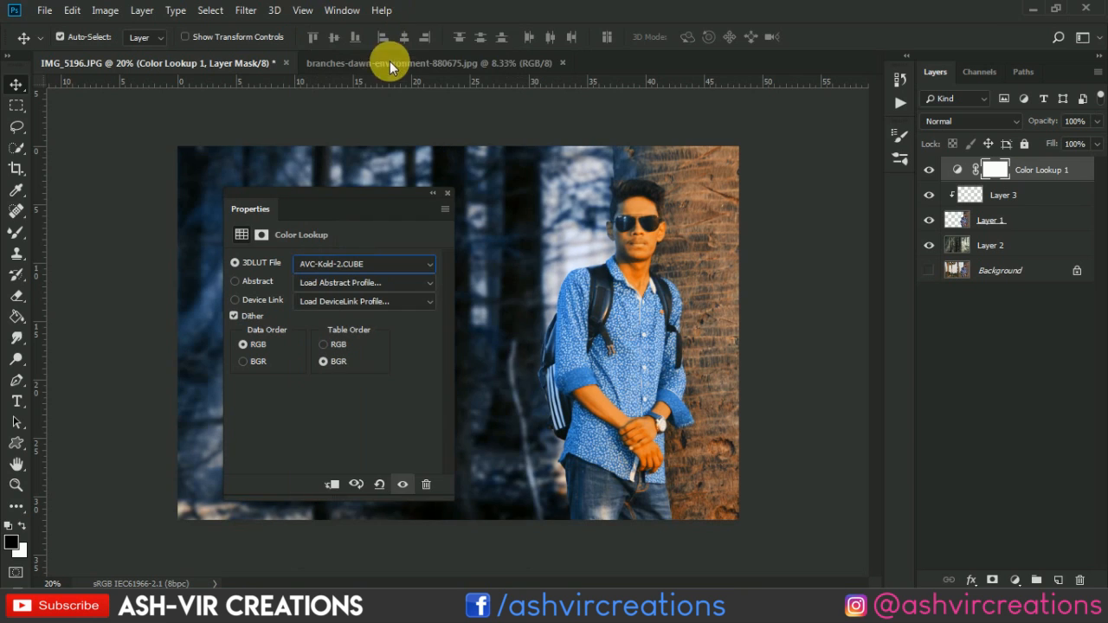
click(364, 263)
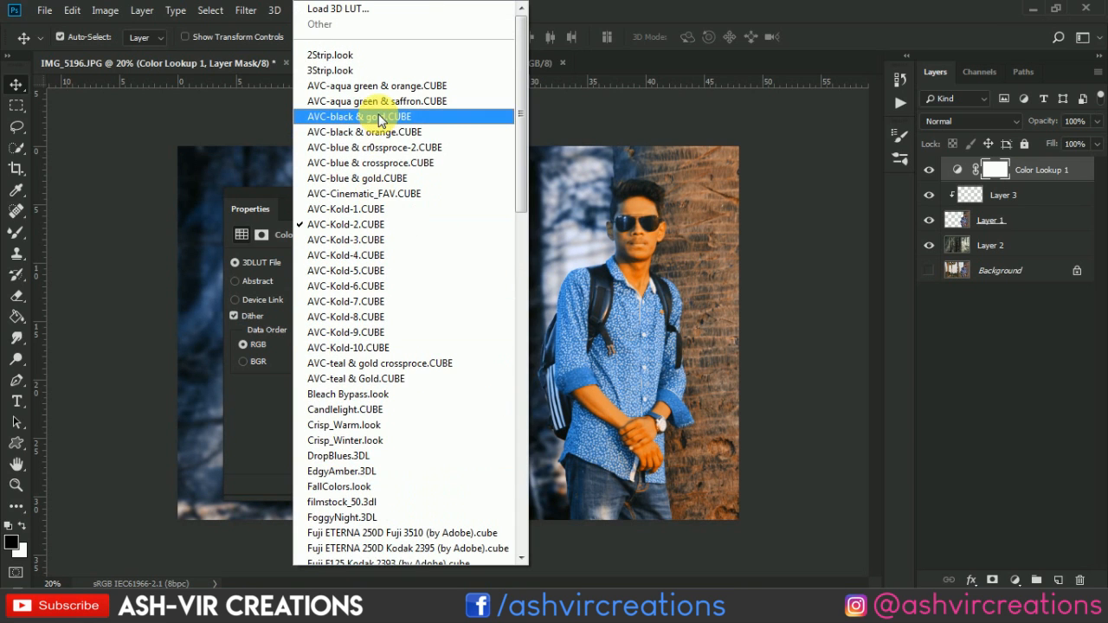
click(370, 177)
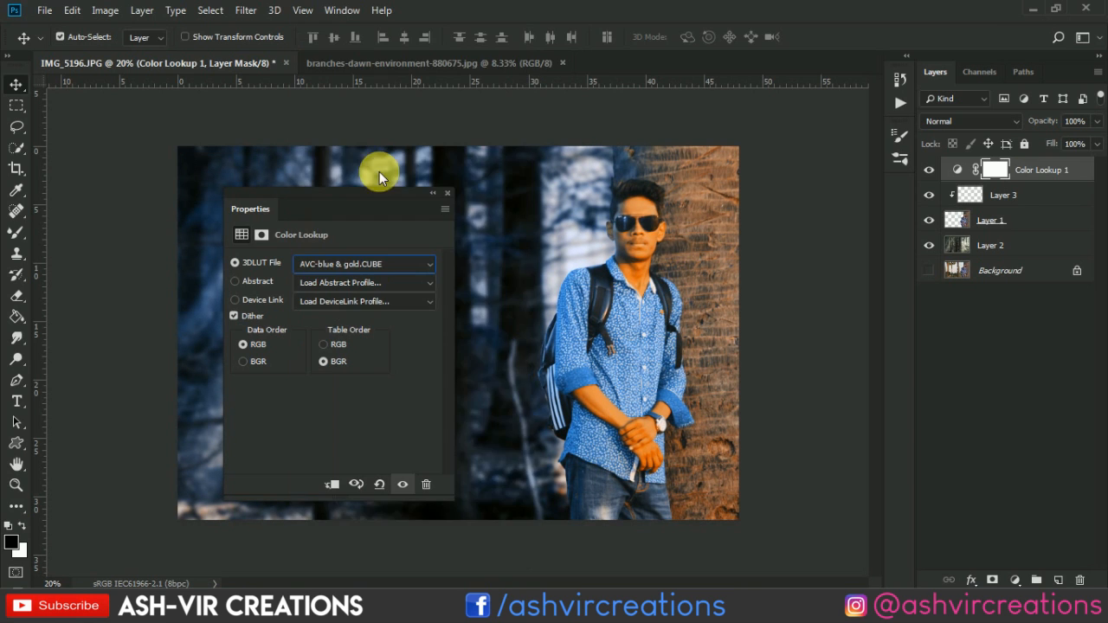
Set the Color Lookup's 3D LUT back to AVC-aqua green & orange.CUBE and close its properties.
click(360, 264)
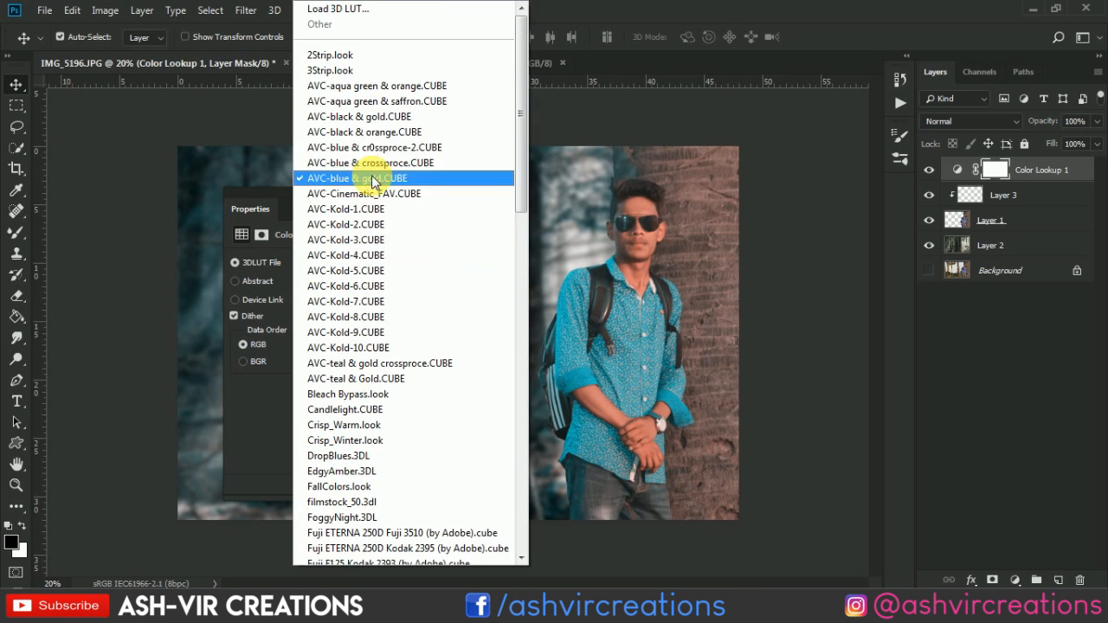
click(389, 85)
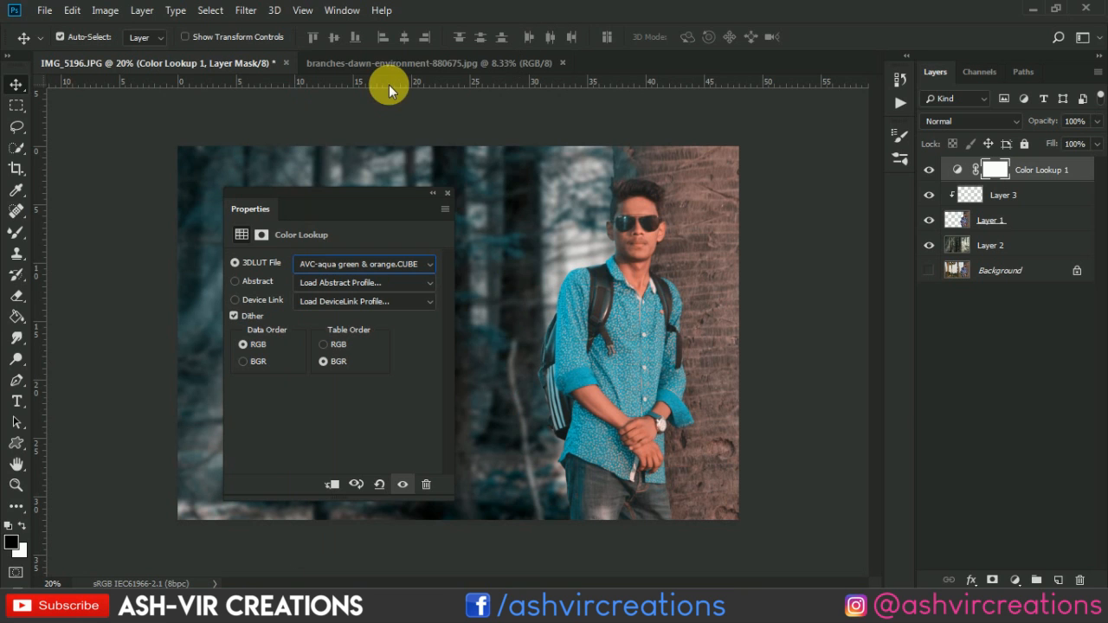
click(445, 196)
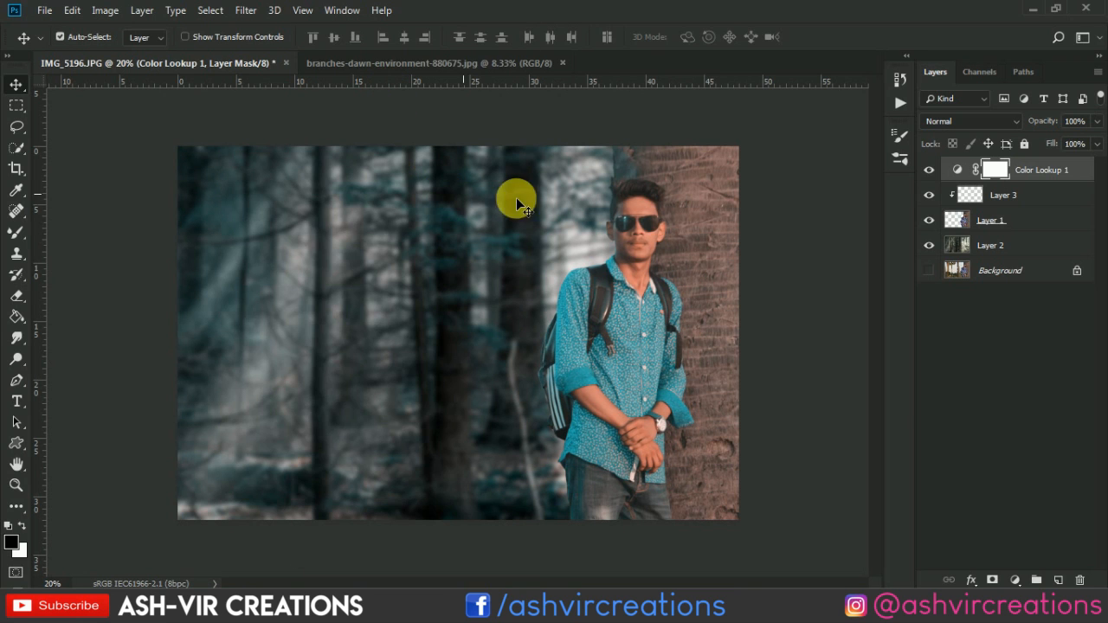
Compare the image with and without the Color Lookup adjustment and examine the man up close.
click(938, 170)
click(938, 171)
scroll(610, 196, up, 3)
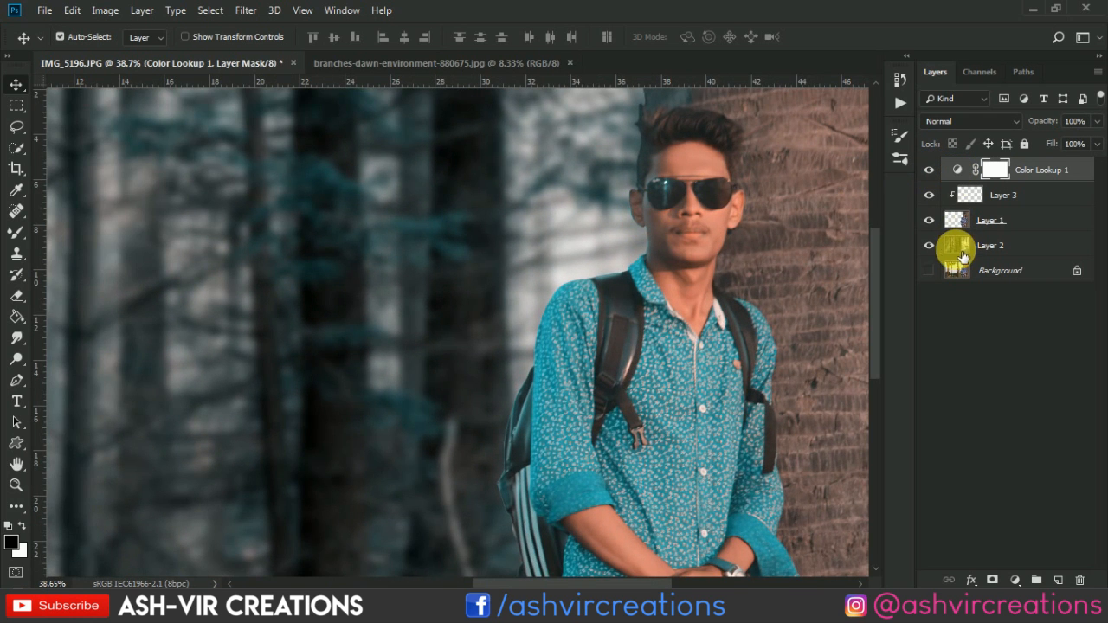
scroll(704, 245, down, 5)
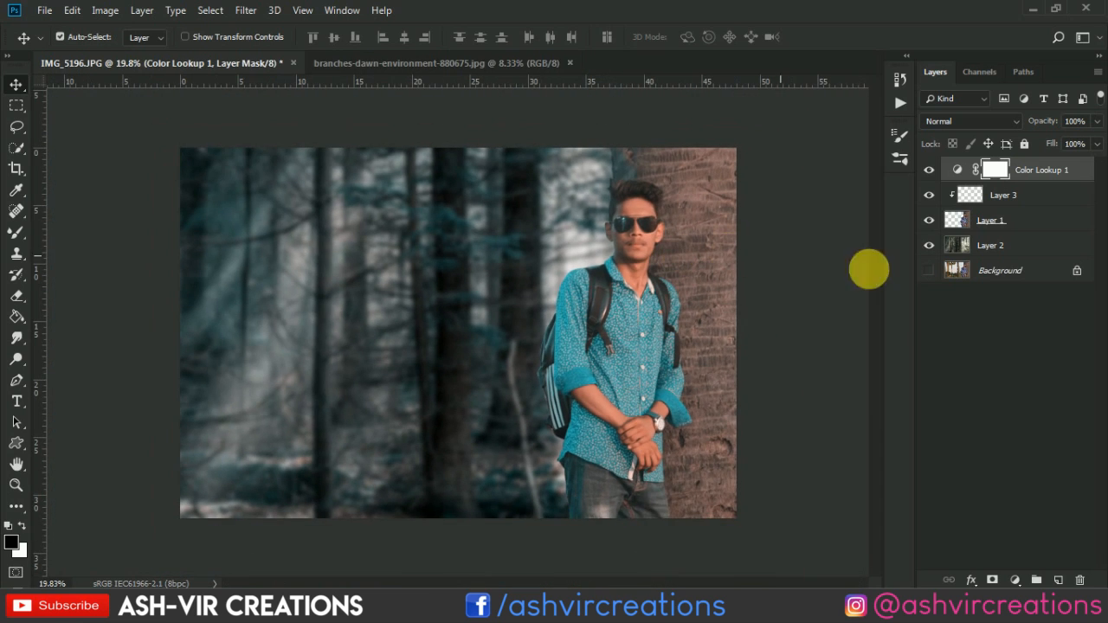
Add a Hue/Saturation adjustment above Color Lookup 1 and target the Reds by sampling the man's forehead.
click(1015, 580)
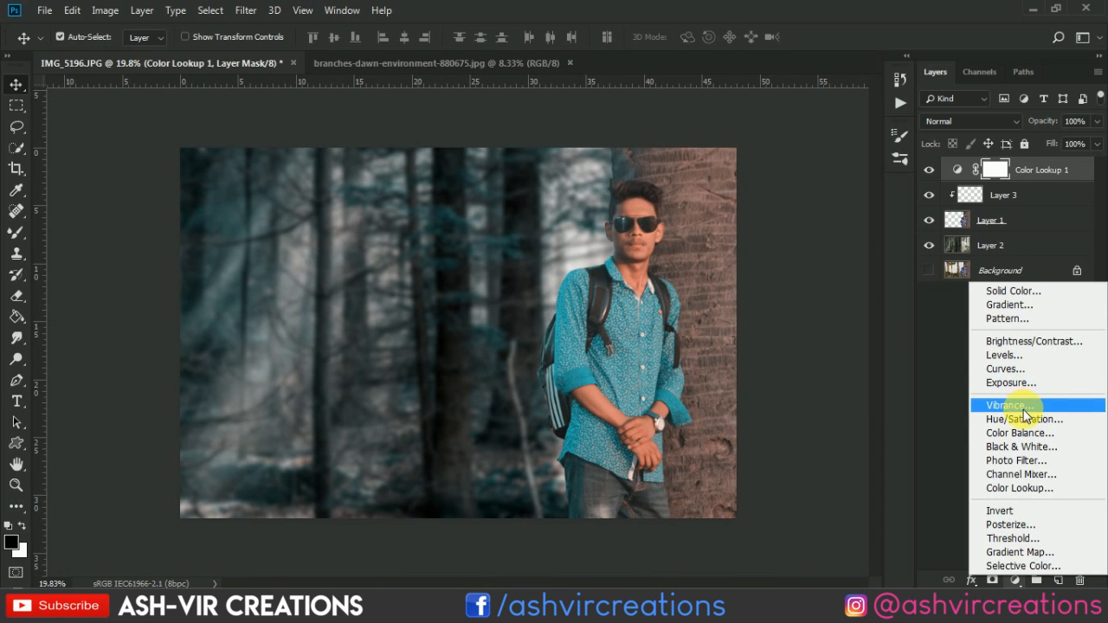
click(1017, 419)
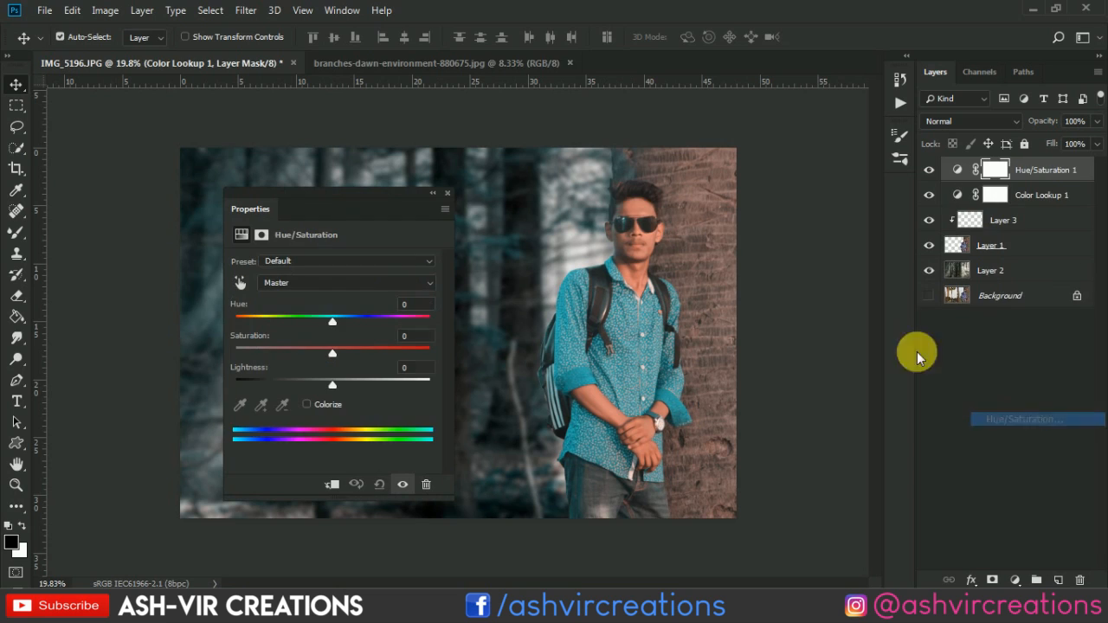
click(241, 282)
click(634, 209)
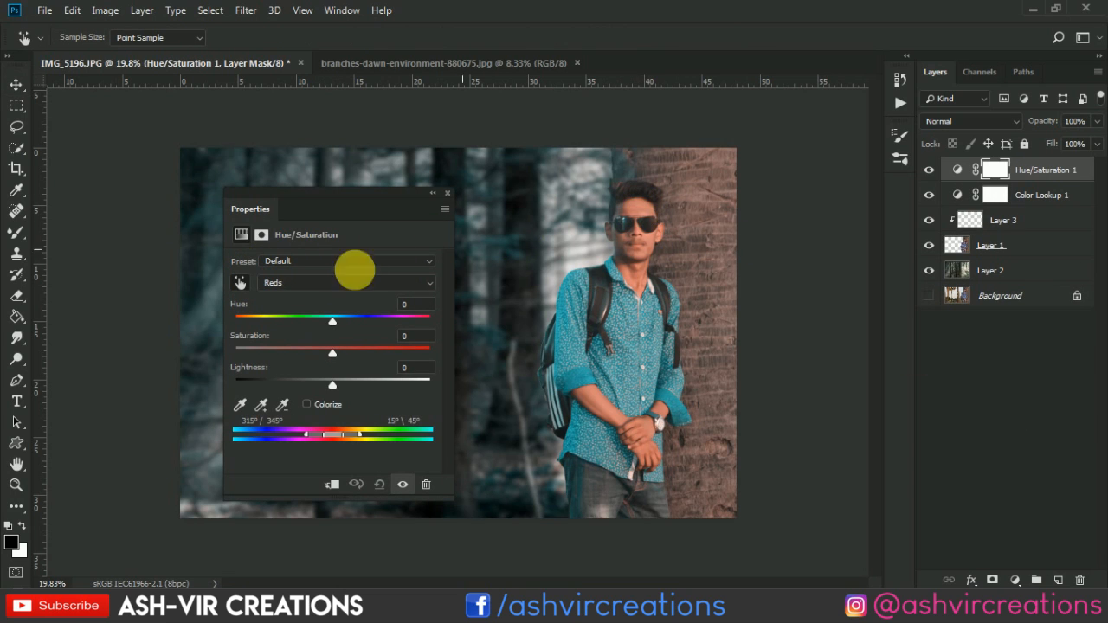
Set the Reds' lightness to +17, shift their hue slightly positive and fine-tune their saturation in the Hue/Saturation adjustment.
drag(331, 345, 295, 356)
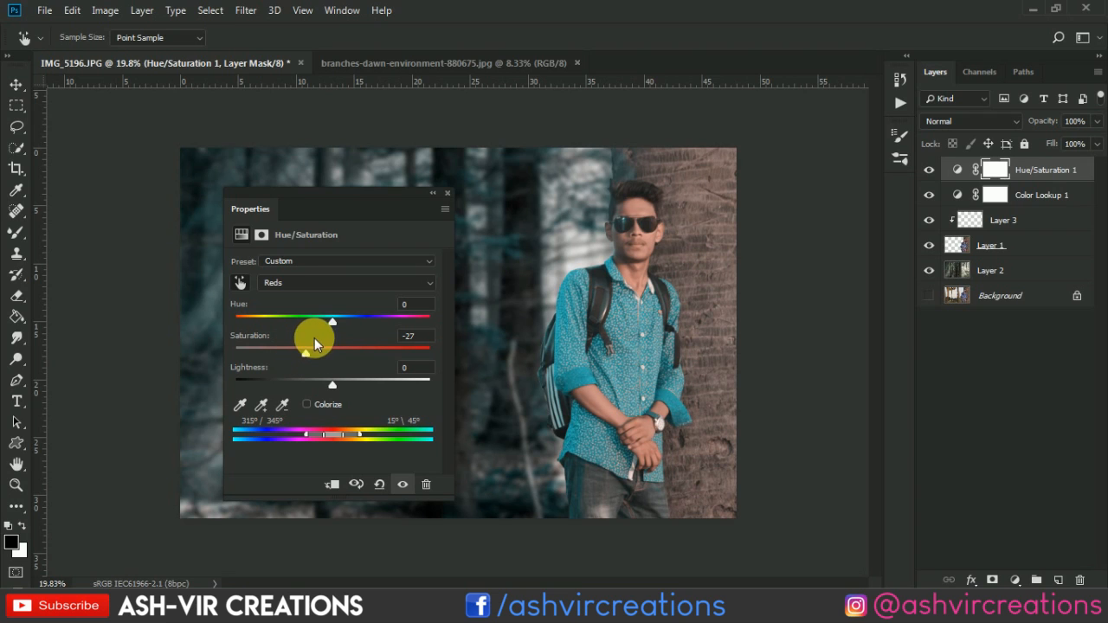
mouse_move(331, 383)
mouse_down()
mouse_move(366, 379)
mouse_move(350, 384)
mouse_up()
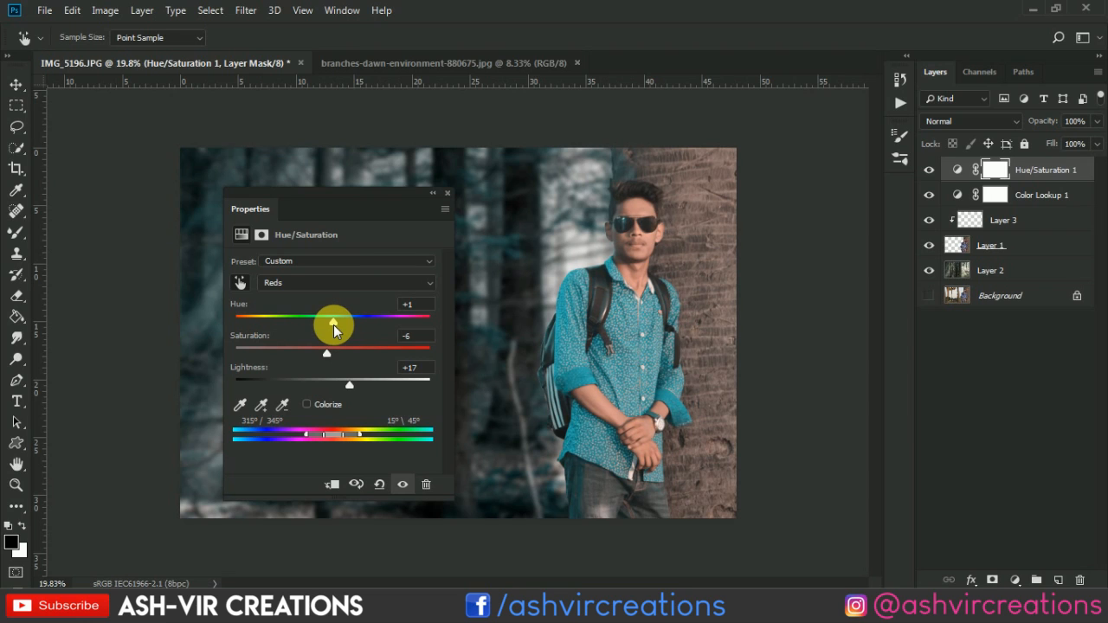
drag(333, 326, 336, 328)
click(333, 356)
click(447, 193)
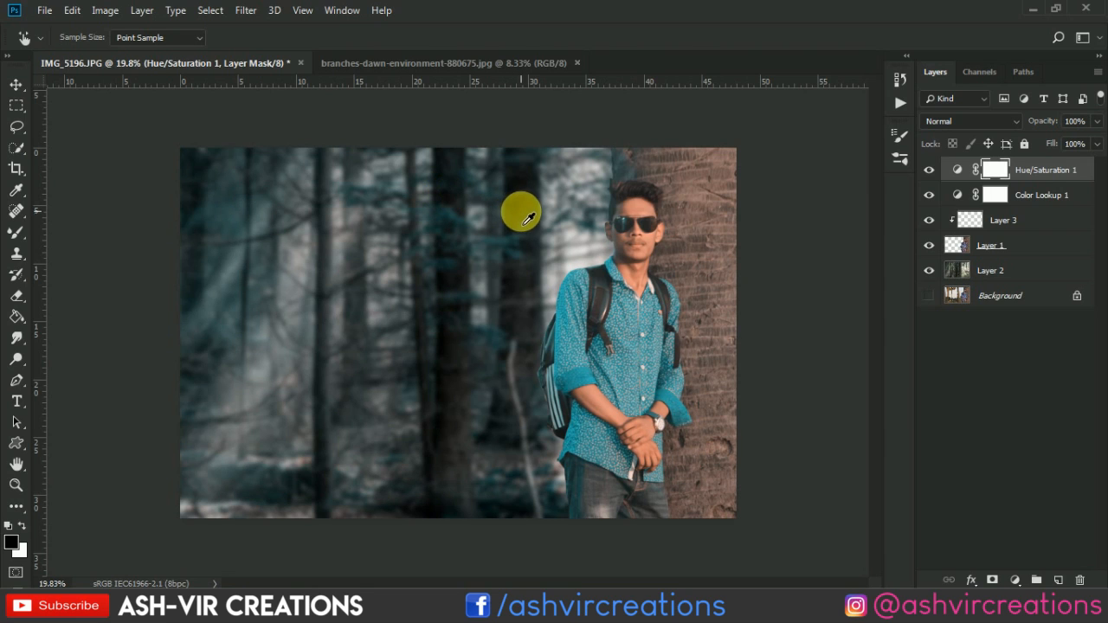
Compare the image with and without the Hue/Saturation adjustment and examine the whole composition.
key(v)
click(932, 170)
click(936, 171)
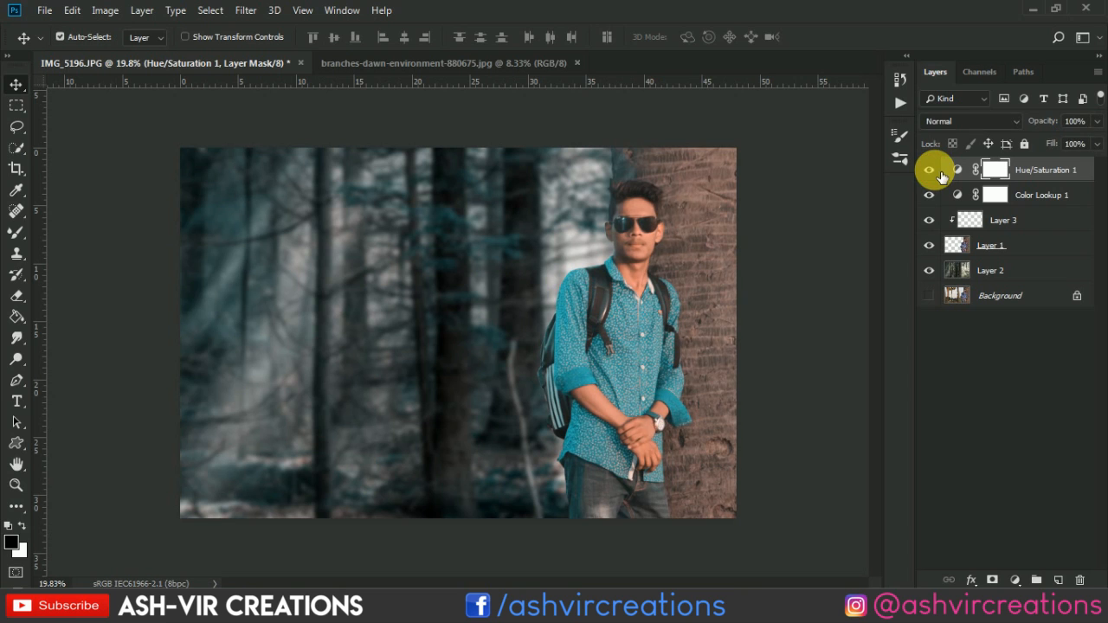
click(935, 170)
click(934, 171)
scroll(702, 216, down, 2)
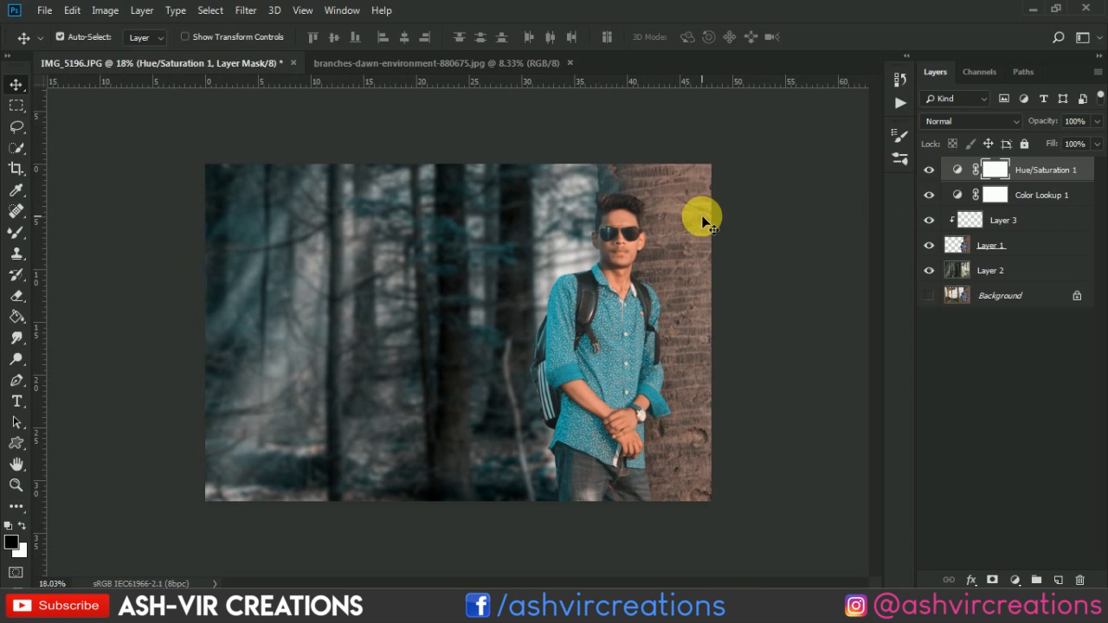
scroll(702, 216, up, 1)
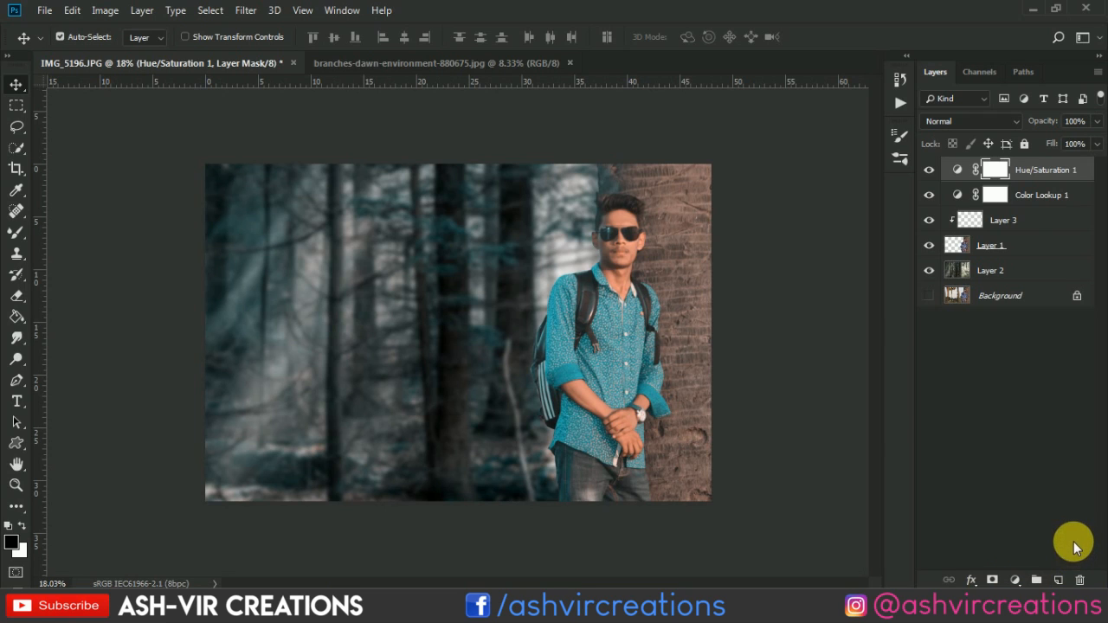
Place the medieval hut PNG from the desktop into IMG_5196.JPG on a layer directly beneath Layer 1.
scroll(630, 362, down, 1)
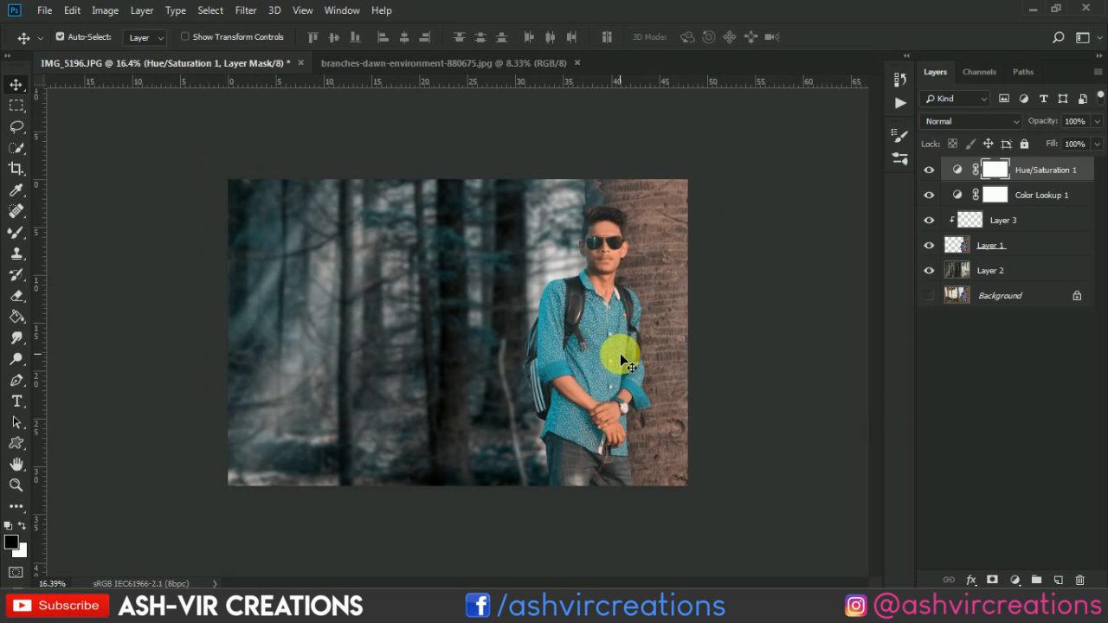
scroll(621, 356, up, 2)
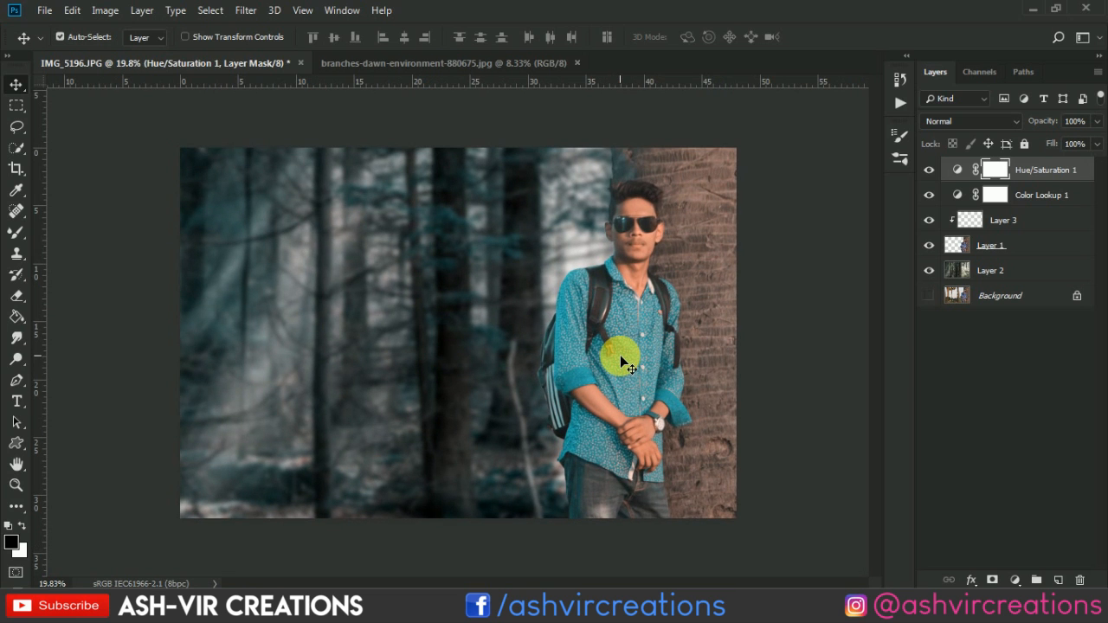
scroll(466, 331, up, 1)
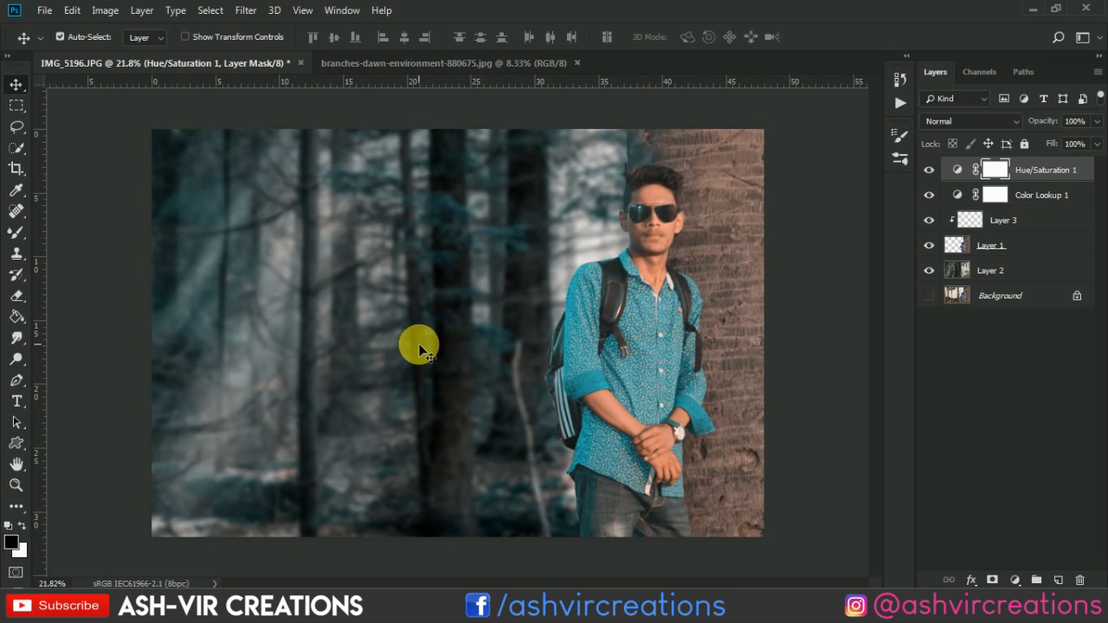
click(44, 10)
click(53, 42)
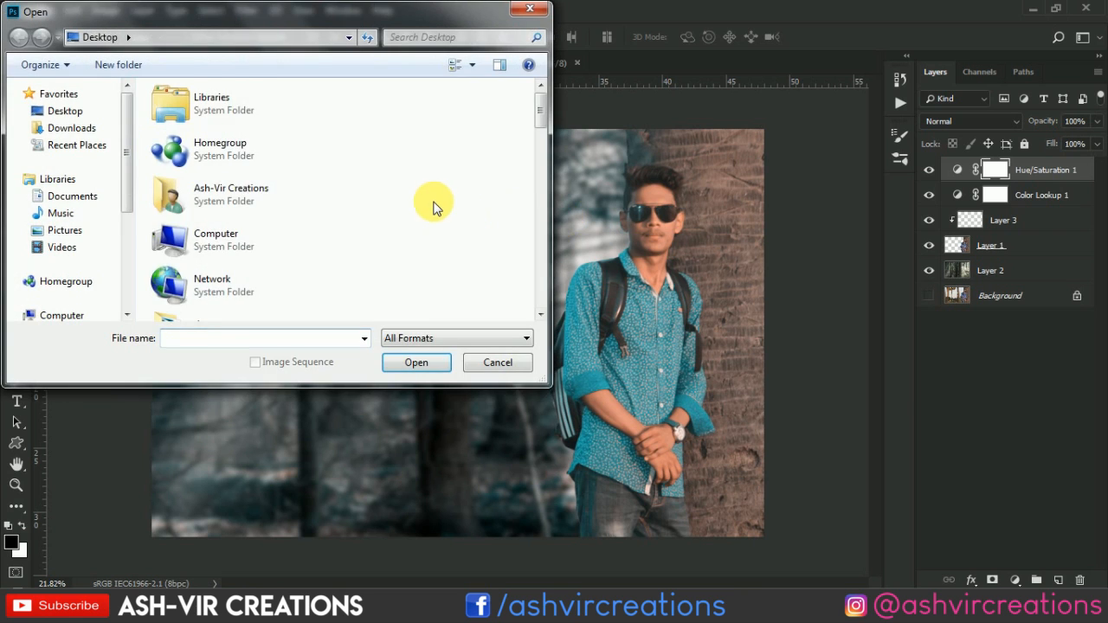
scroll(432, 208, down, 10)
scroll(433, 208, down, 6)
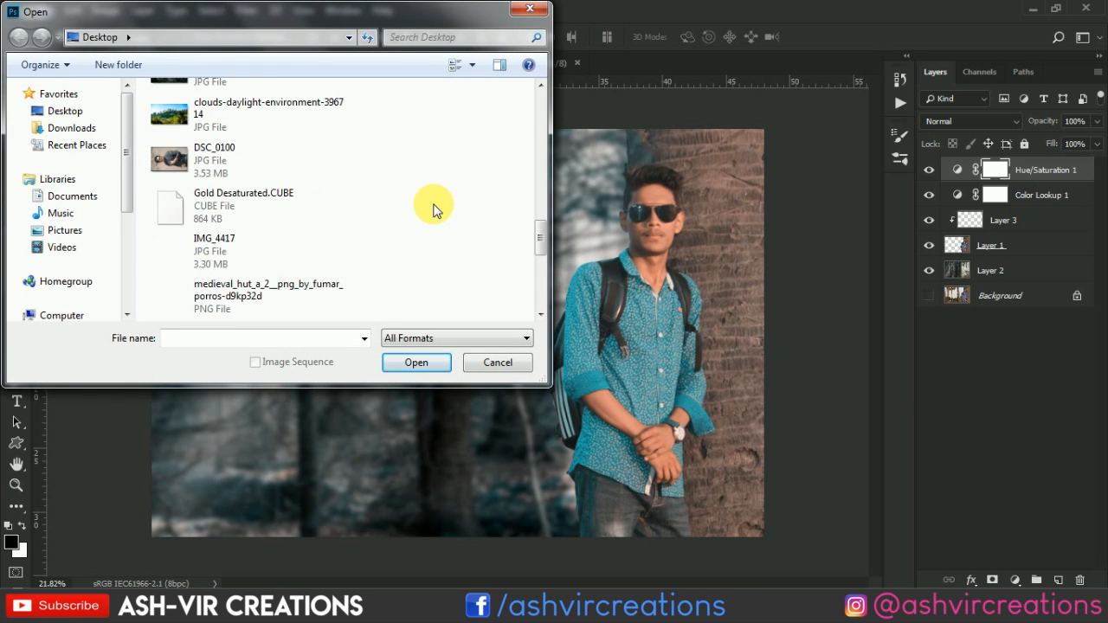
double_click(251, 177)
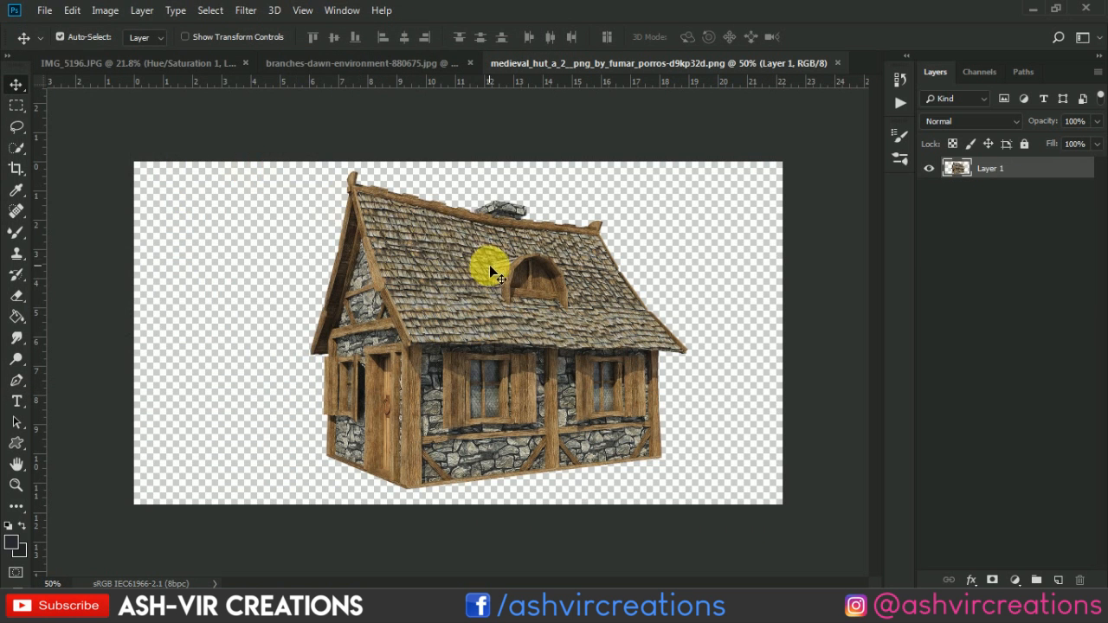
drag(490, 264, 447, 281)
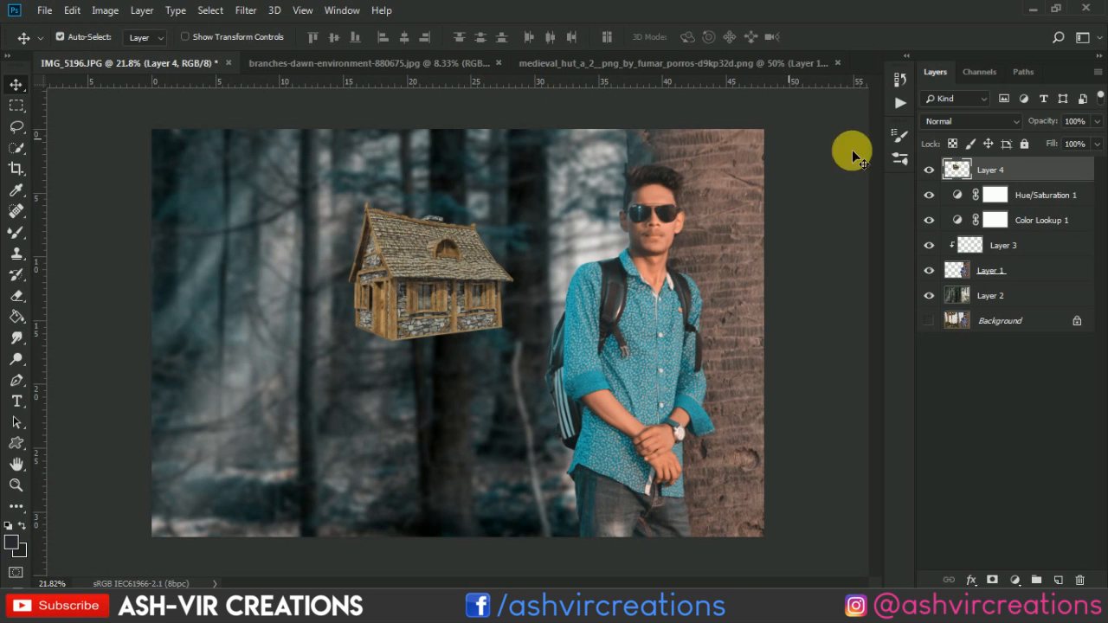
drag(987, 170, 1014, 275)
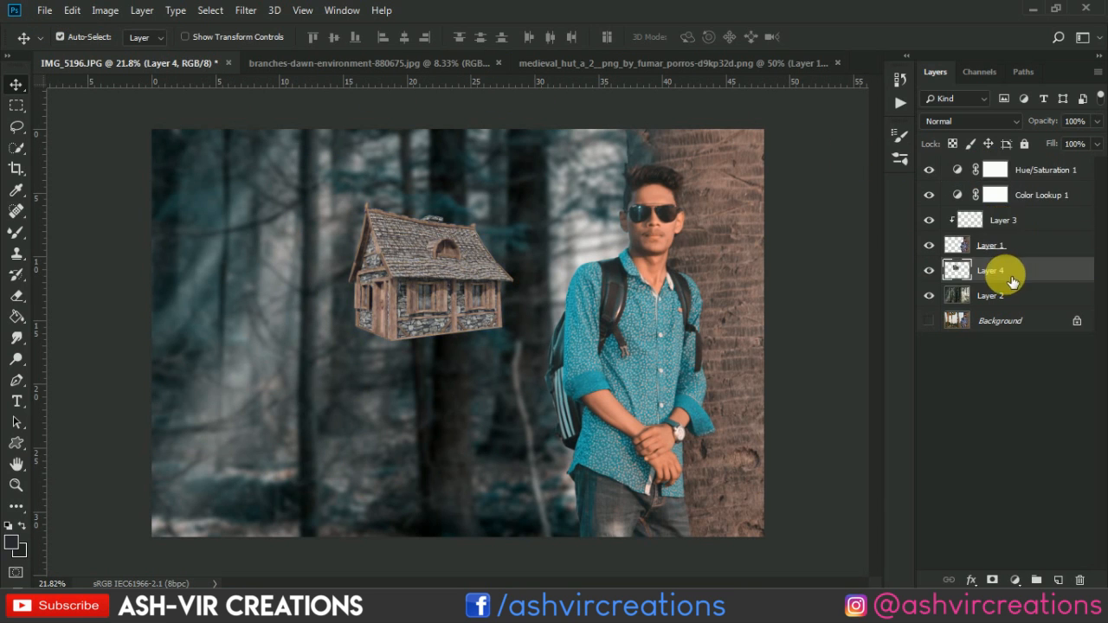
Scale the hut on Layer 4 up proportionally to about 430% with Free Transform.
click(72, 10)
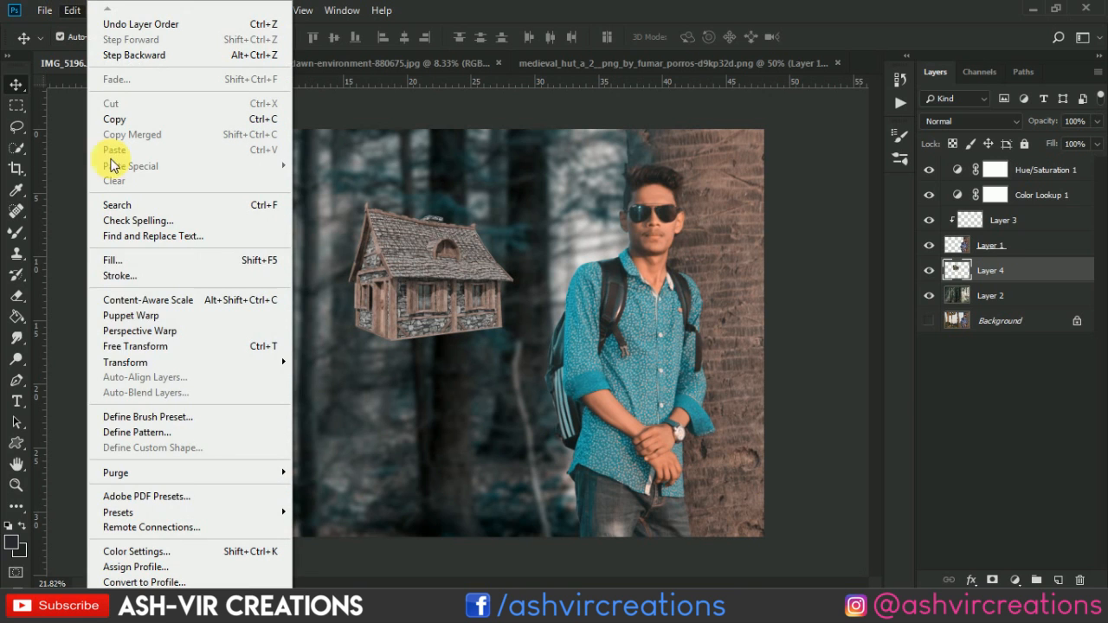
click(130, 346)
drag(512, 341, 774, 559)
drag(347, 203, 104, 64)
mouse_move(450, 284)
mouse_down()
mouse_move(593, 69)
mouse_move(668, 214)
mouse_move(433, 272)
mouse_up()
key(ctrl+minus)
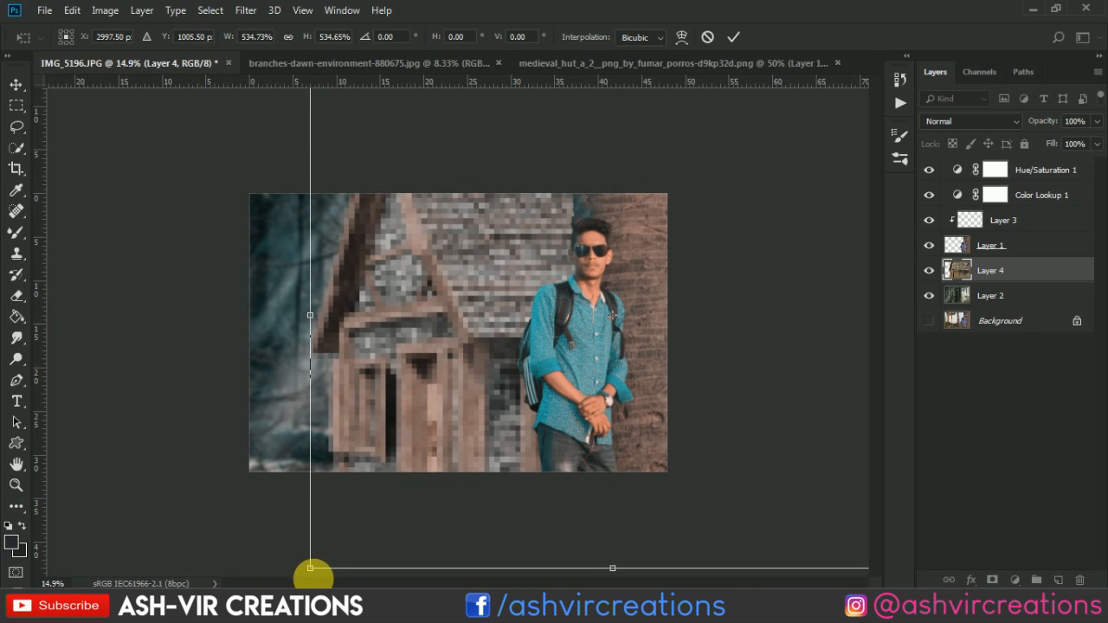
drag(311, 571, 371, 510)
key(Return)
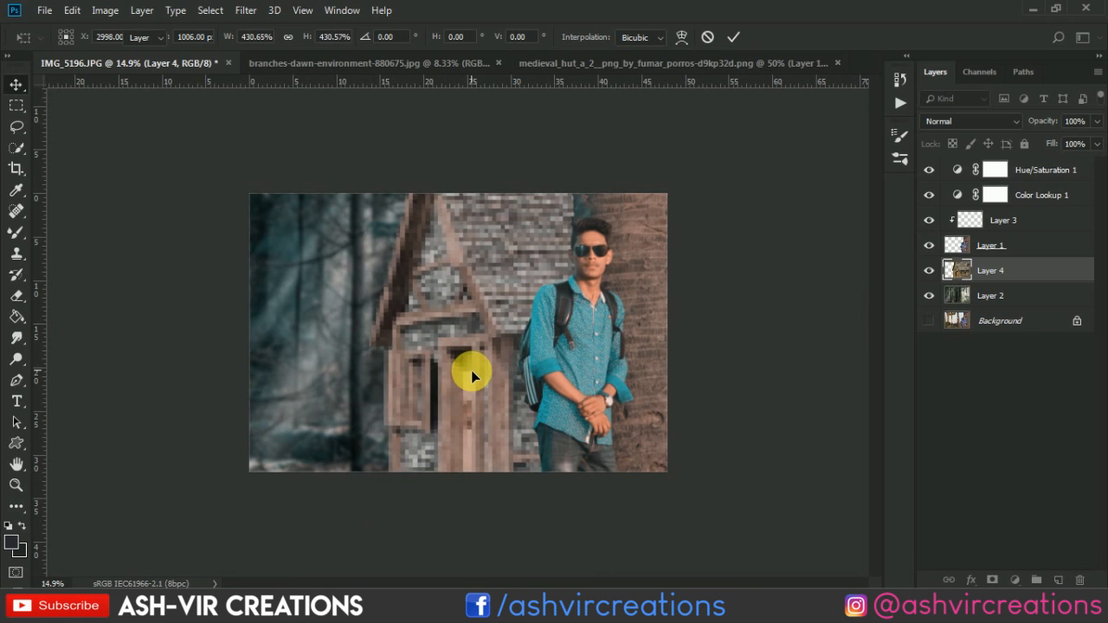
Move the hut to the forest's left side so its right roof end and window stay in view, away from the man.
drag(476, 356, 381, 333)
drag(436, 366, 377, 372)
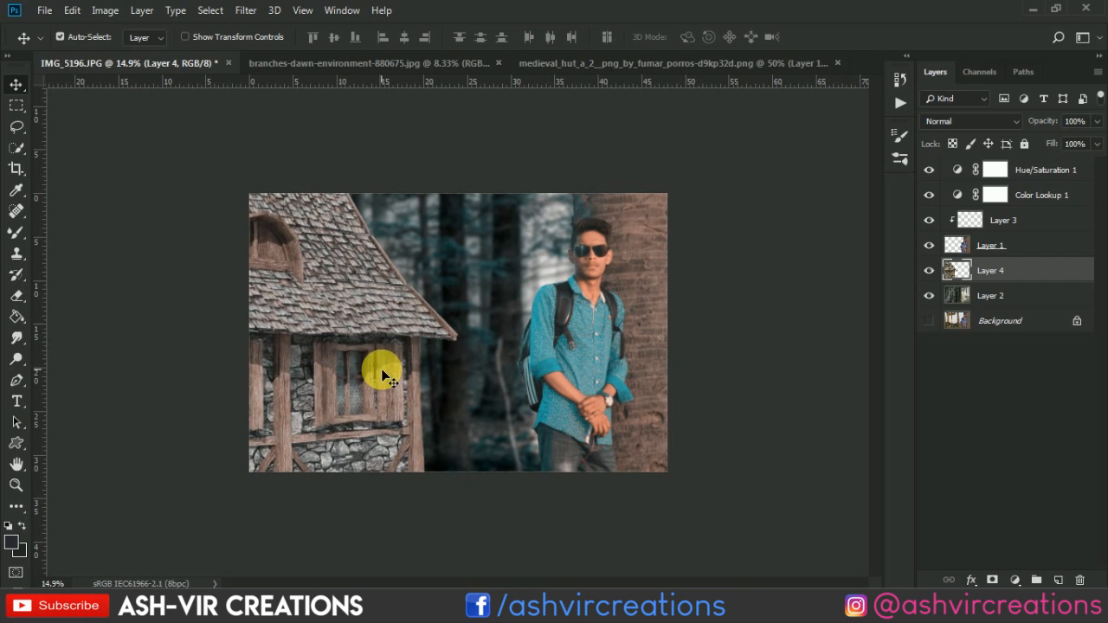
scroll(381, 374, up, 1)
scroll(385, 350, up, 2)
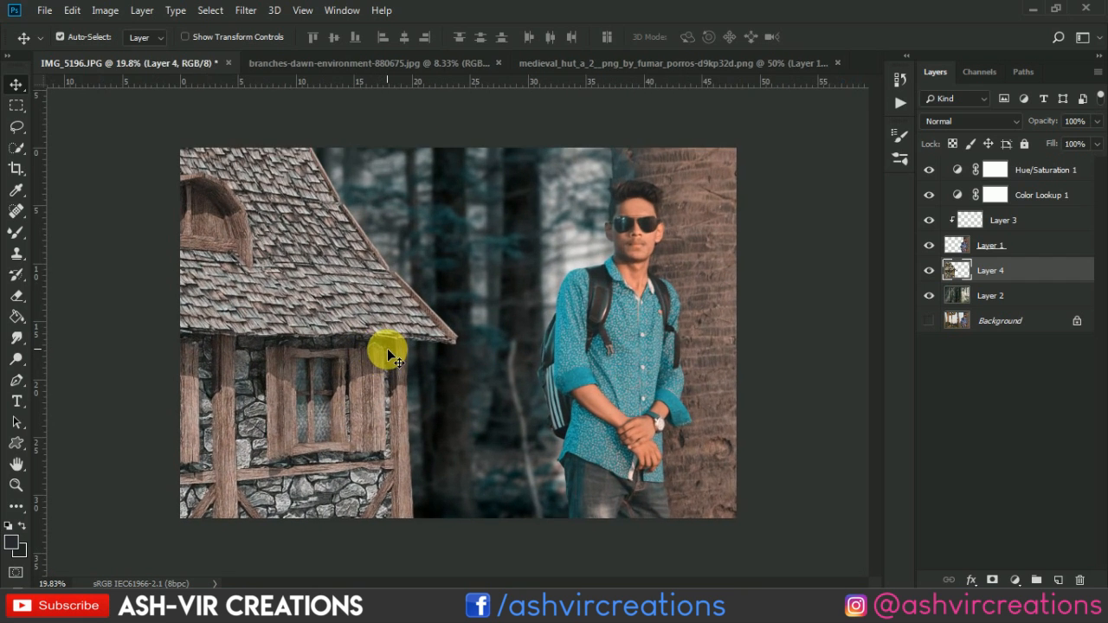
scroll(388, 351, down, 3)
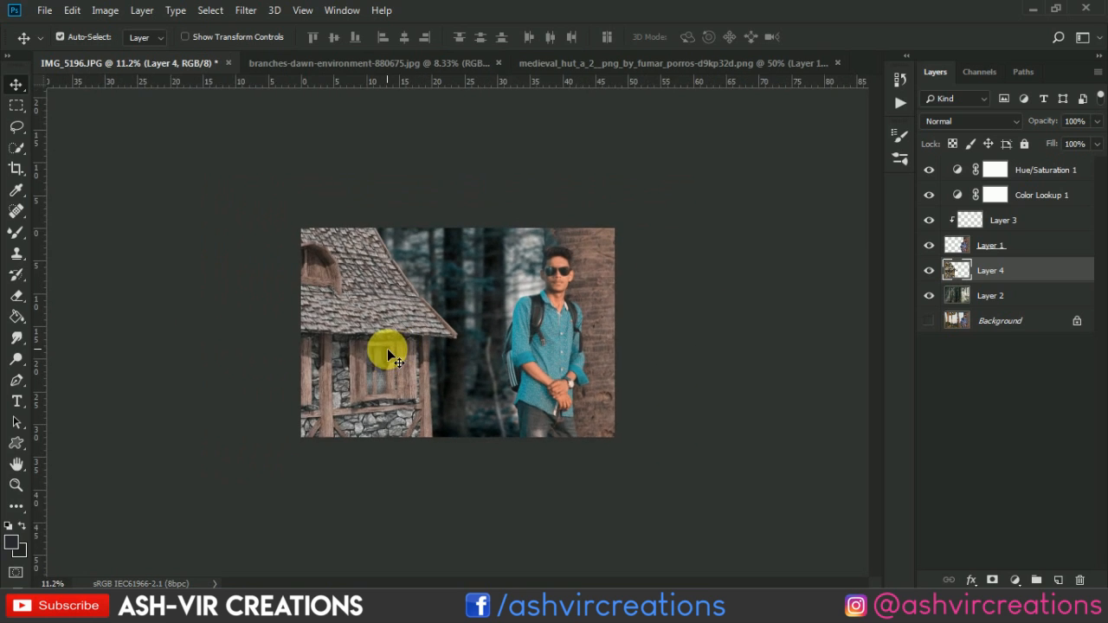
scroll(383, 354, up, 2)
mouse_move(378, 387)
mouse_down()
mouse_move(422, 382)
mouse_move(416, 426)
mouse_move(368, 404)
mouse_move(381, 404)
mouse_up()
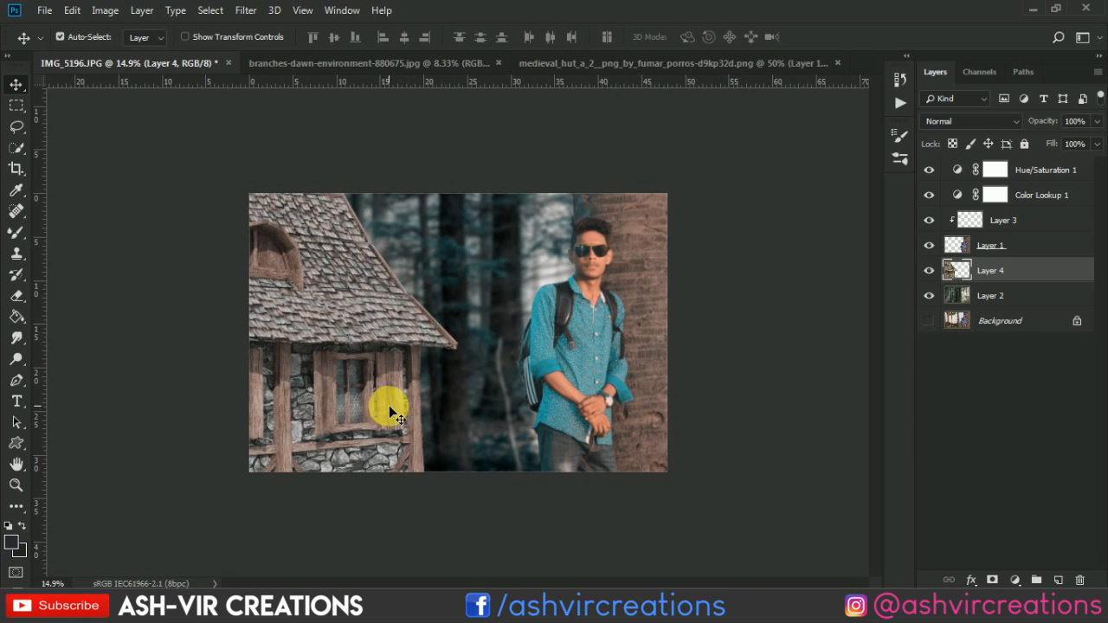
Enlarge the hut proportionally to about 136%, extending it up and to the left beyond the canvas.
scroll(388, 405, down, 5)
click(71, 11)
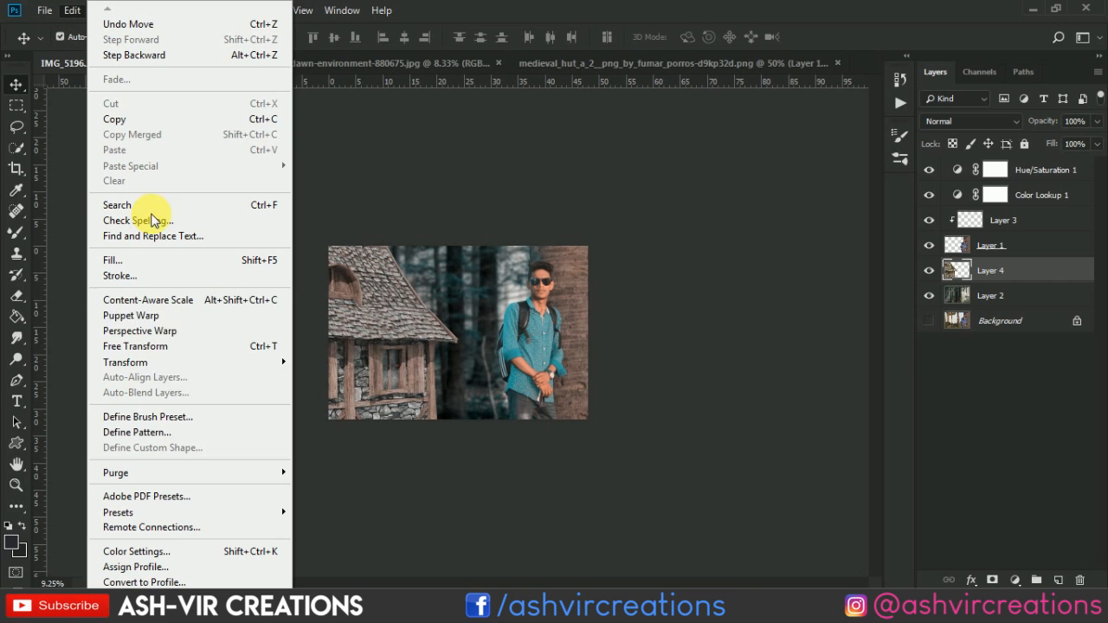
click(185, 346)
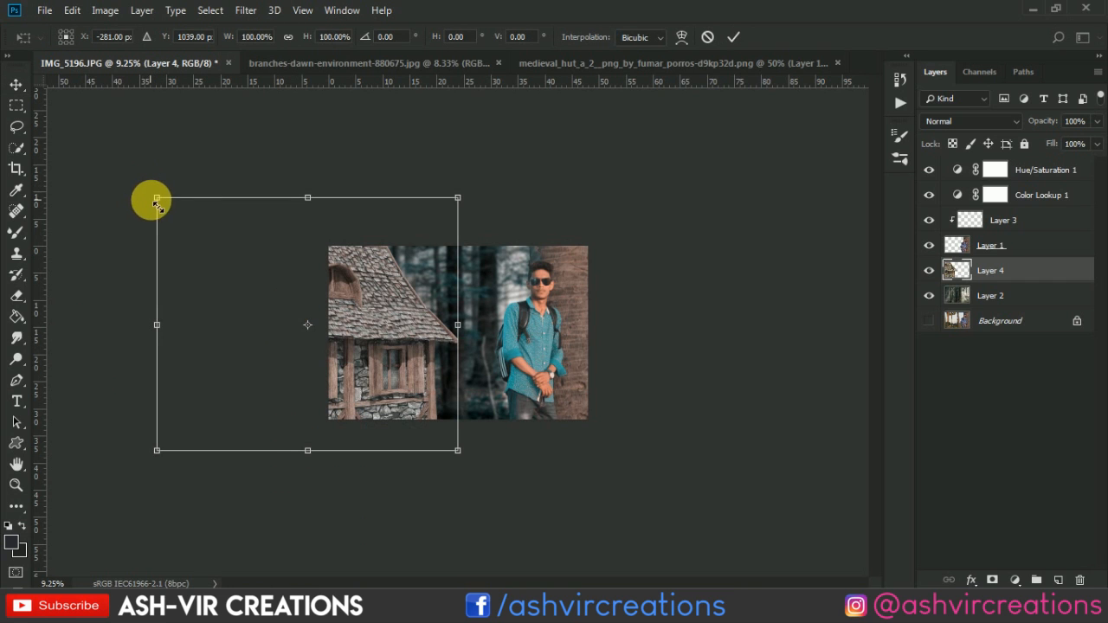
drag(157, 198, 48, 104)
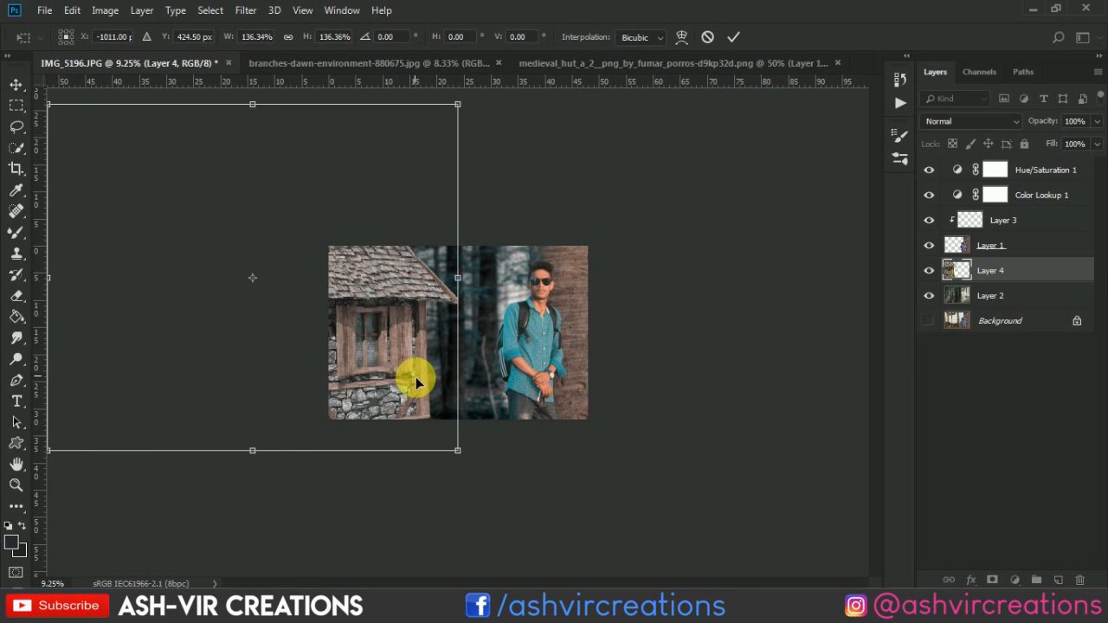
double_click(415, 379)
scroll(412, 342, up, 3)
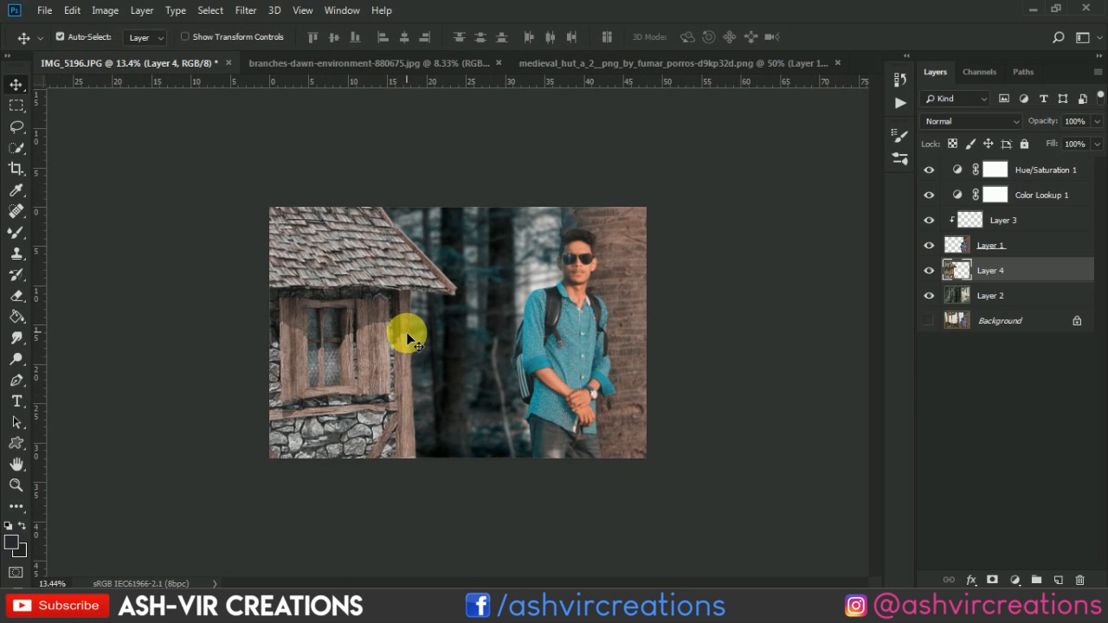
scroll(412, 341, up, 2)
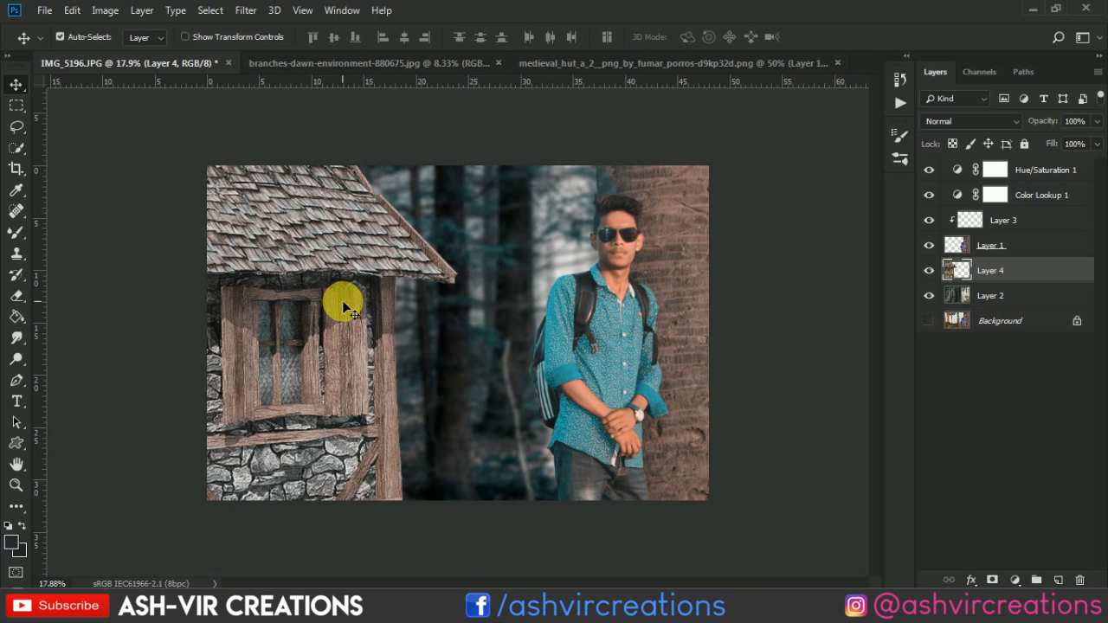
Place the PNG tree_23_by_moonglowlilly-d5pjsbw from the desktop into IMG_5196.JPG as a layer above the hut.
click(48, 15)
click(47, 42)
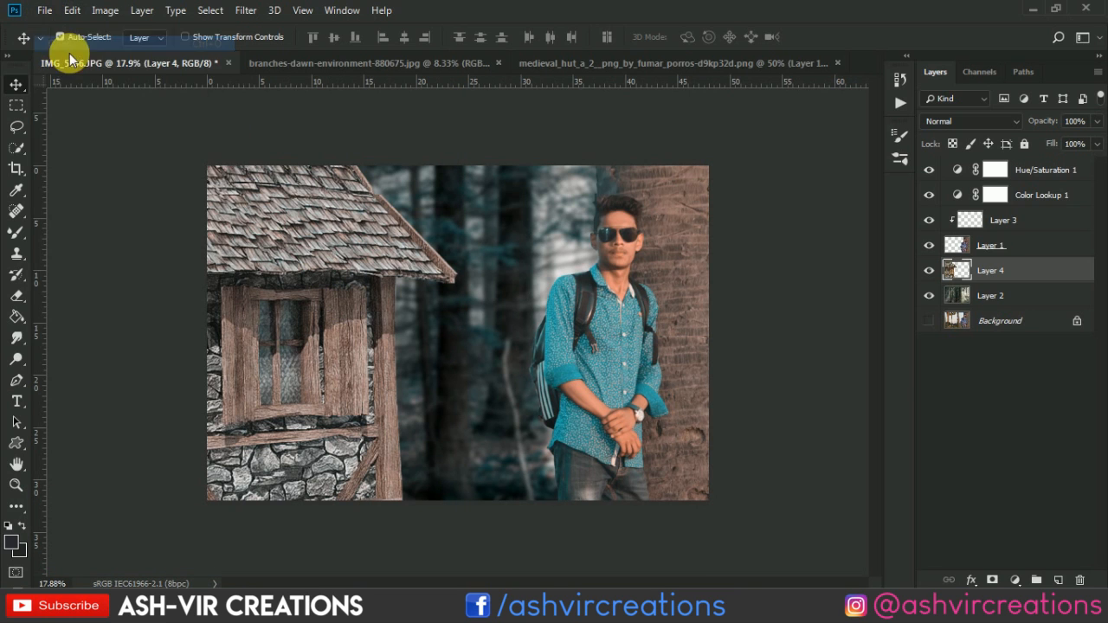
scroll(424, 190, down, 10)
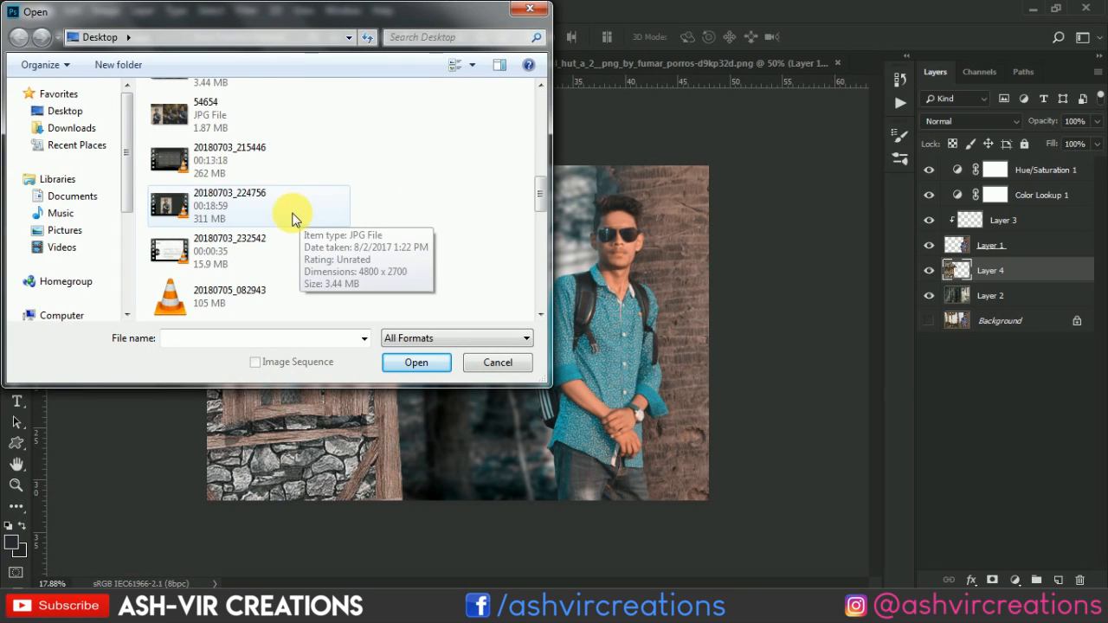
scroll(275, 216, down, 6)
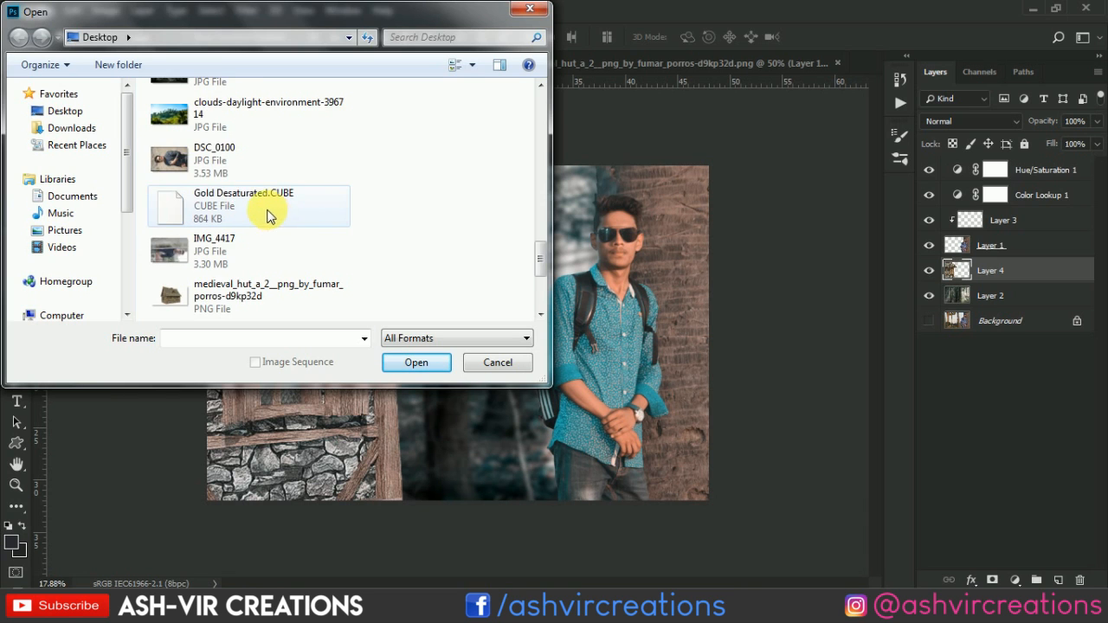
double_click(242, 288)
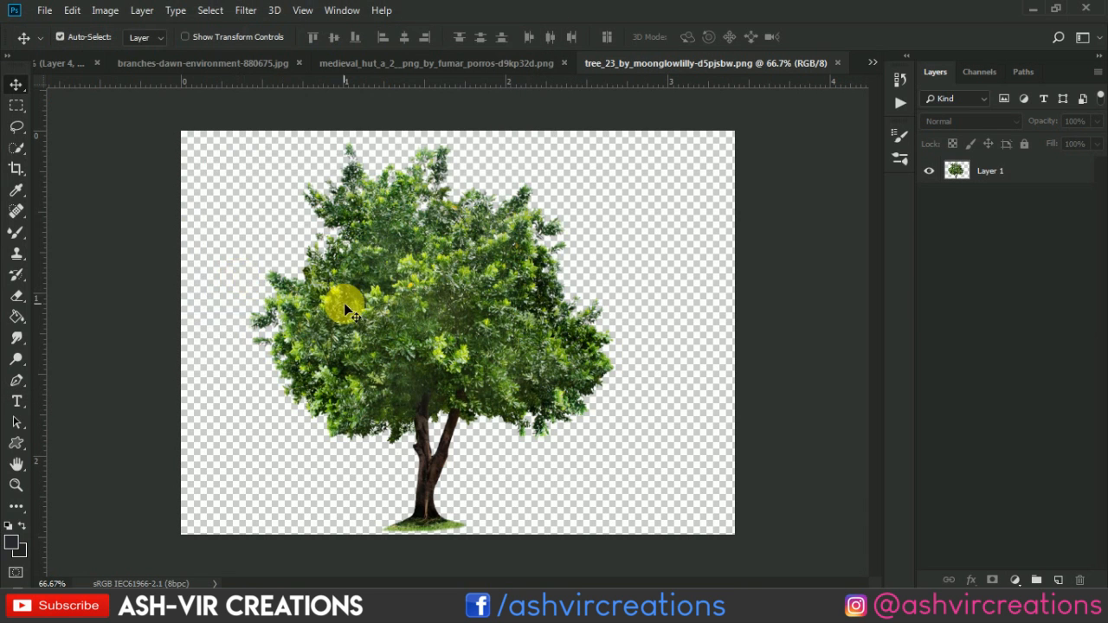
drag(343, 303, 345, 241)
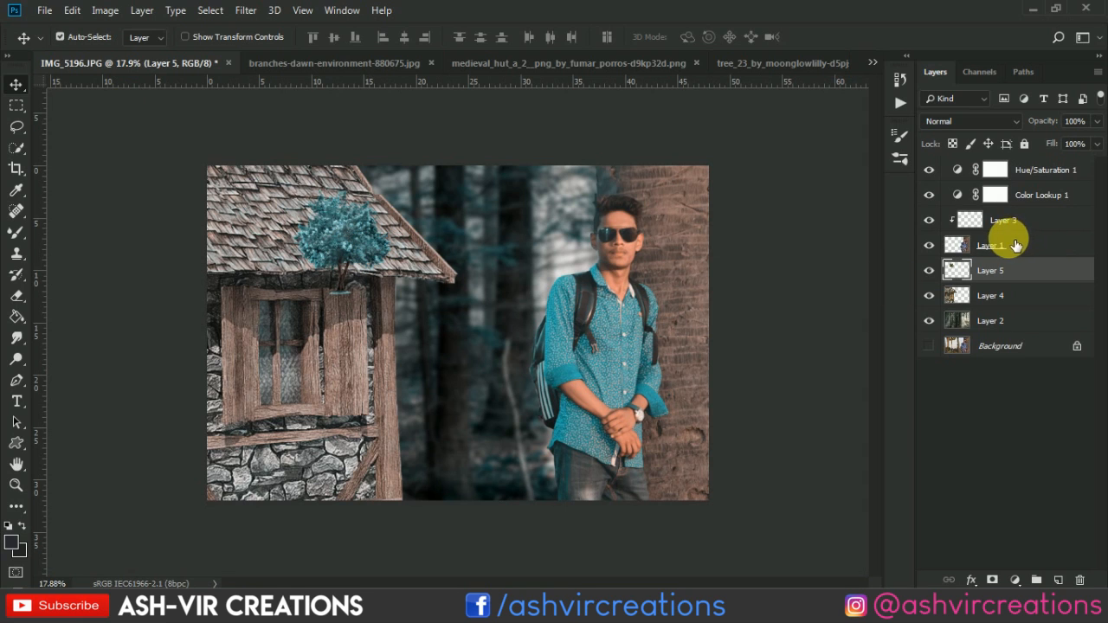
Soften the tree on Layer 5 with a light Gaussian Blur.
click(242, 11)
mouse_move(277, 194)
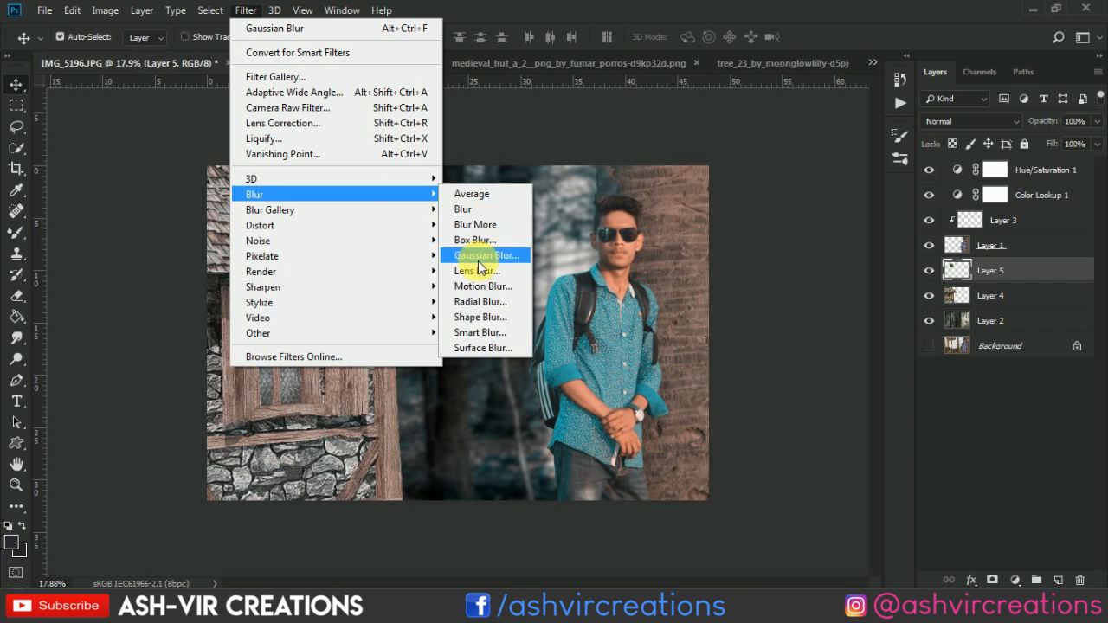
click(483, 257)
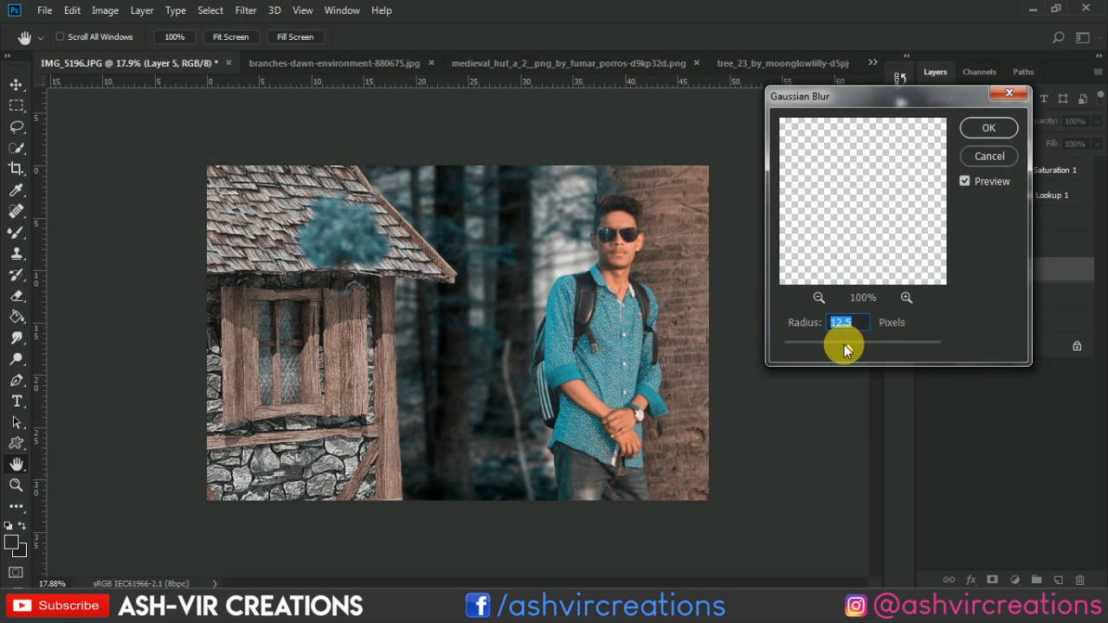
click(986, 127)
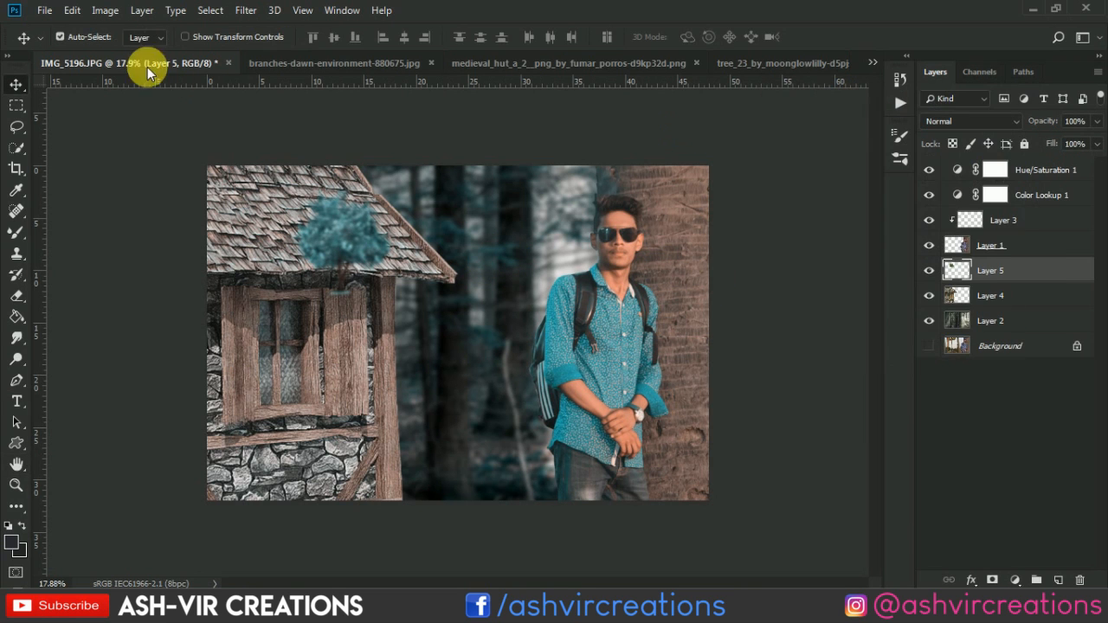
Scale the blurred tree to about 493% and position its top leaves along the lower edge in front of the hut.
click(78, 12)
click(178, 345)
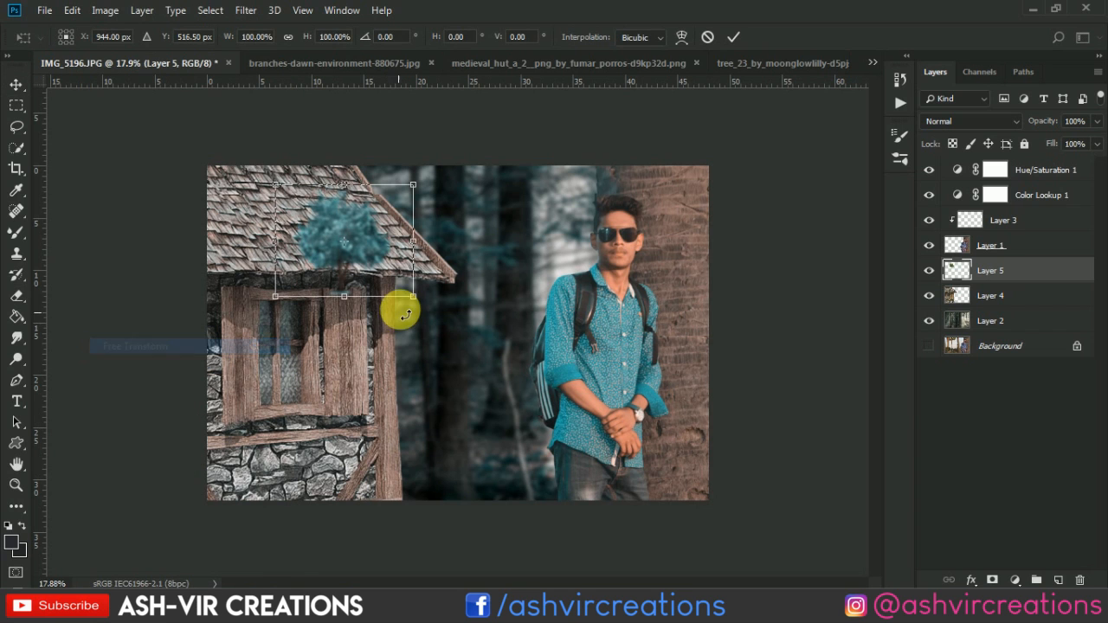
drag(411, 299, 684, 521)
drag(463, 267, 558, 620)
drag(464, 453, 353, 483)
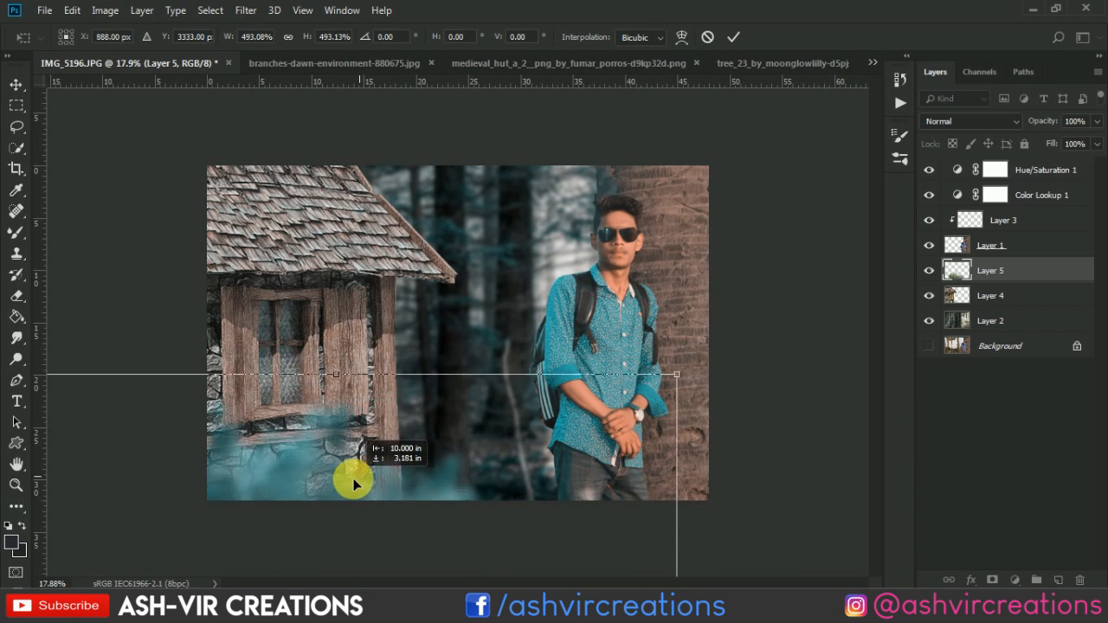
key(Return)
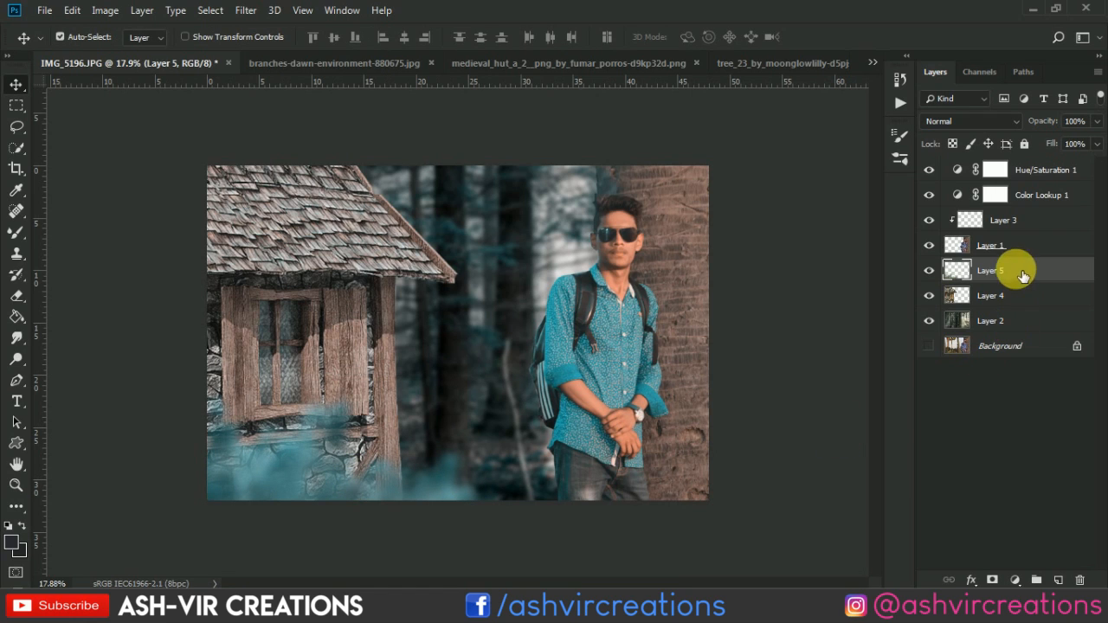
mouse_move(1022, 275)
mouse_down()
mouse_move(995, 165)
mouse_move(1021, 191)
mouse_move(1011, 280)
mouse_up()
mouse_move(460, 495)
mouse_down()
mouse_move(514, 479)
mouse_move(517, 493)
mouse_move(455, 497)
mouse_up()
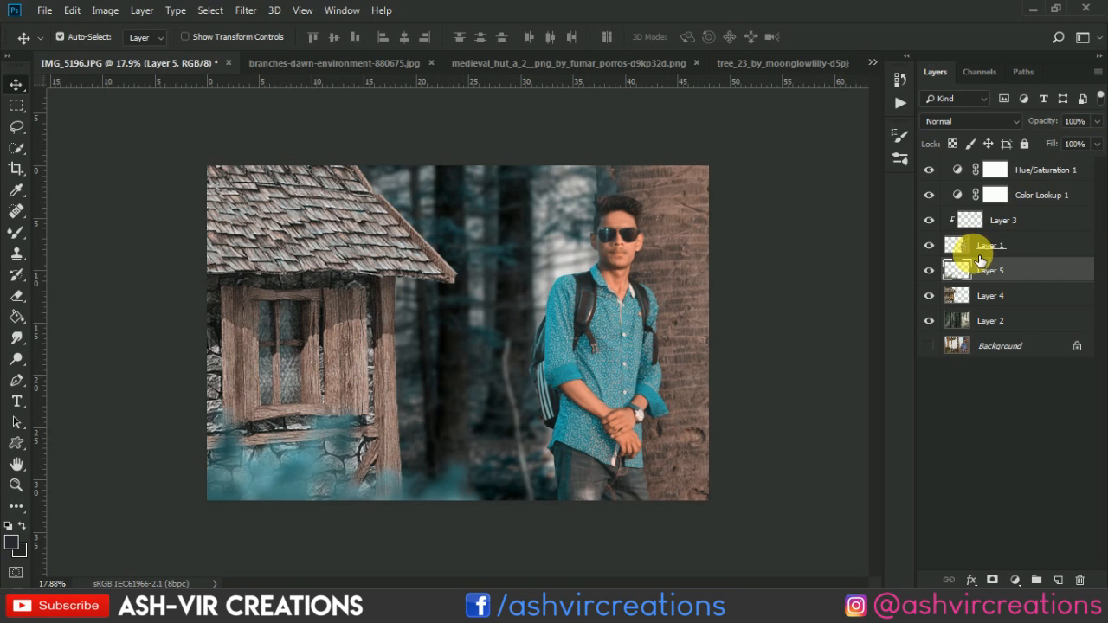
Duplicate Layer 5 within IMG_5196.JPG, keeping the name Layer 5 copy.
scroll(689, 252, down, 2)
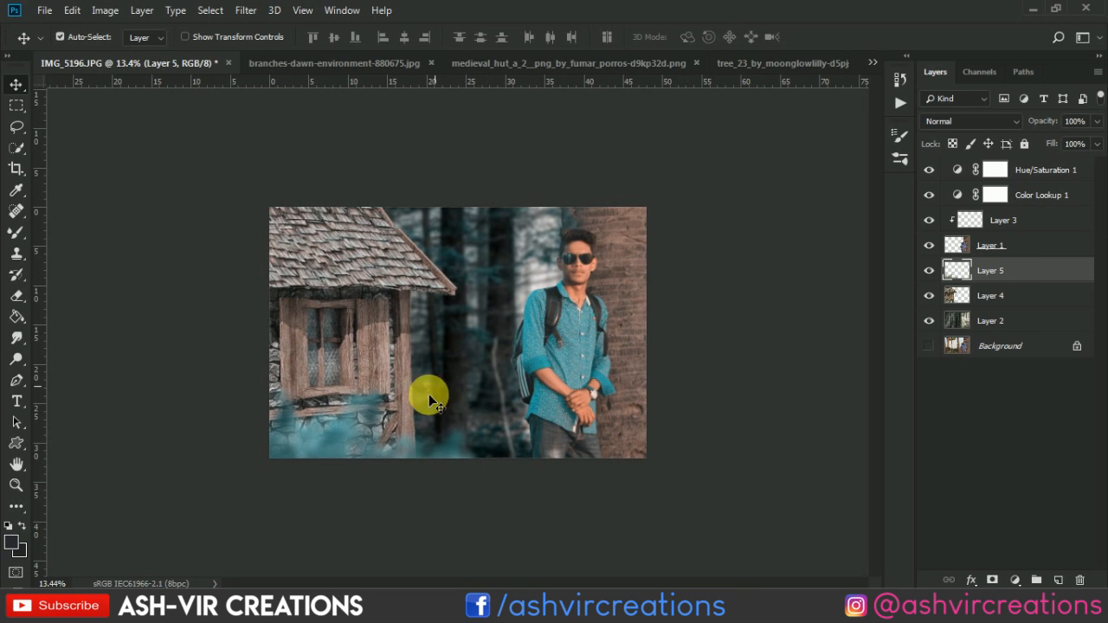
right_click(981, 259)
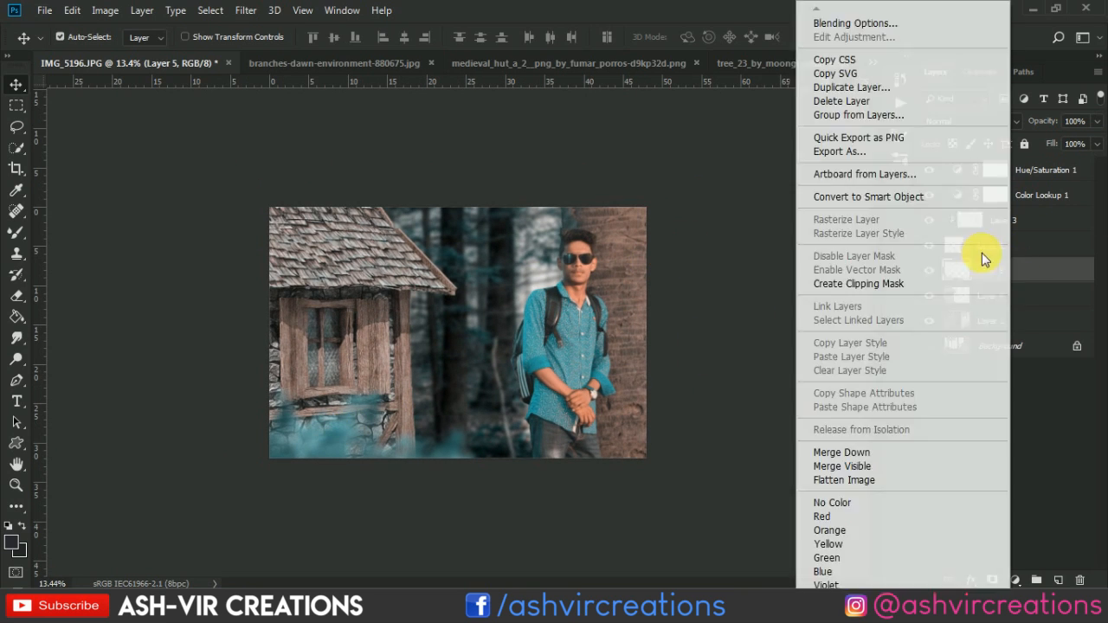
click(871, 87)
click(688, 156)
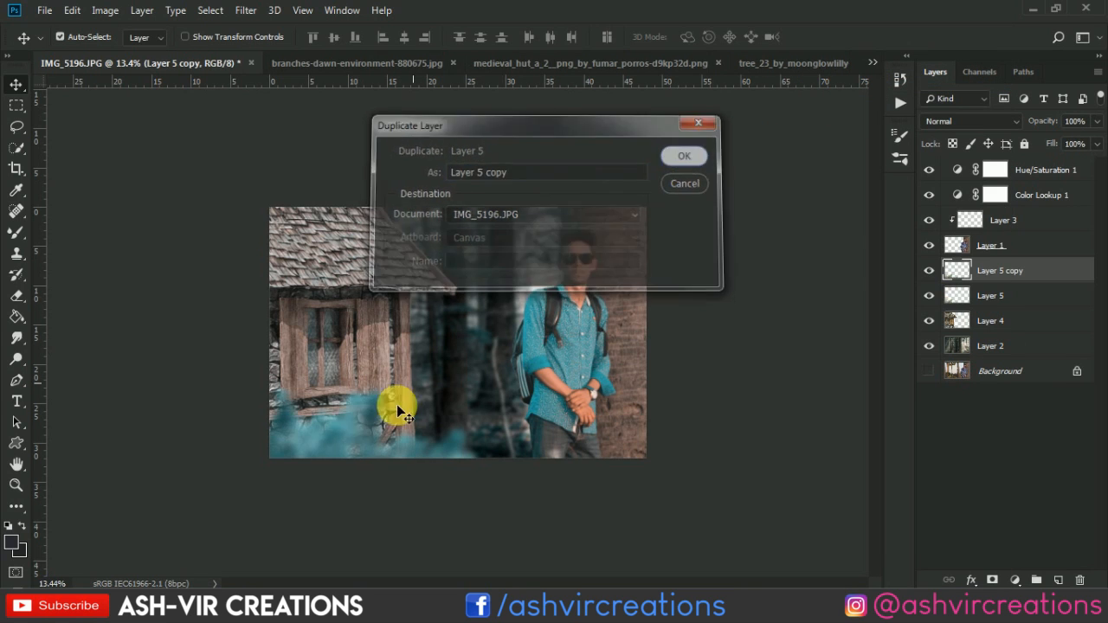
Move Layer 5 copy to the image's upper part, stack it above Layer 3 and rotate it to about -171.55°.
drag(397, 404, 505, 217)
drag(1088, 266, 1082, 217)
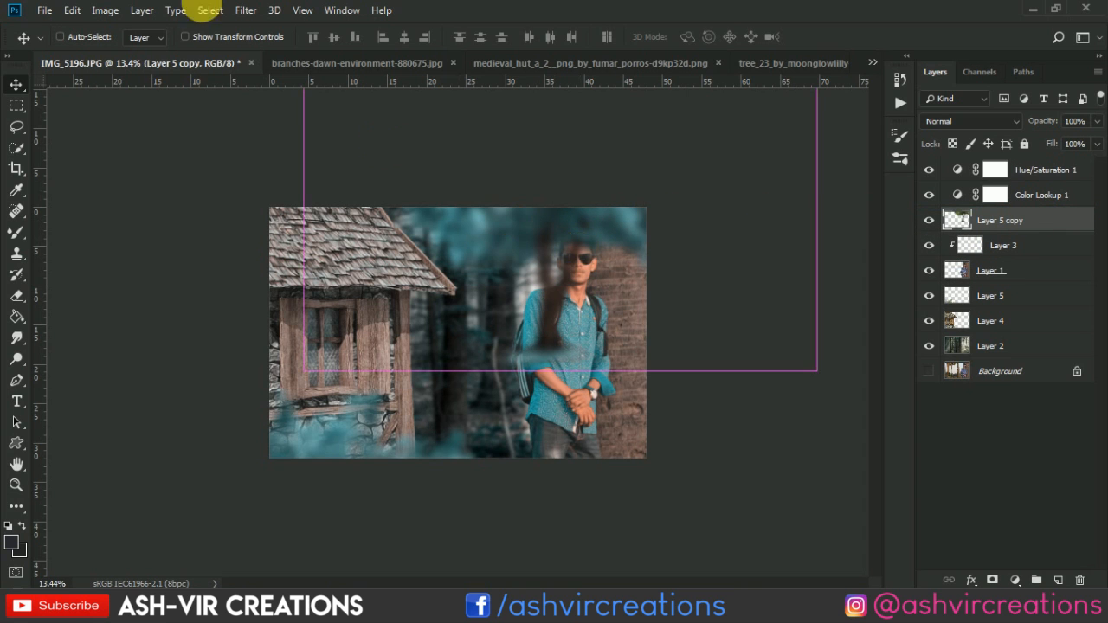
click(72, 10)
click(160, 352)
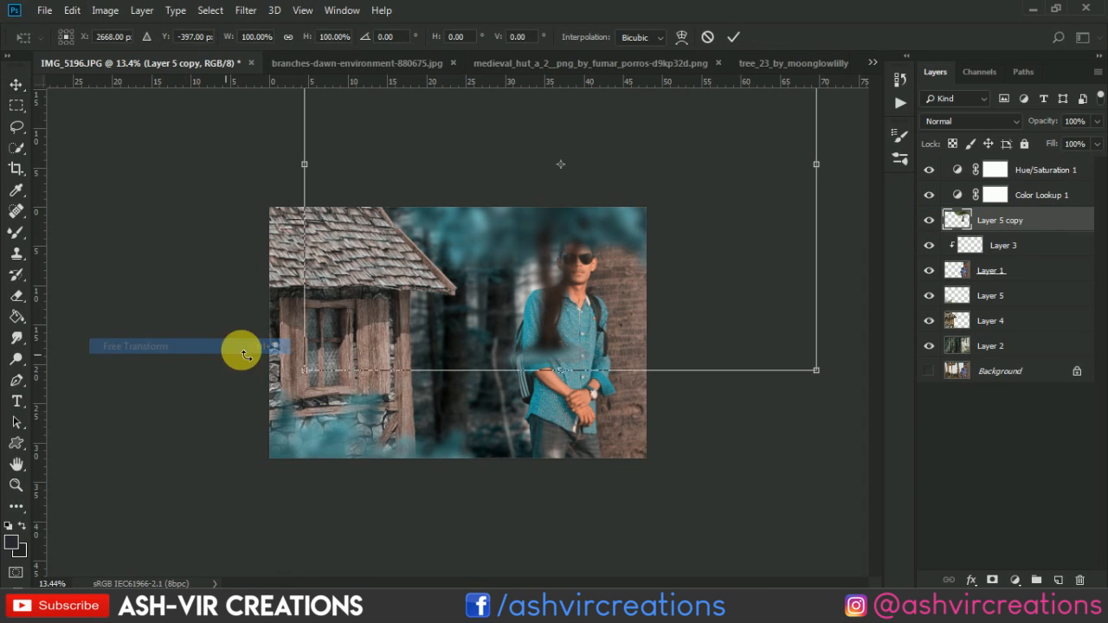
drag(238, 346, 853, 94)
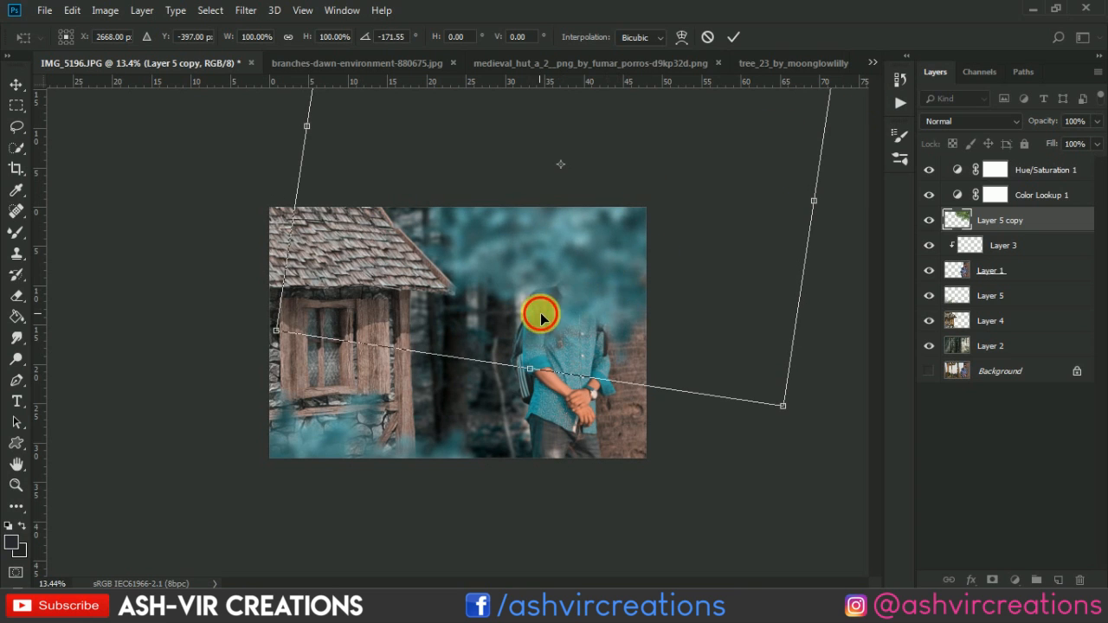
Arrange the rotated leaves and a second copy of them along the image's upper edge, over the roof and above the man's head.
drag(540, 316, 588, 216)
key(Return)
scroll(588, 216, up, 4)
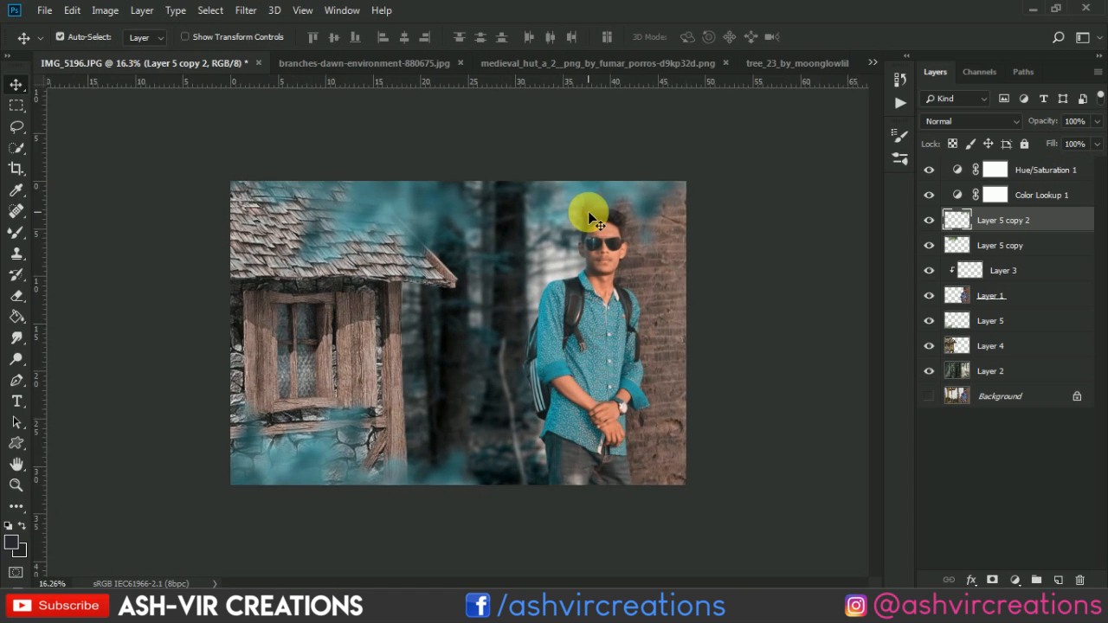
Add a Curves adjustment layer above Hue/Saturation 1 and shift the red channel's black point slightly inward along the input axis.
click(1039, 179)
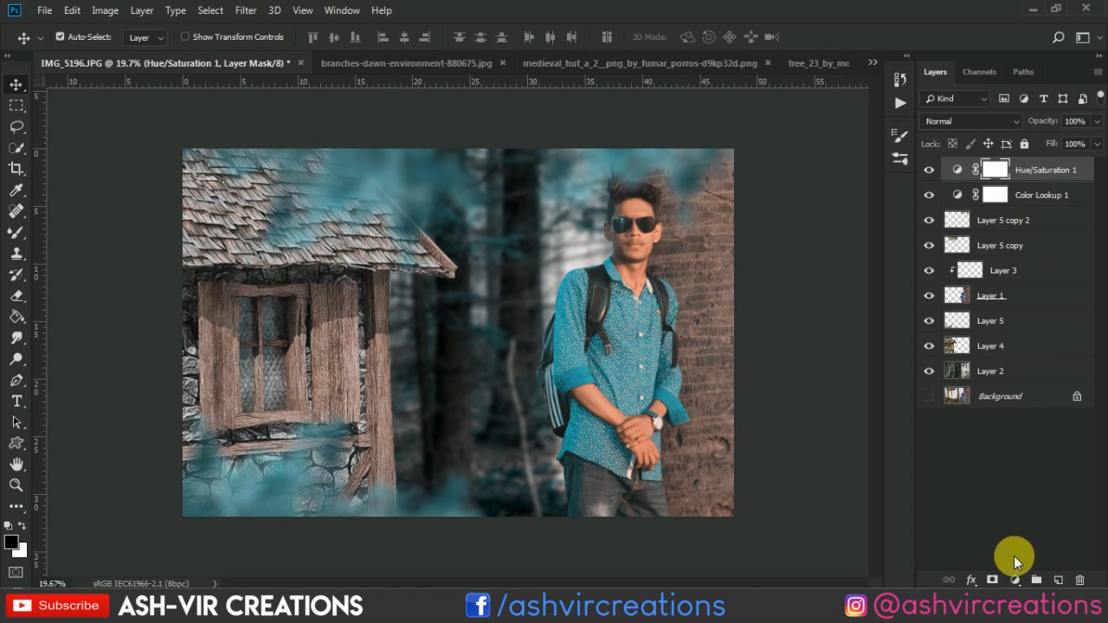
click(1016, 580)
click(1024, 370)
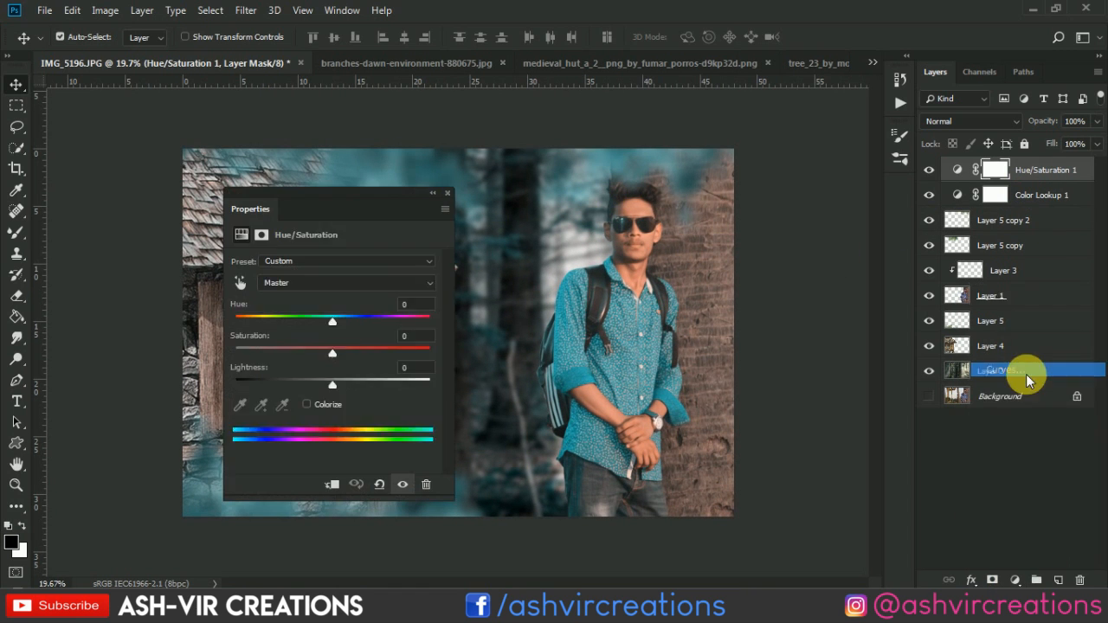
click(301, 282)
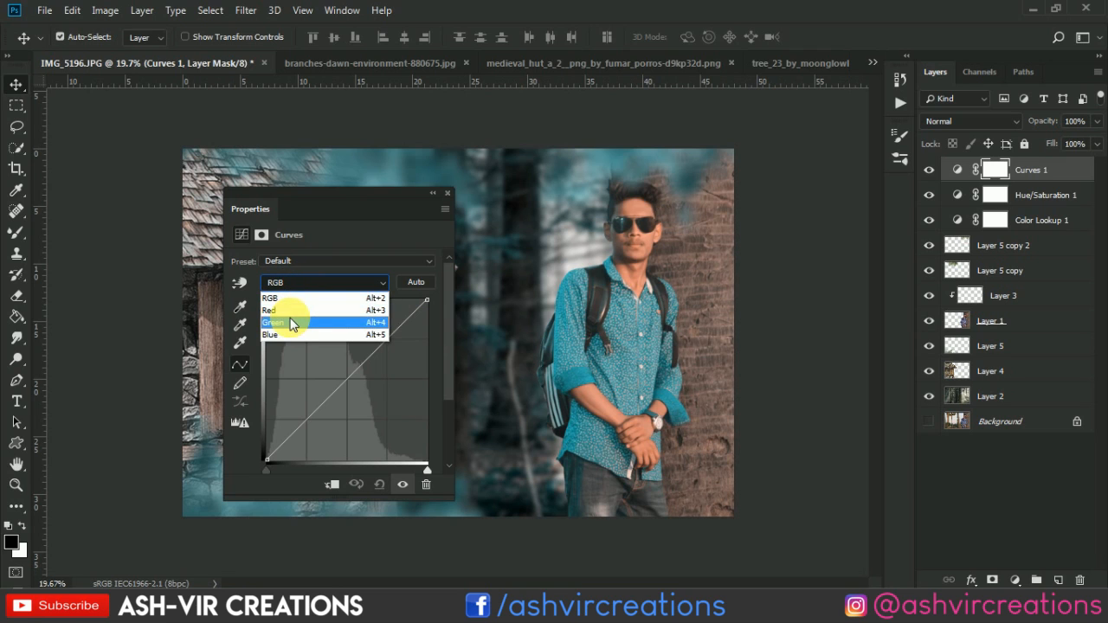
click(289, 313)
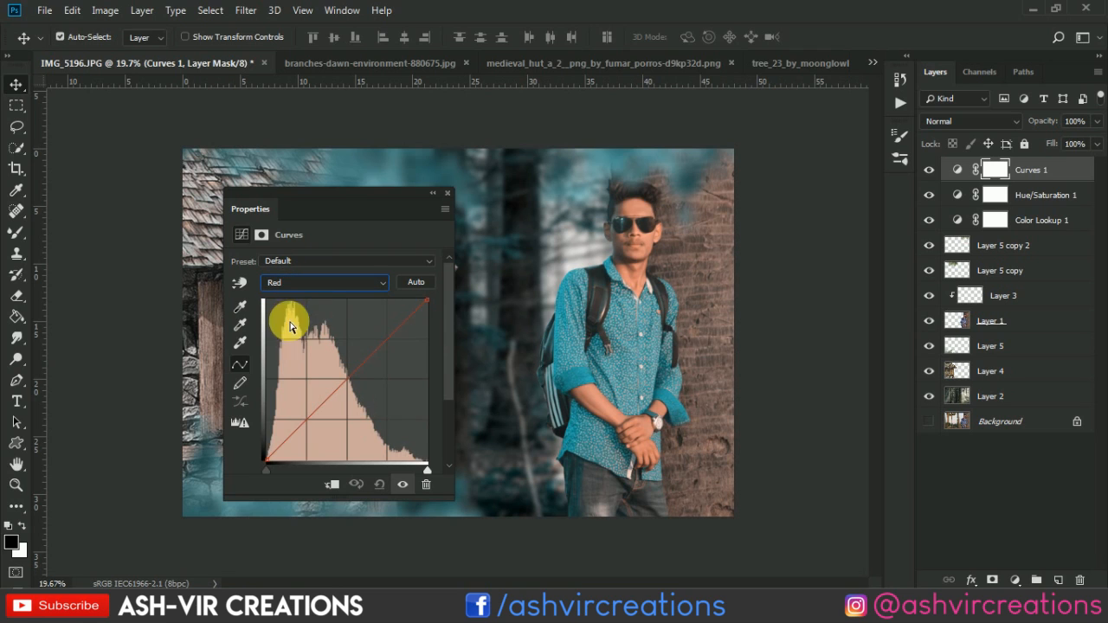
click(269, 460)
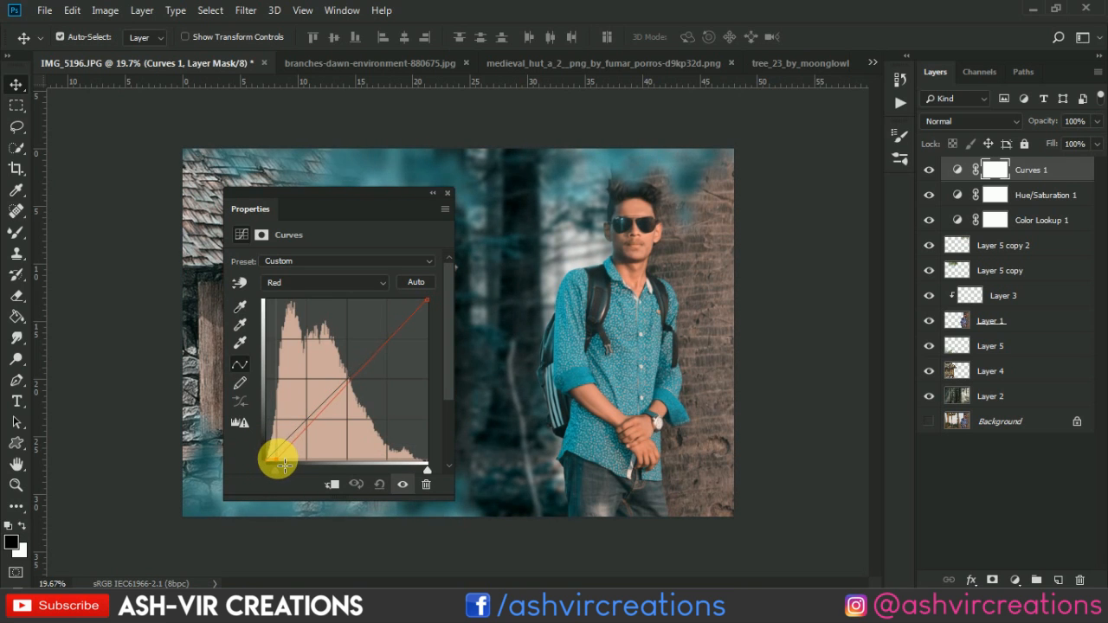
drag(293, 464, 275, 457)
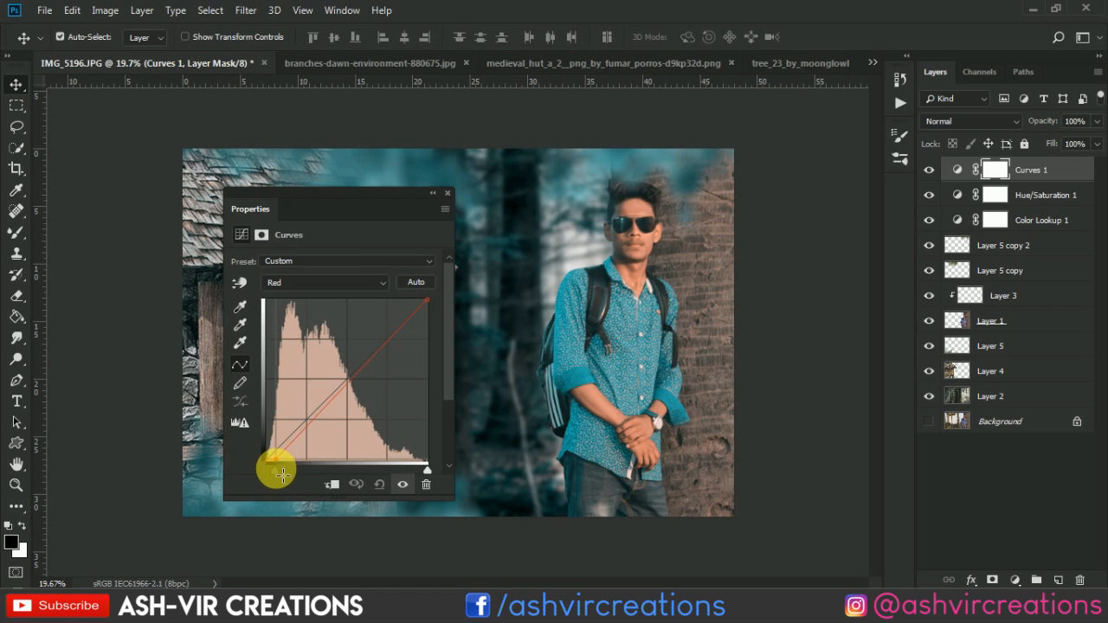
Raise the black point and lower the white point of the blue channel in Curves 1.
click(313, 285)
click(303, 329)
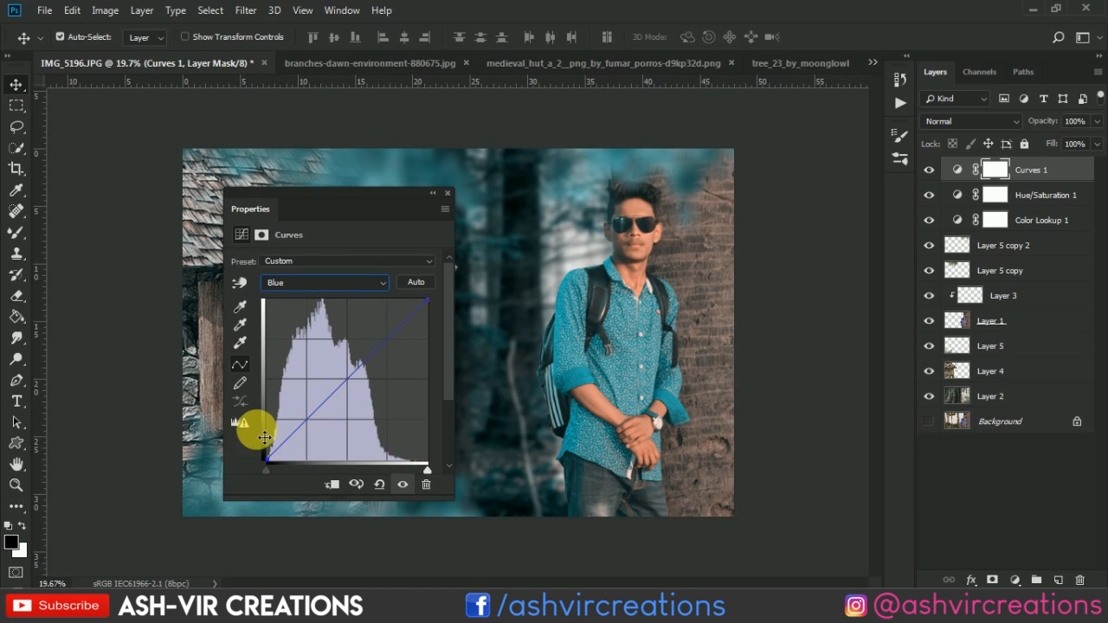
drag(271, 451, 268, 456)
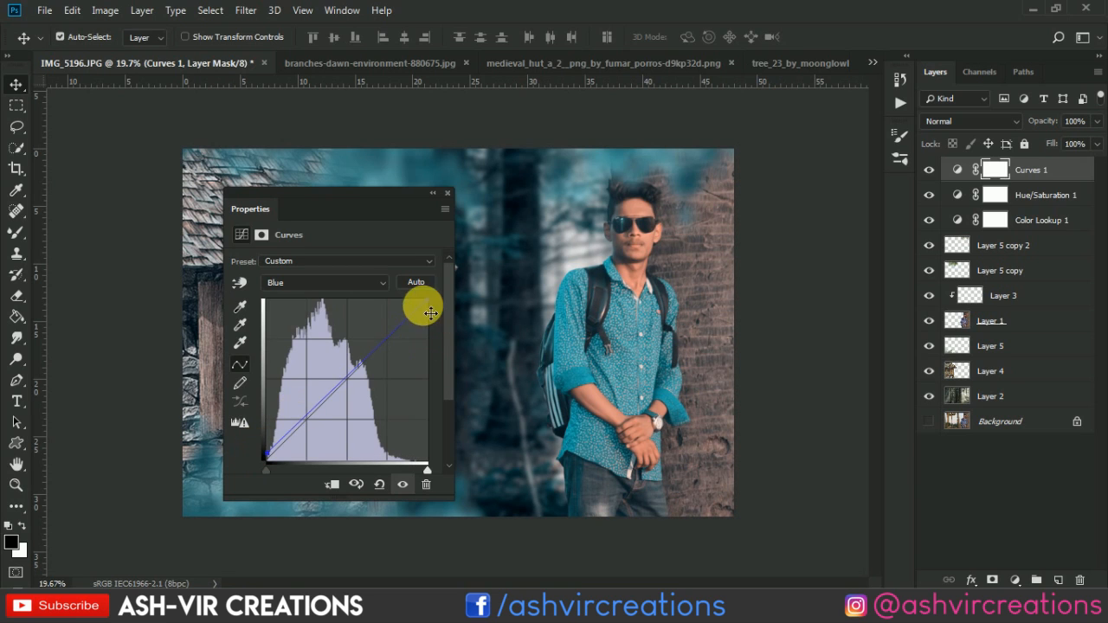
drag(423, 301, 443, 312)
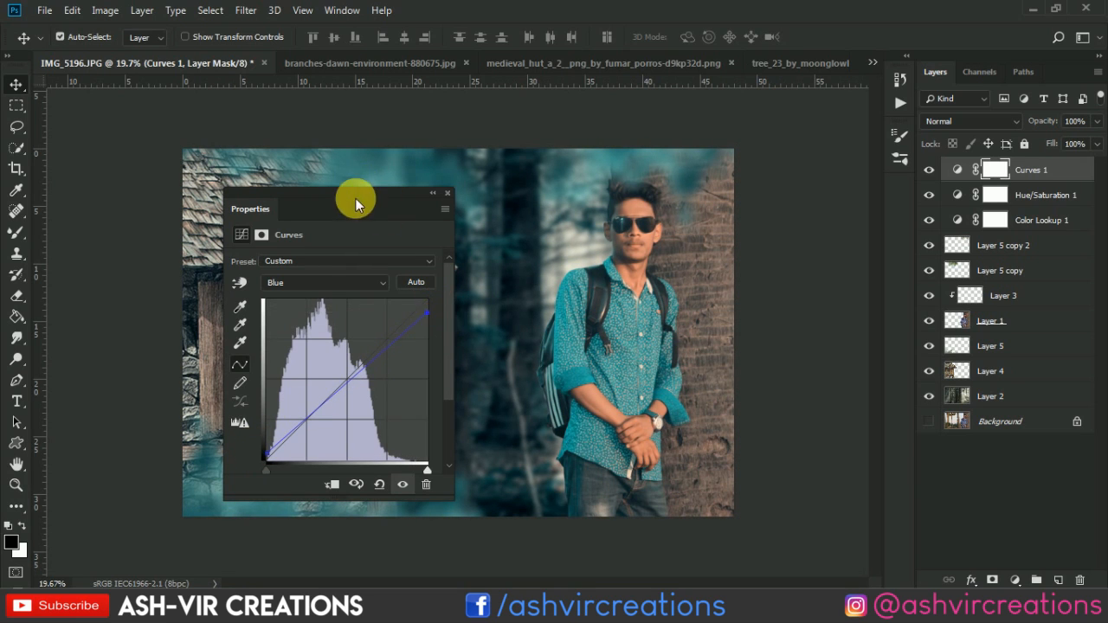
Review the red curve in Curves 1 and readjust the blue channel's white point slightly upward.
drag(356, 199, 620, 298)
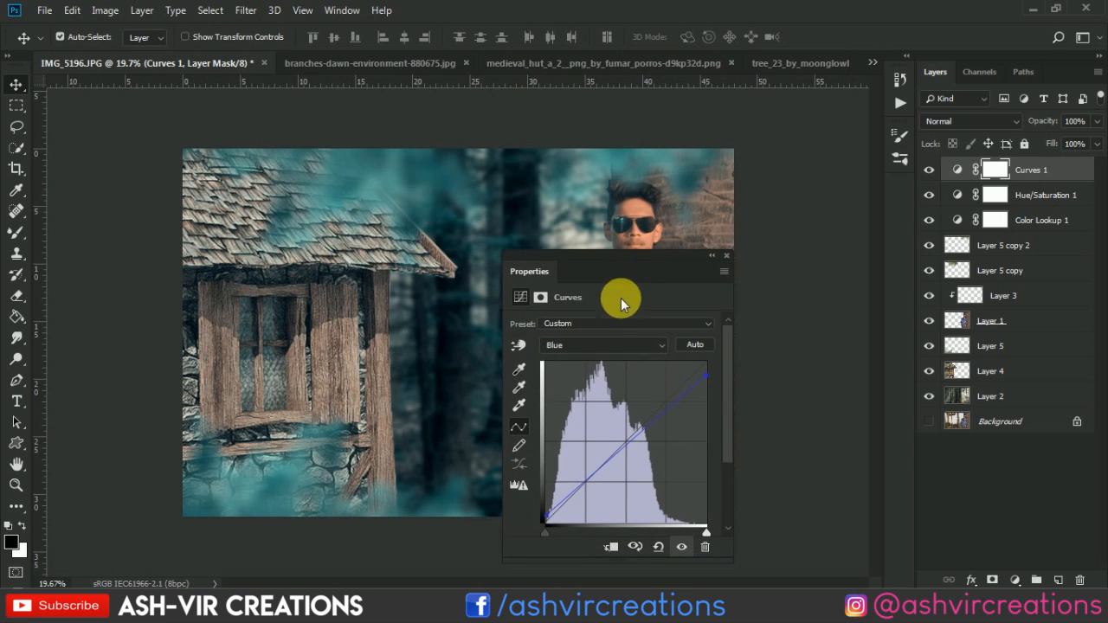
click(568, 349)
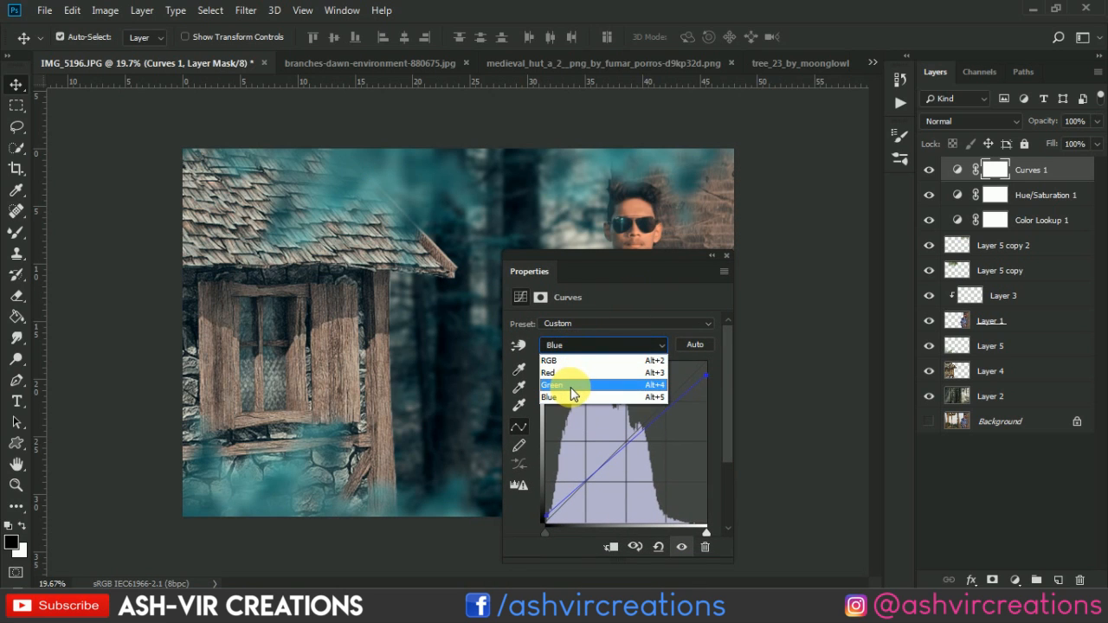
click(564, 372)
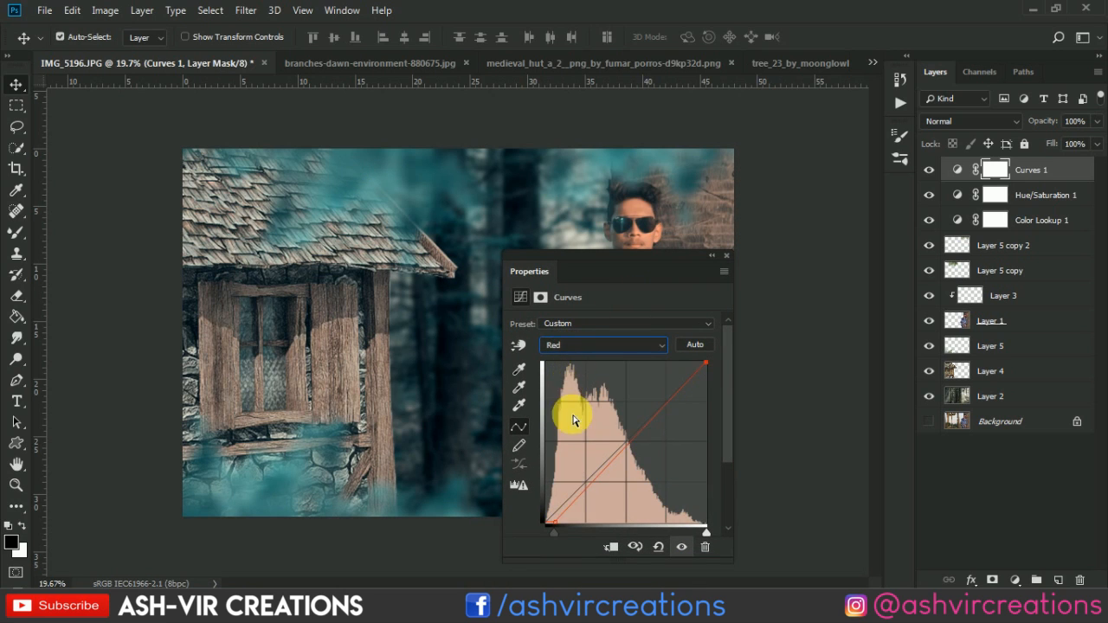
click(637, 350)
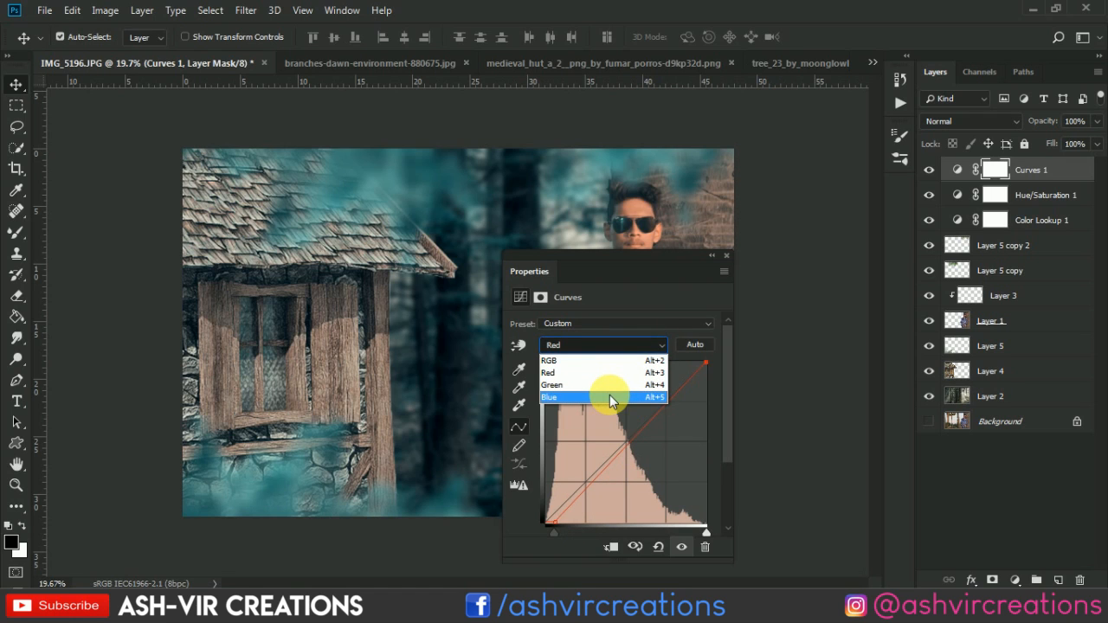
click(609, 397)
mouse_move(707, 362)
mouse_down()
mouse_move(711, 385)
mouse_move(708, 372)
mouse_up()
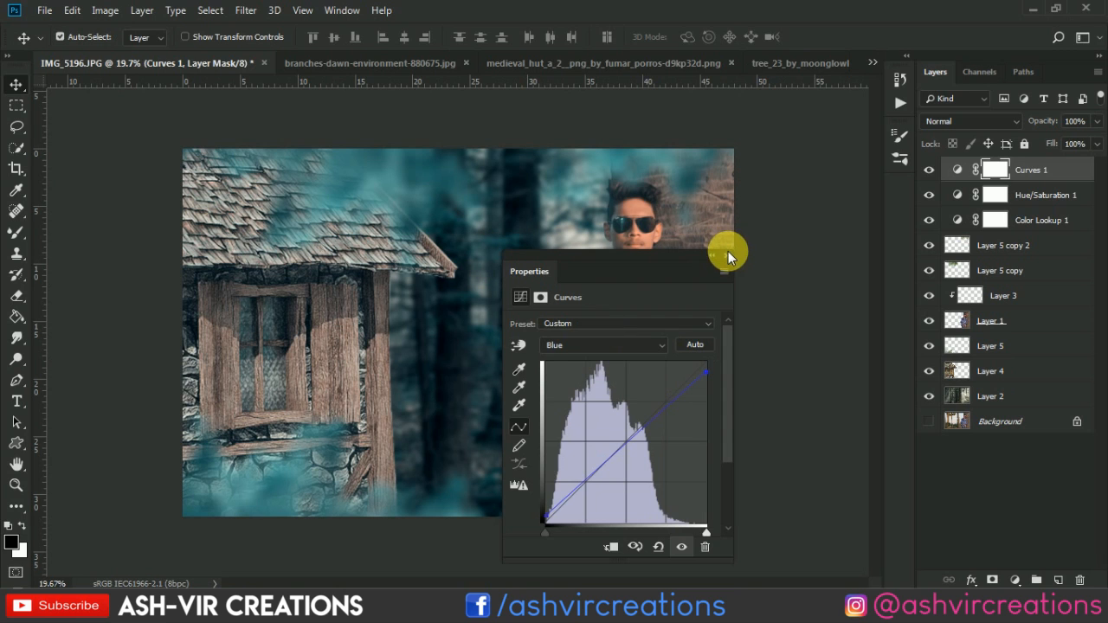
click(728, 254)
Add a Color Lookup adjustment layer above Curves 1 and try the DropBlues.3DL LUT.
click(1015, 580)
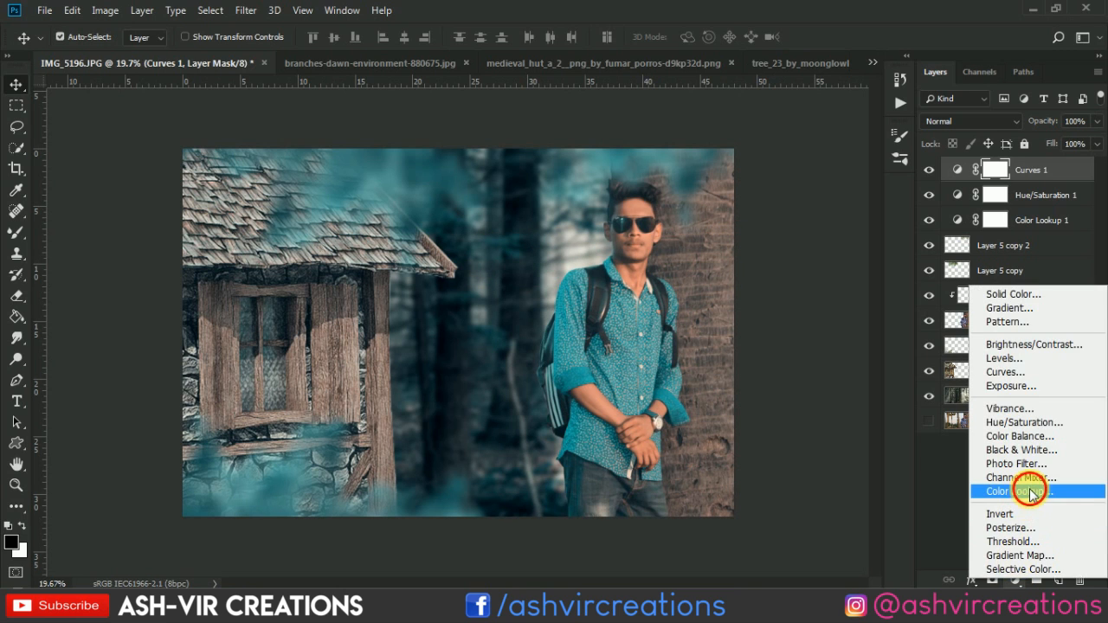
click(1024, 490)
click(600, 336)
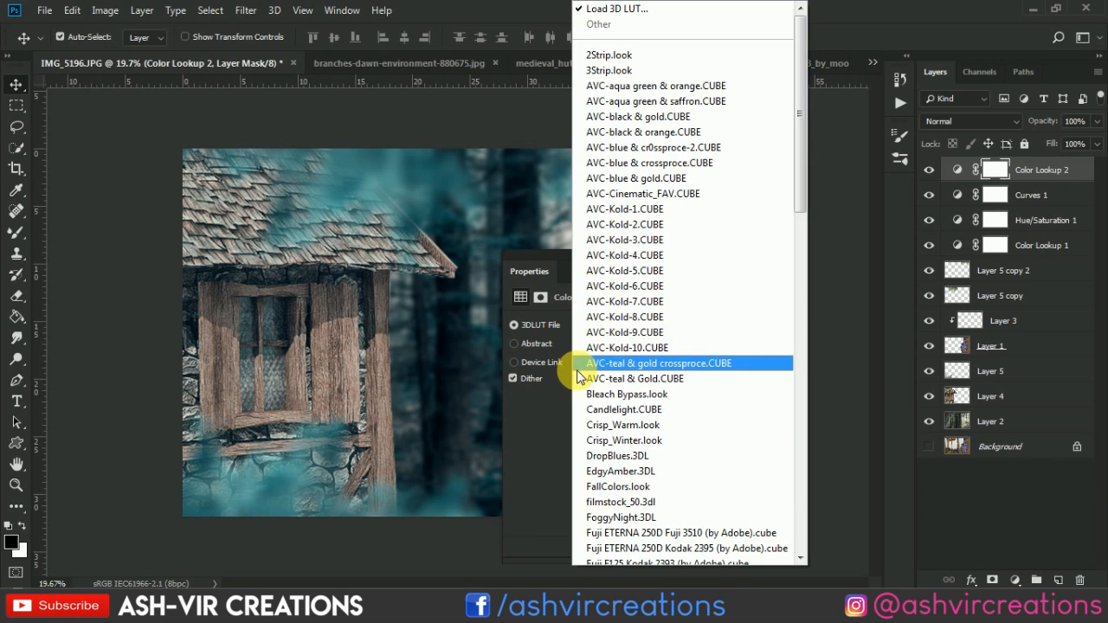
click(654, 455)
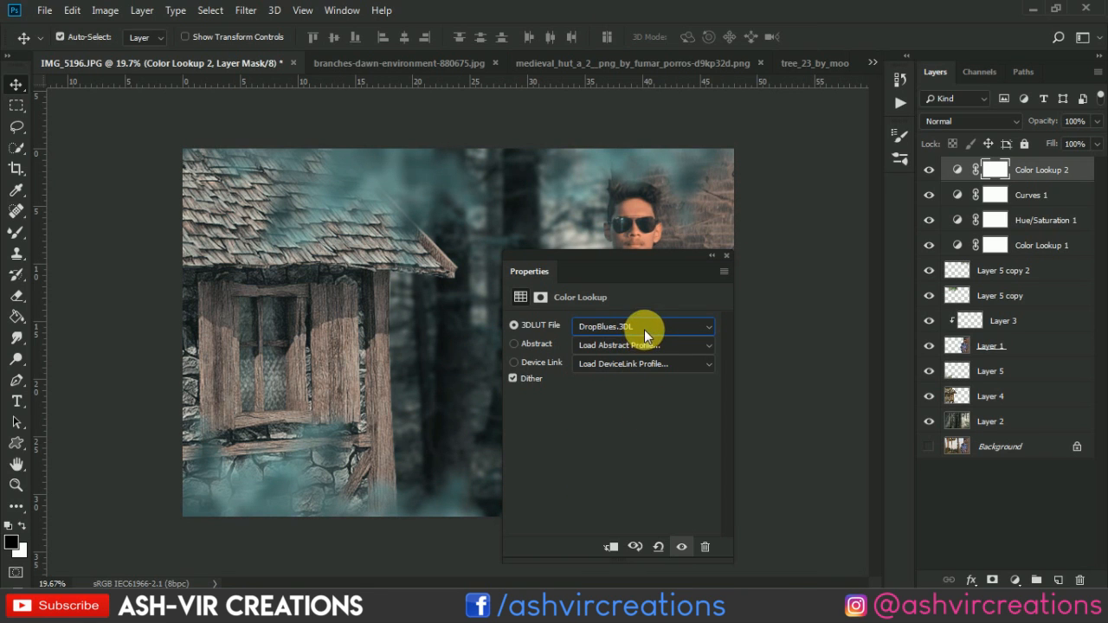
Try the za-FC_Bluemaroon.CUBE and za-FC-RedVania.CUBE LUTs on Color Lookup 2.
click(644, 330)
click(651, 364)
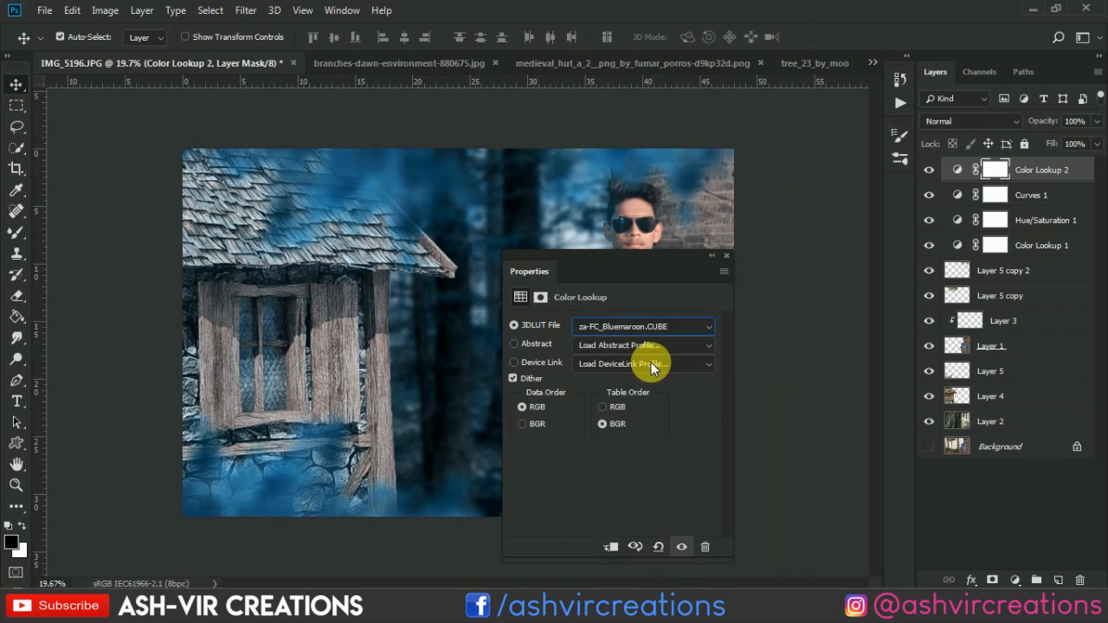
click(662, 331)
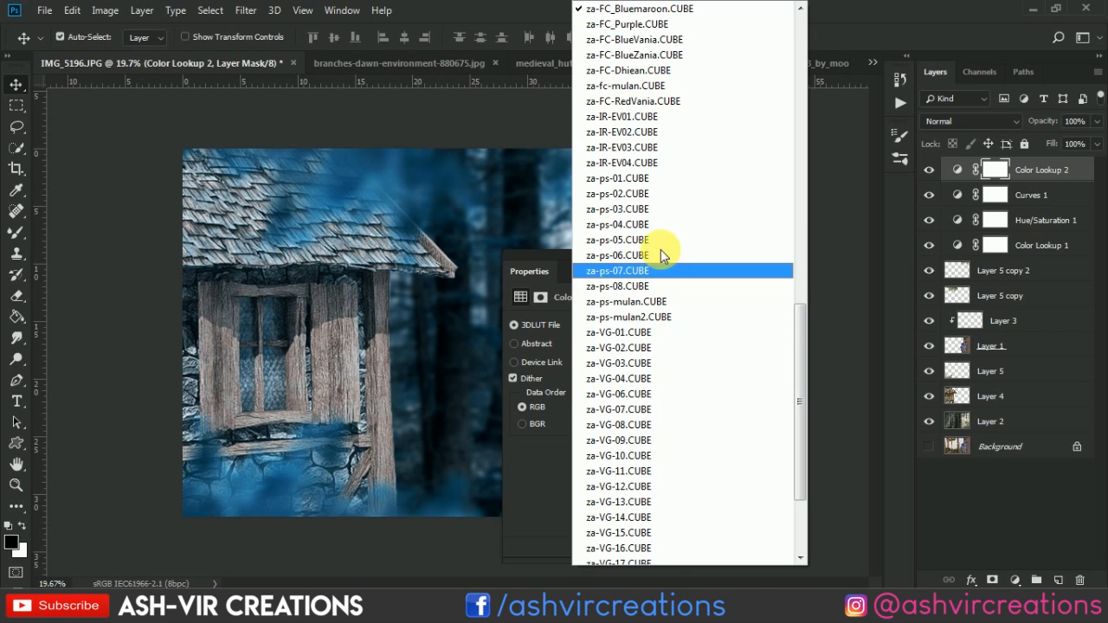
click(649, 101)
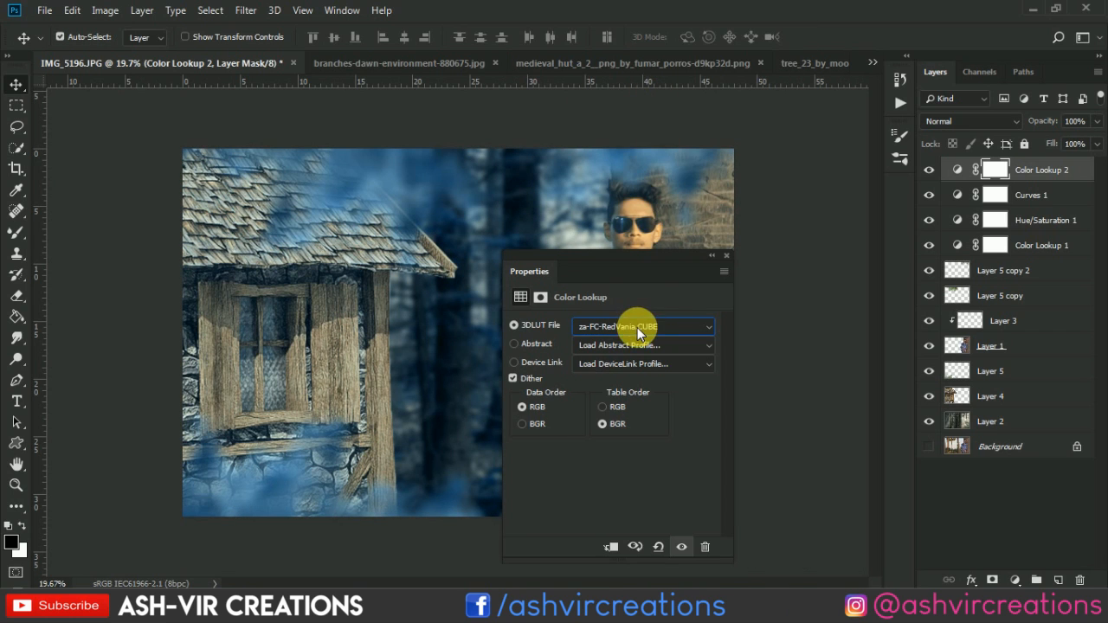
Apply the HorrorBlue.3DL LUT to Color Lookup 2.
click(637, 327)
scroll(636, 113, up, 1)
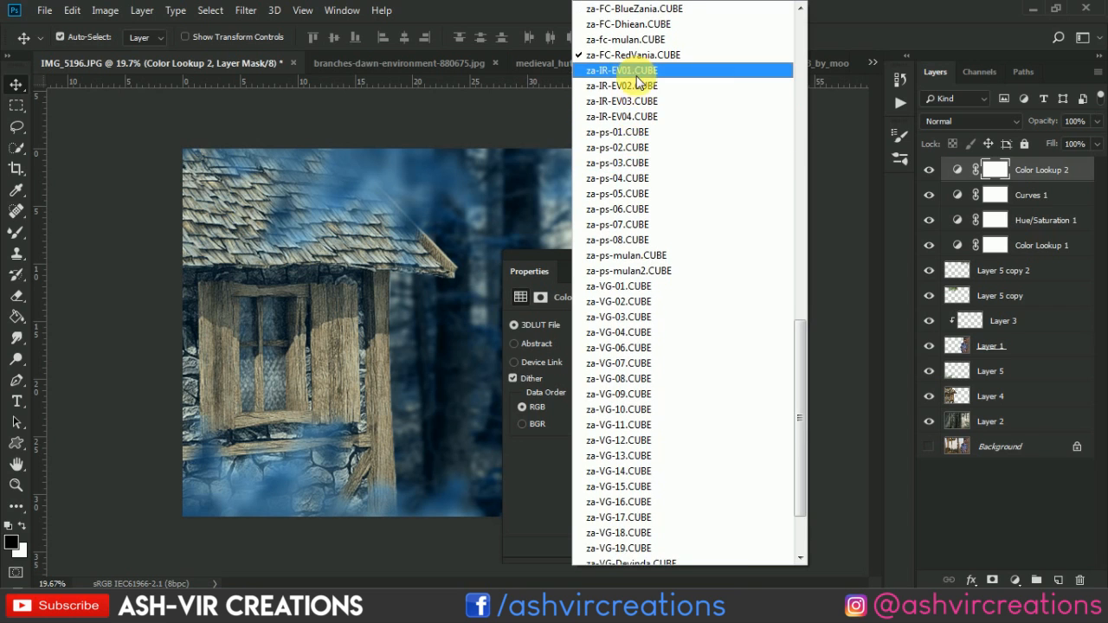
scroll(638, 82, up, 5)
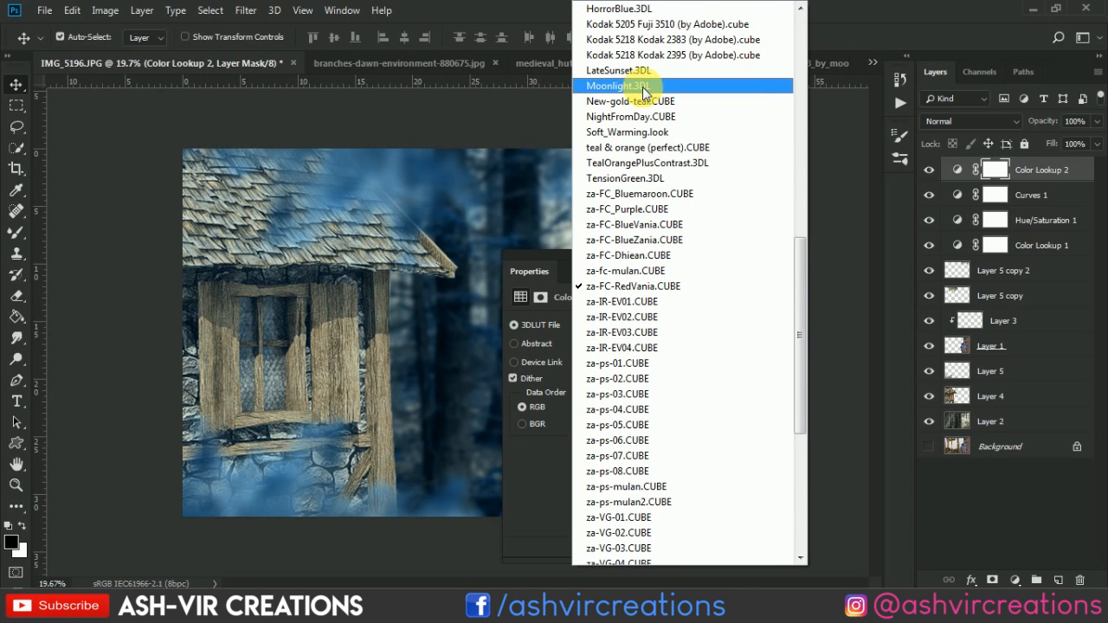
scroll(641, 104, up, 2)
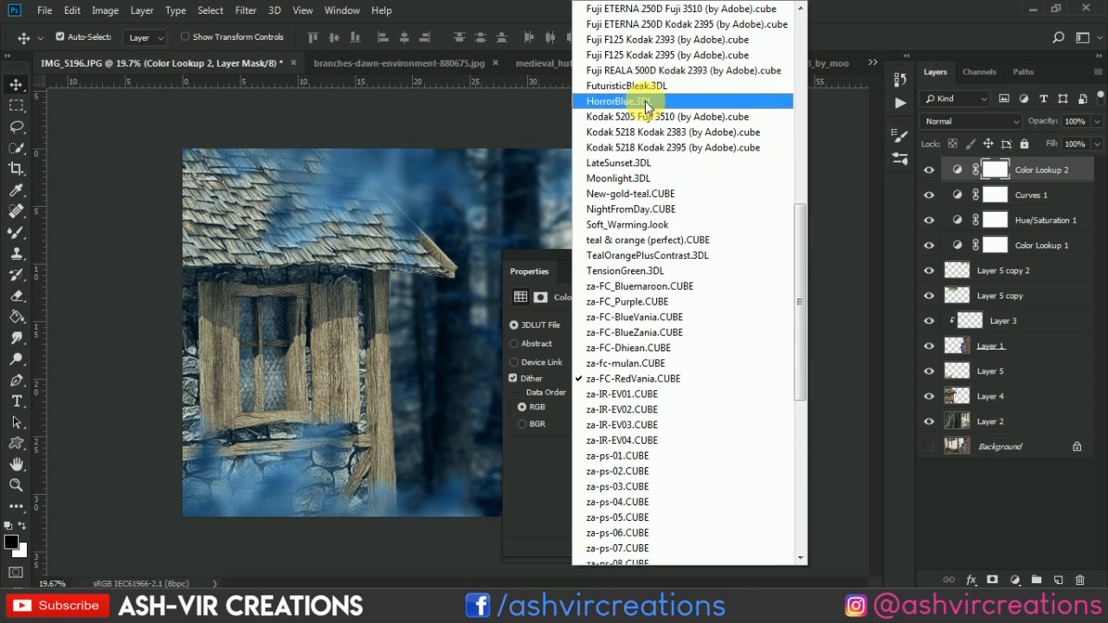
click(646, 104)
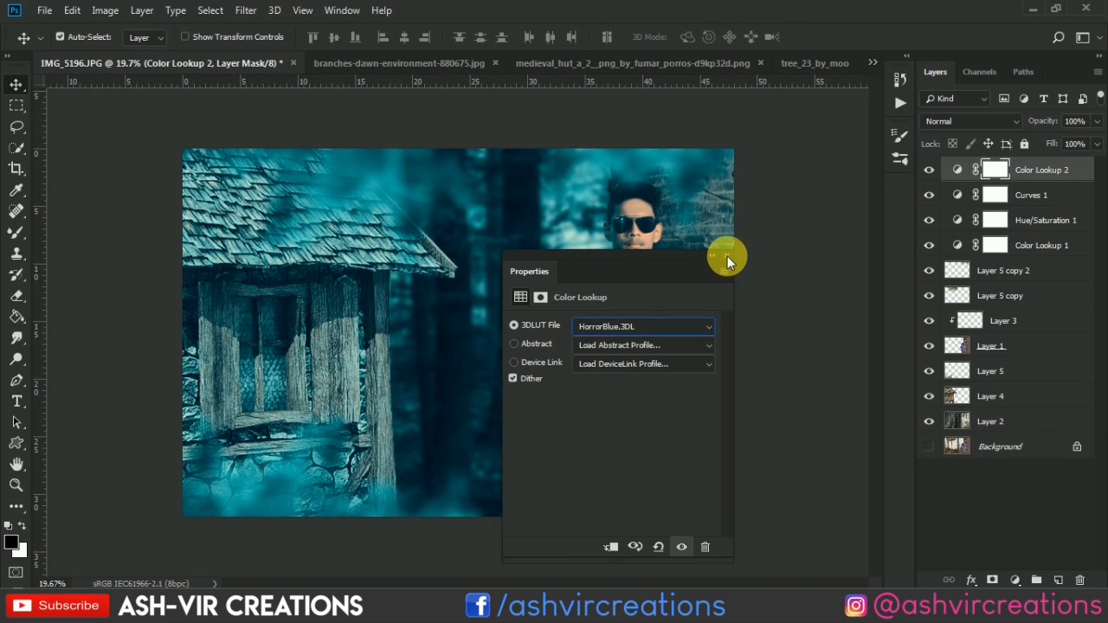
click(727, 256)
Lower Color Lookup 2's opacity to 27% and compare the image with and without the layer.
click(934, 171)
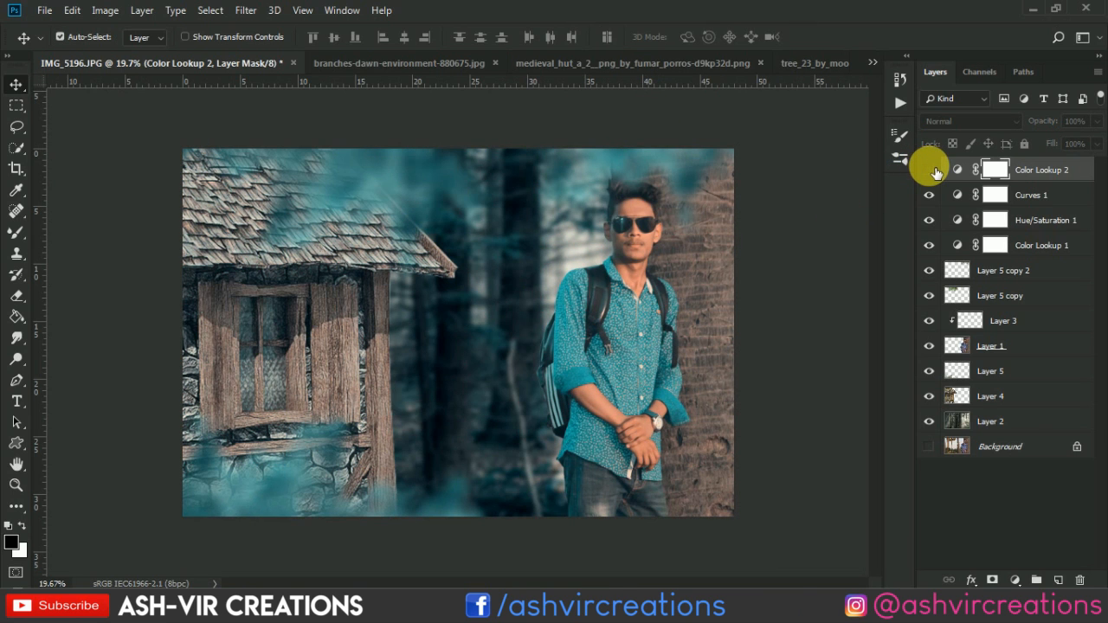
click(932, 170)
drag(1021, 124, 927, 129)
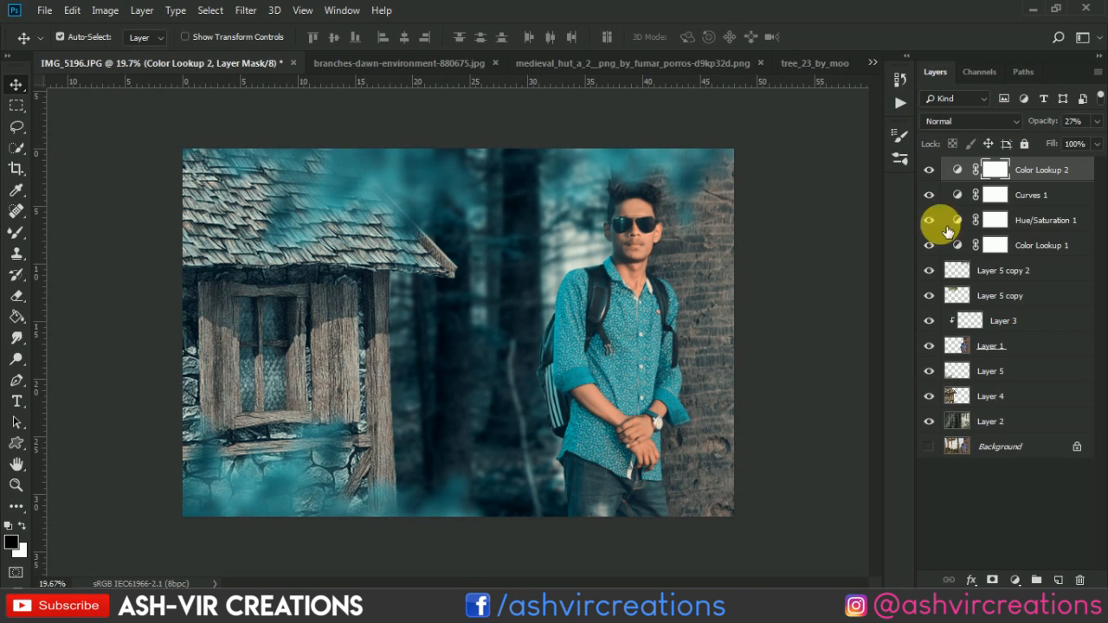
click(929, 170)
click(929, 170)
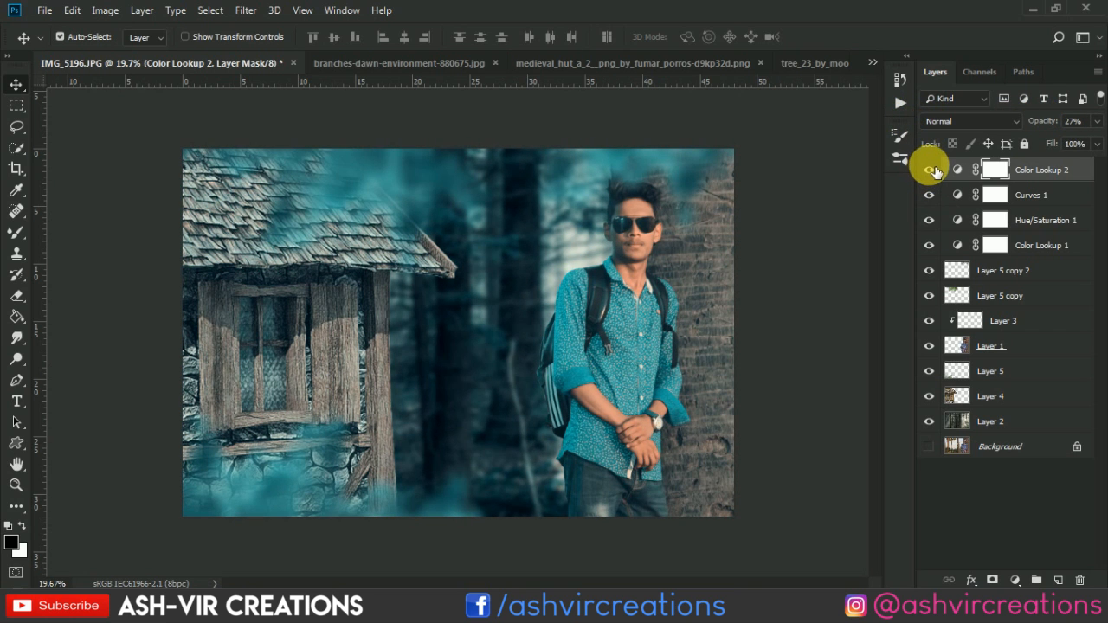
click(930, 170)
click(931, 170)
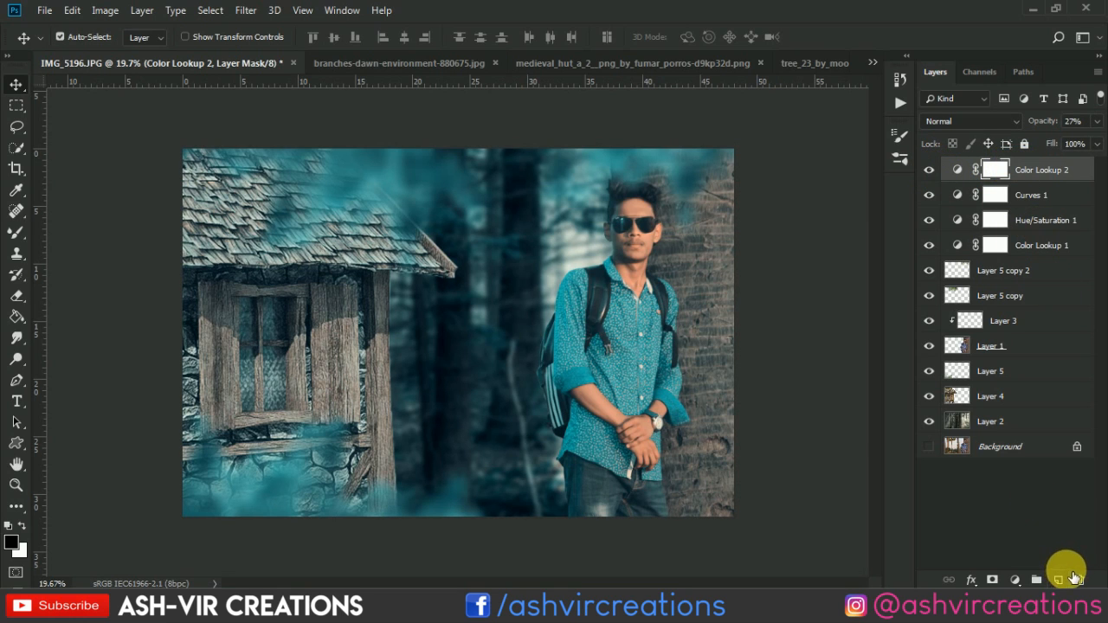
Add an empty layer directly above Layer 3 and set up the Brush tool with white as the foreground colour.
click(1054, 317)
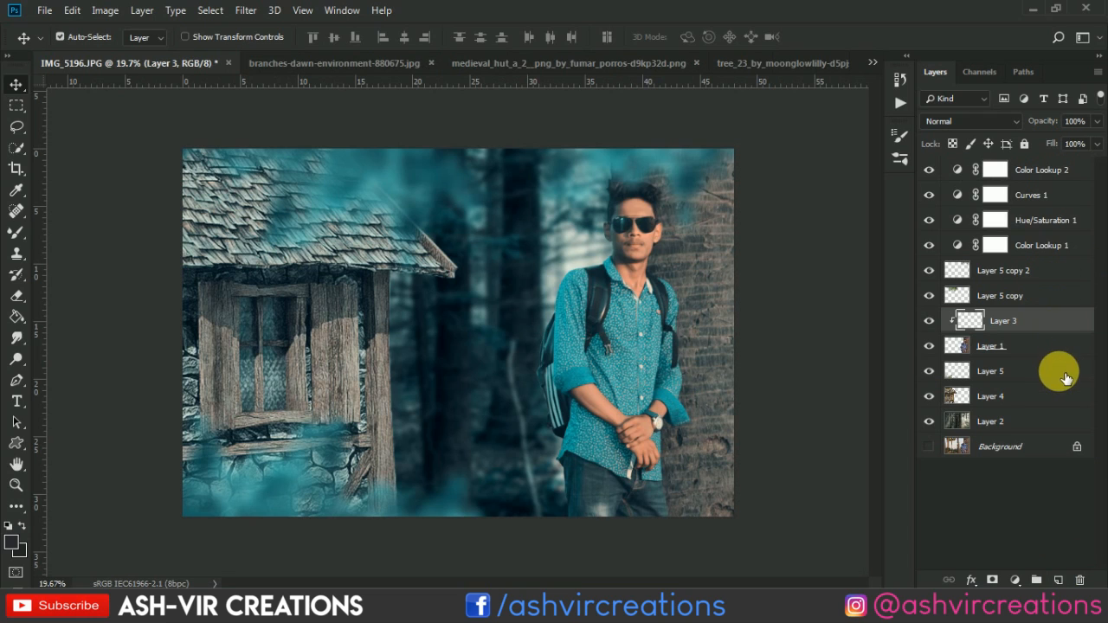
click(1057, 580)
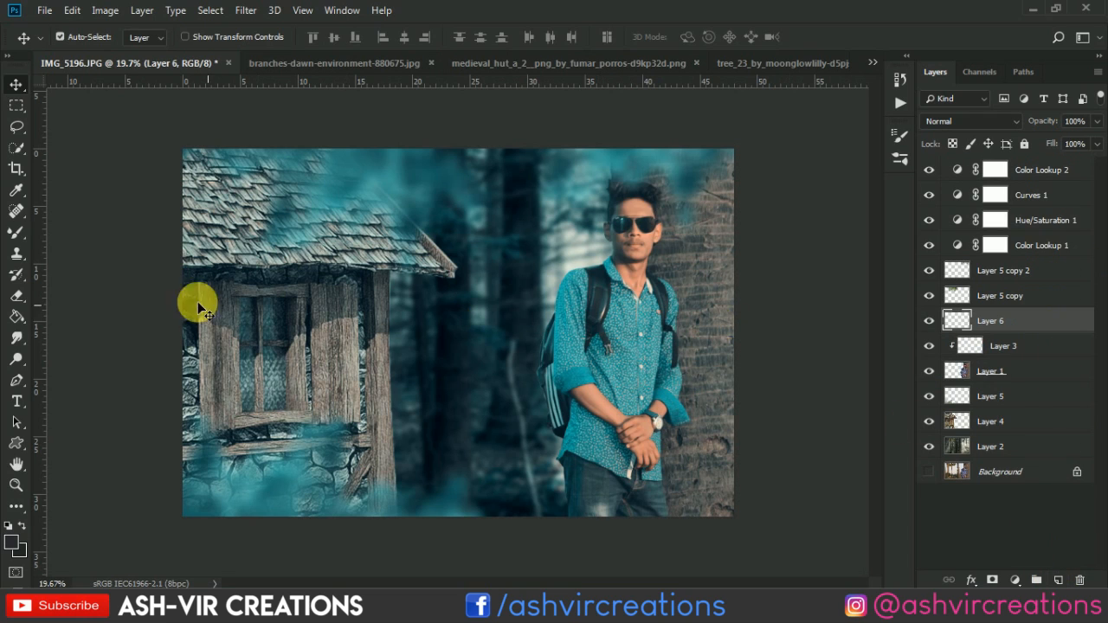
click(16, 232)
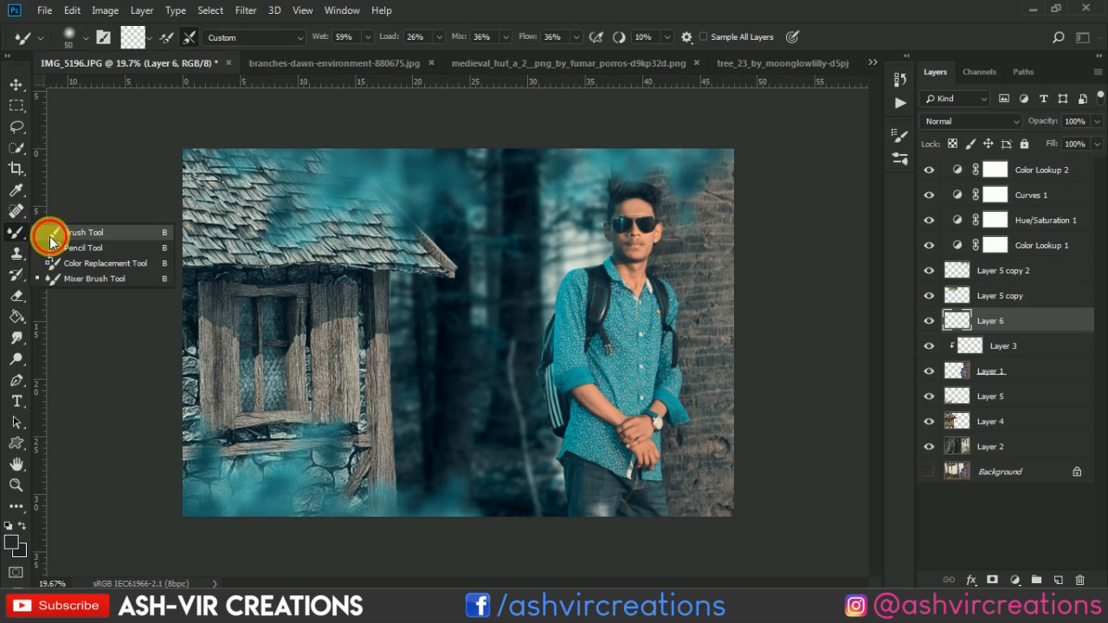
click(48, 232)
click(11, 545)
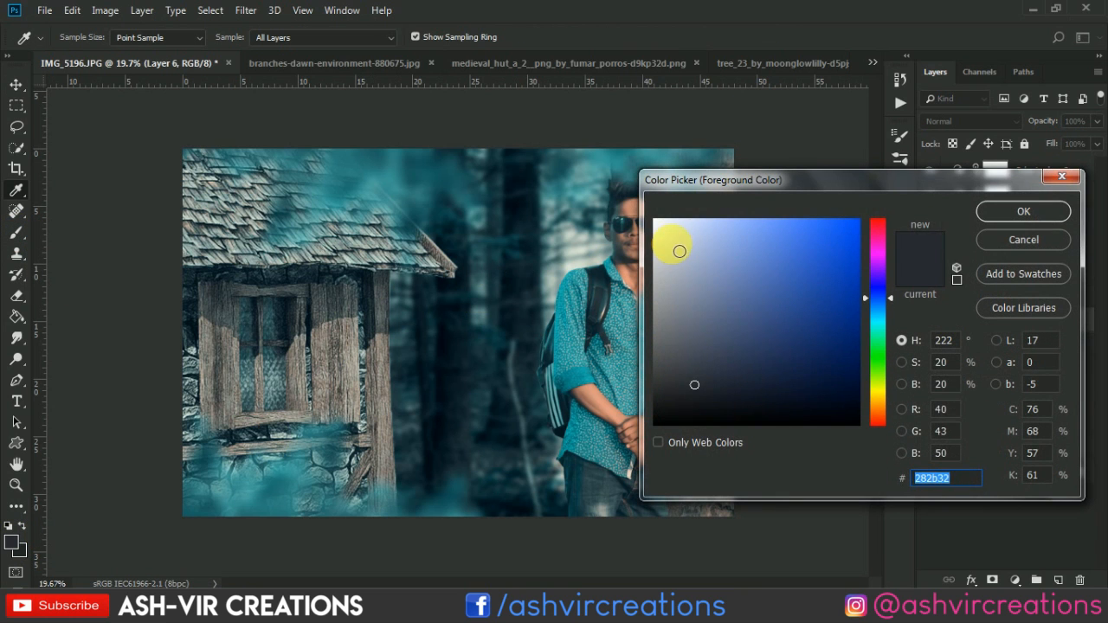
click(656, 221)
click(993, 211)
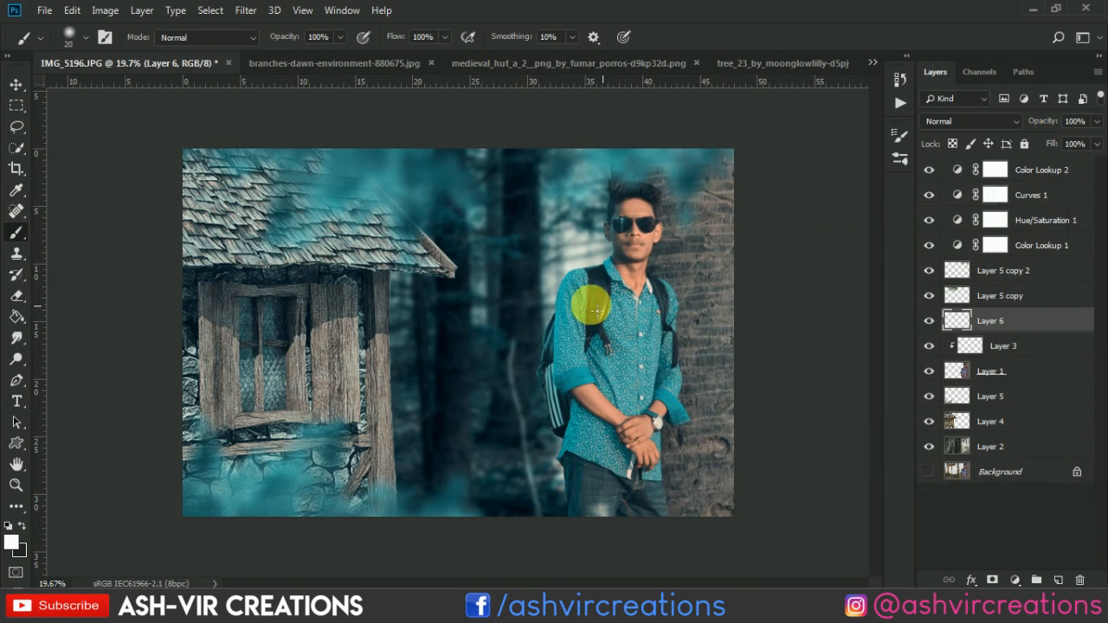
Enlarge the Soft Round brush and paint a single white spot on the new layer between the hut and the man.
right_click(504, 294)
click(659, 330)
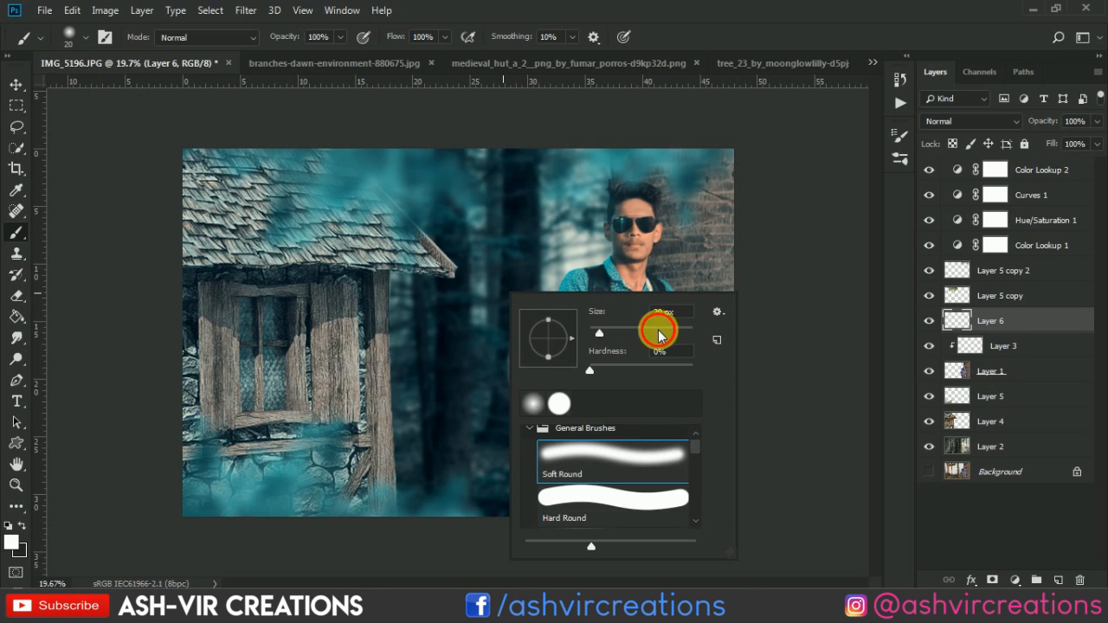
click(482, 283)
key(v)
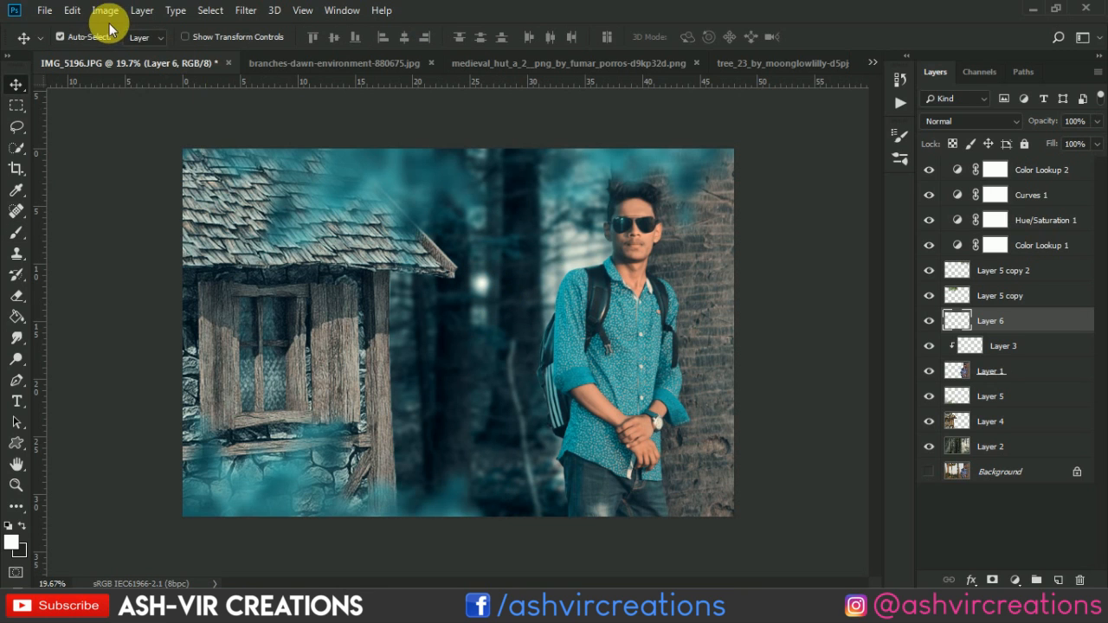
Scale the white spot up into a large soft glow centred on the photo's upper-right corner with Free Transform.
click(72, 9)
click(140, 346)
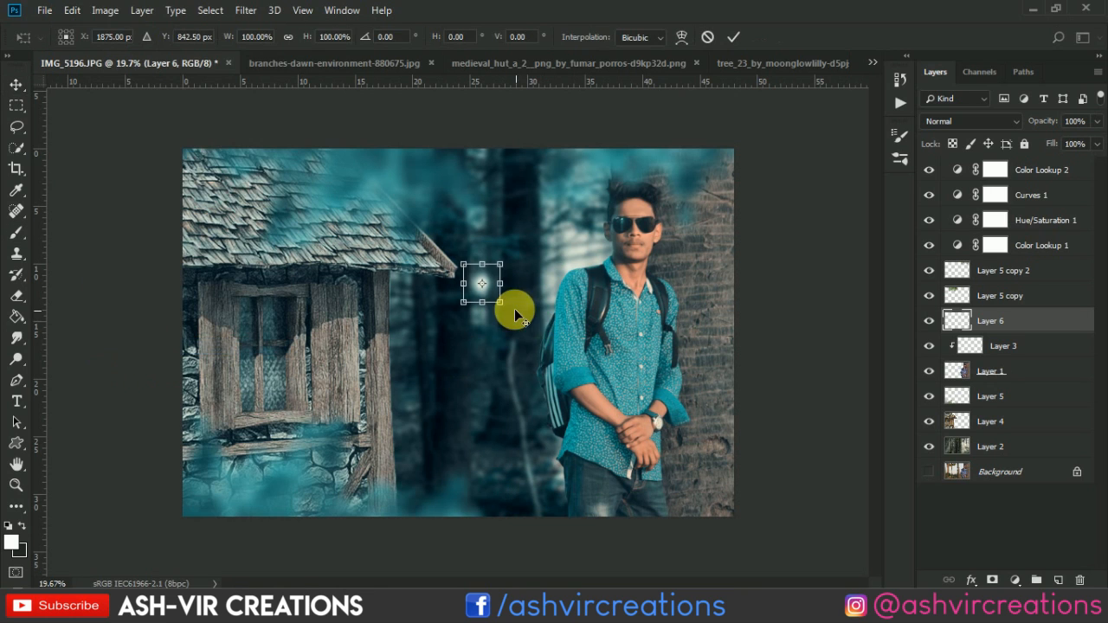
drag(508, 304, 911, 246)
drag(764, 241, 743, 271)
key(Return)
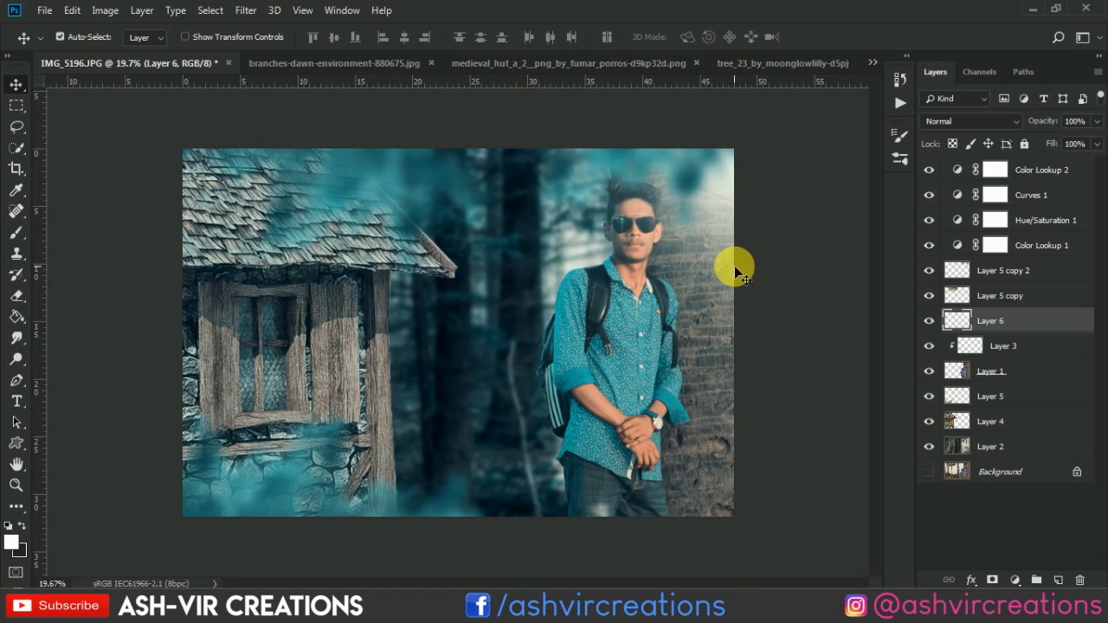
key(ctrl+minus)
scroll(734, 273, up, 1)
key(ctrl+t)
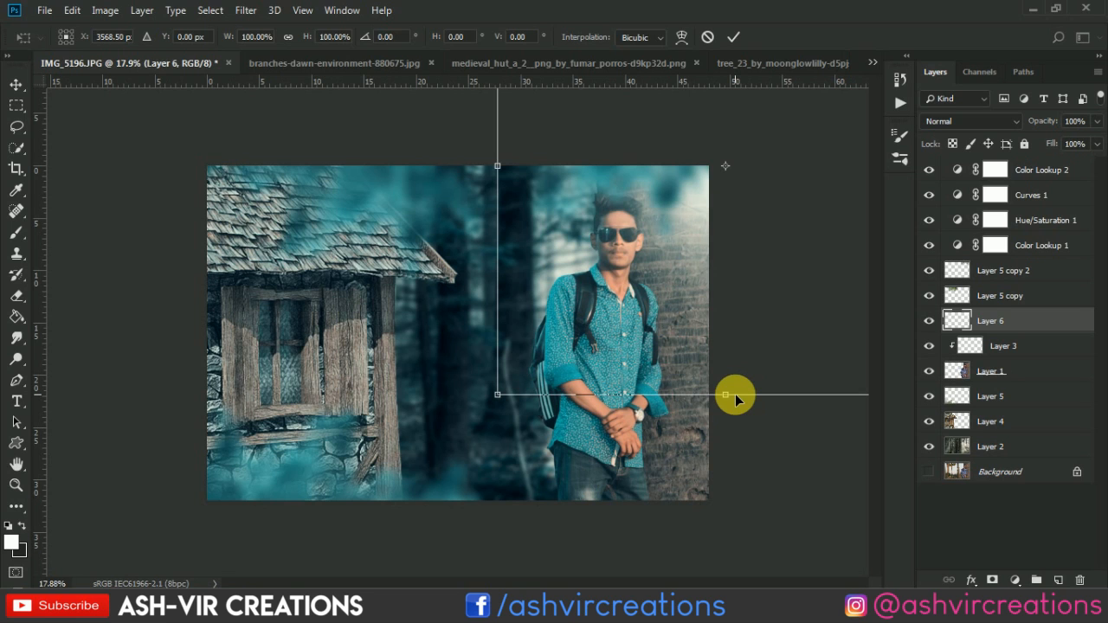
double_click(646, 260)
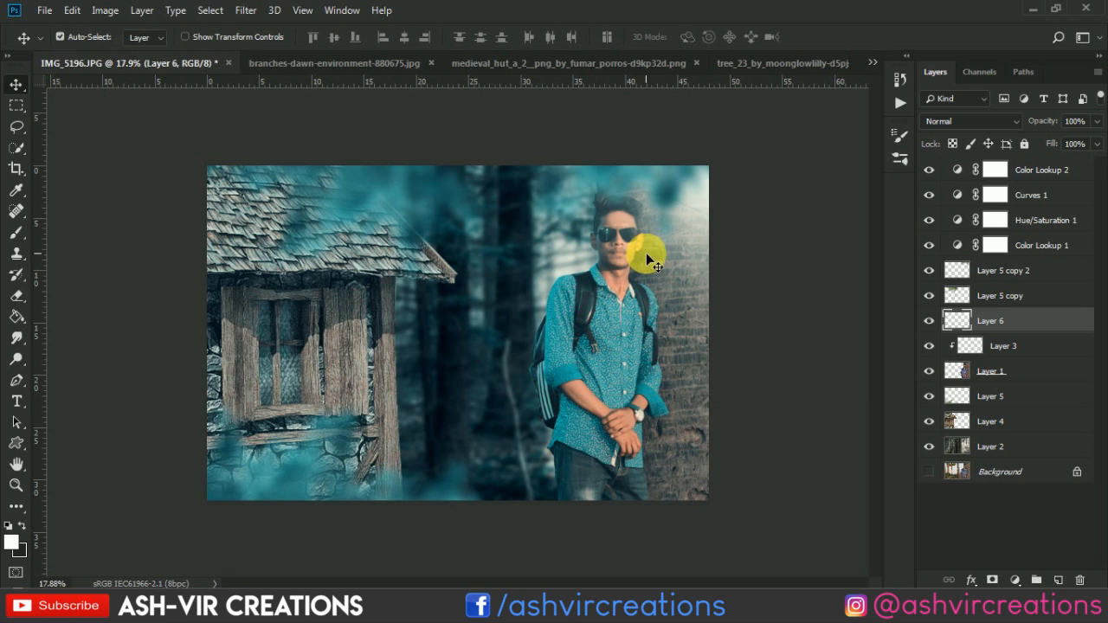
key(ctrl+plus)
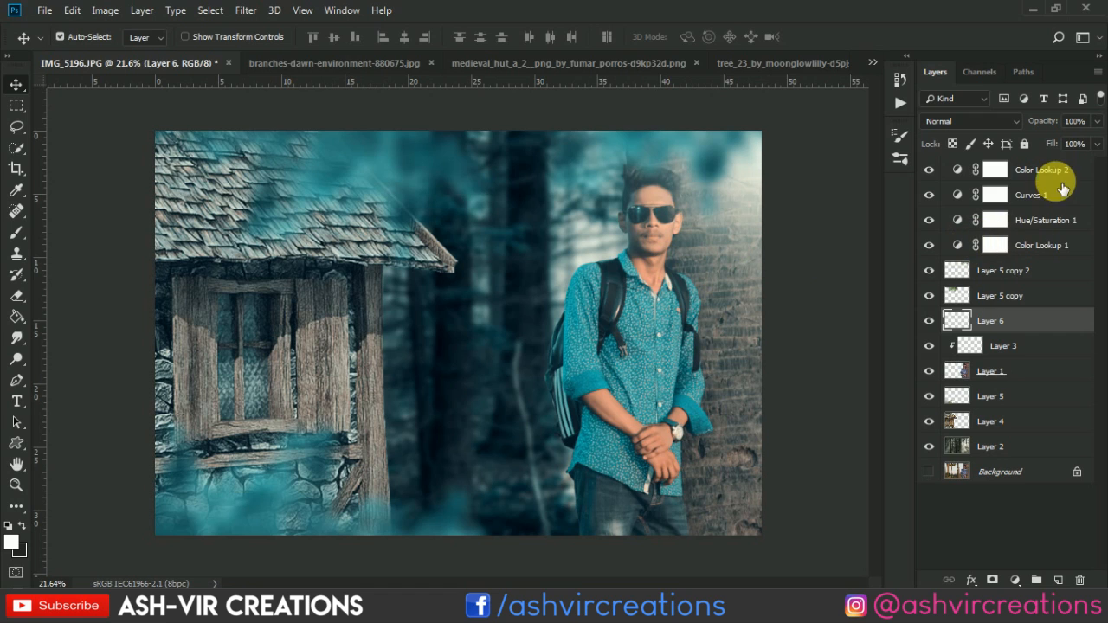
Merge all layers from Color Lookup 2 down to Layer 2 into one, leaving the Background separate.
click(1054, 178)
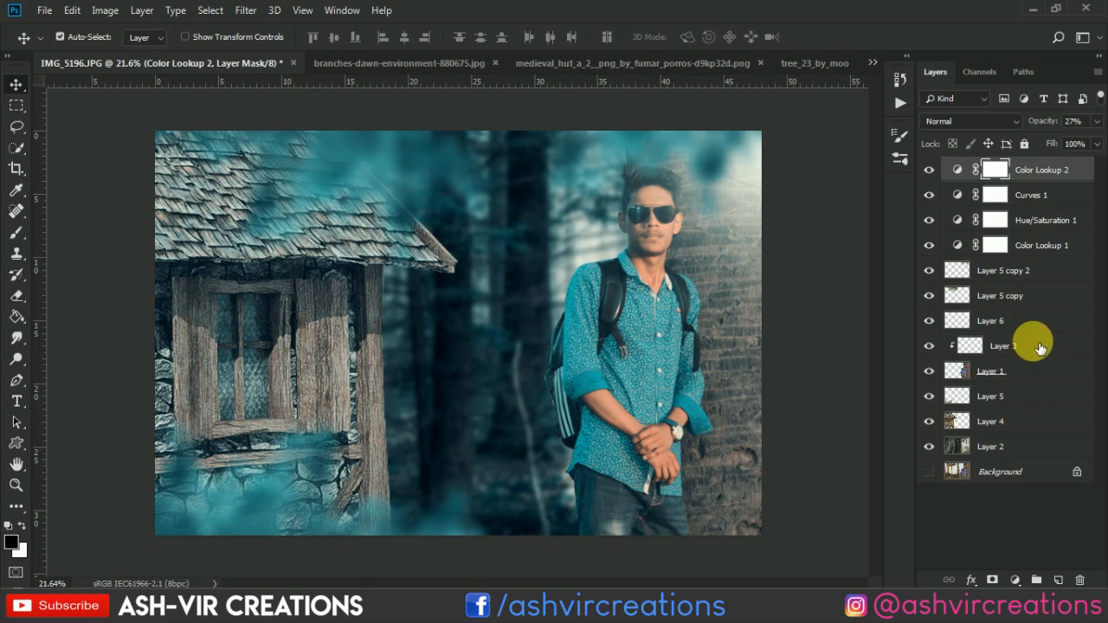
shift+click(1011, 446)
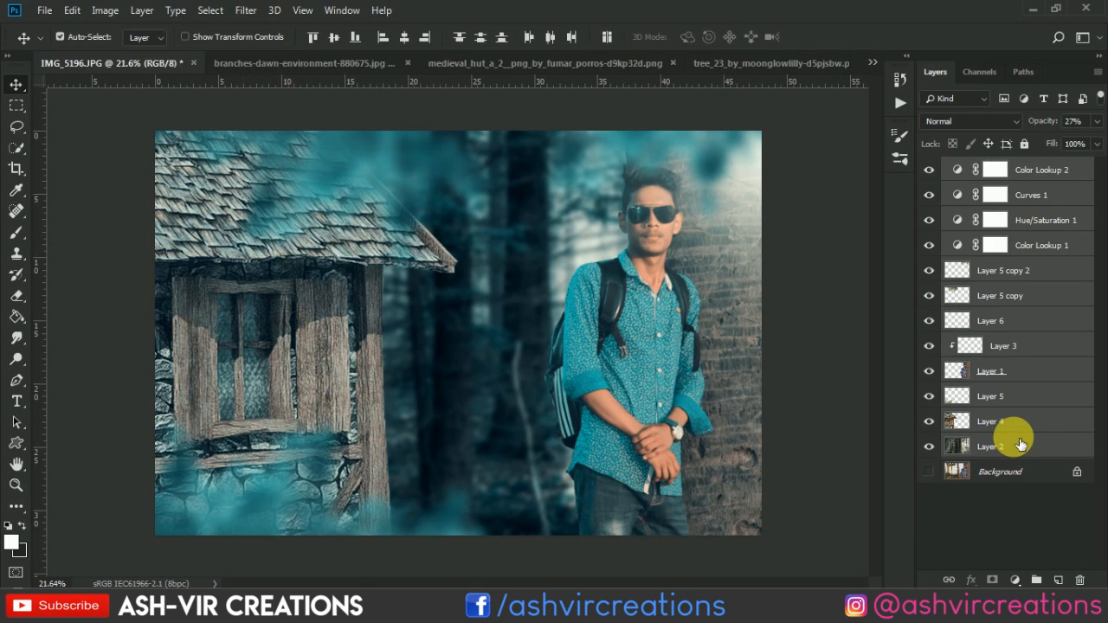
right_click(1013, 441)
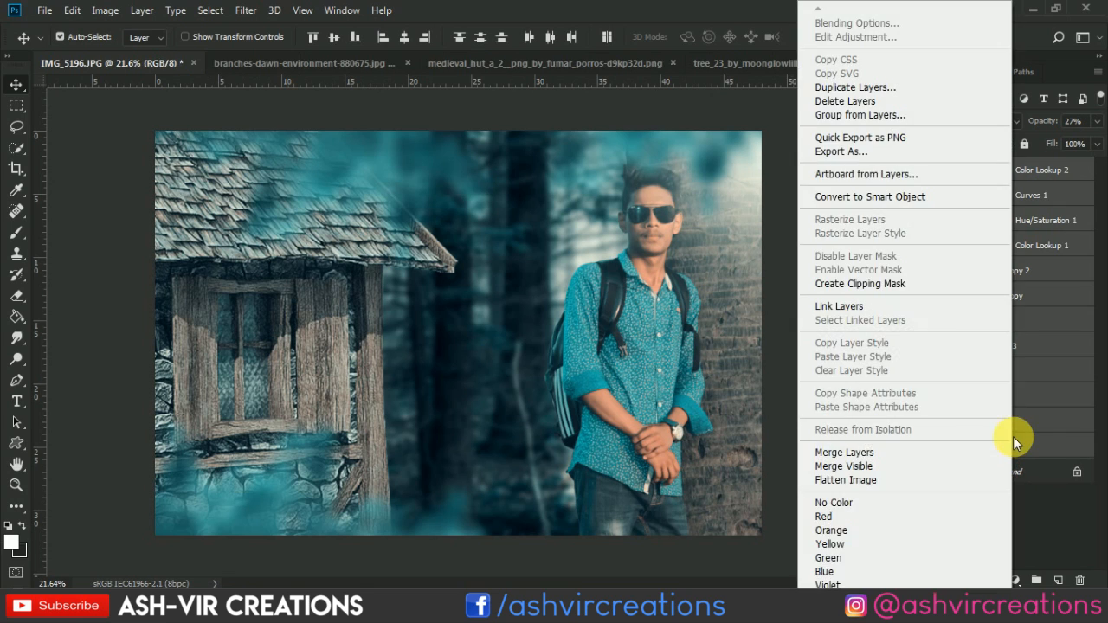
click(855, 452)
Crop the document to its current canvas bounds with cropped pixels deleted.
key(c)
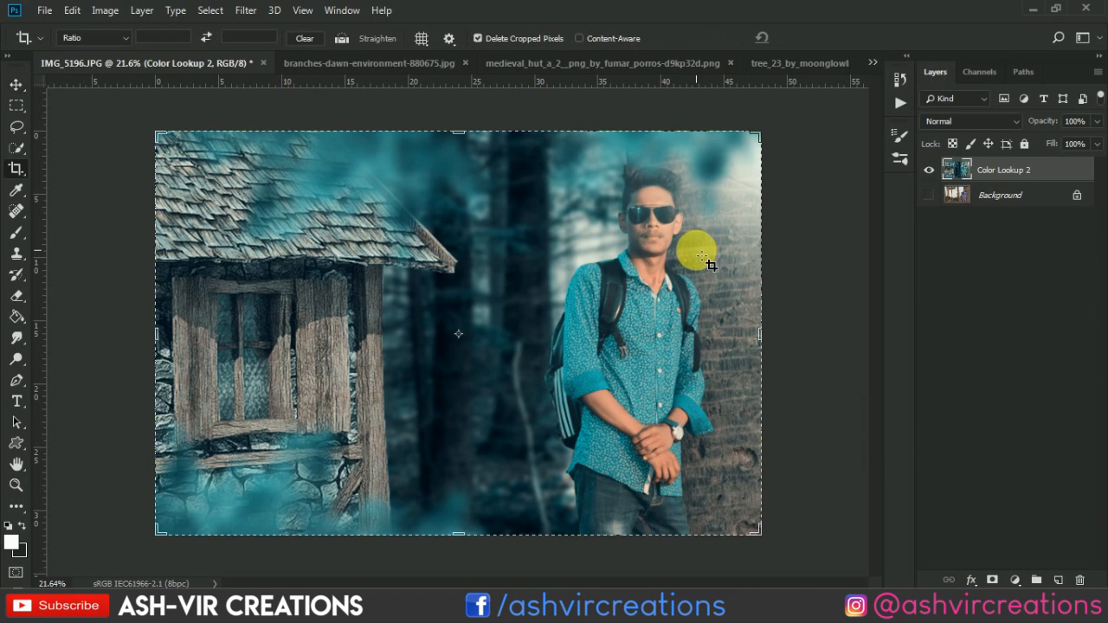
key(Return)
key(Return)
key(v)
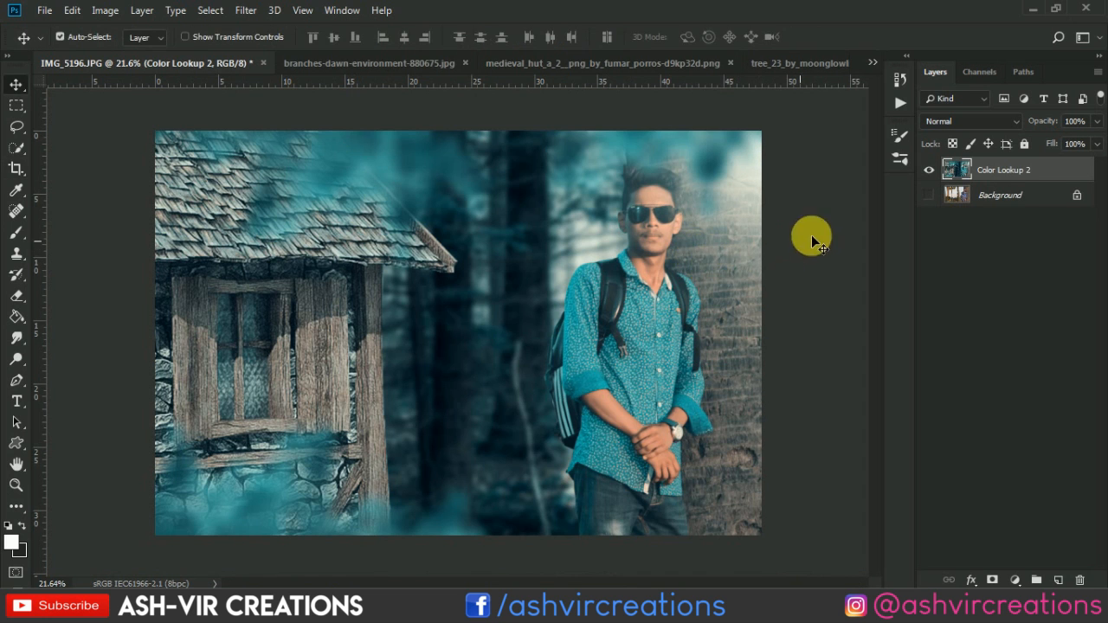
Compare the merged composite with the original Background photo by toggling the merged layer's visibility.
click(928, 169)
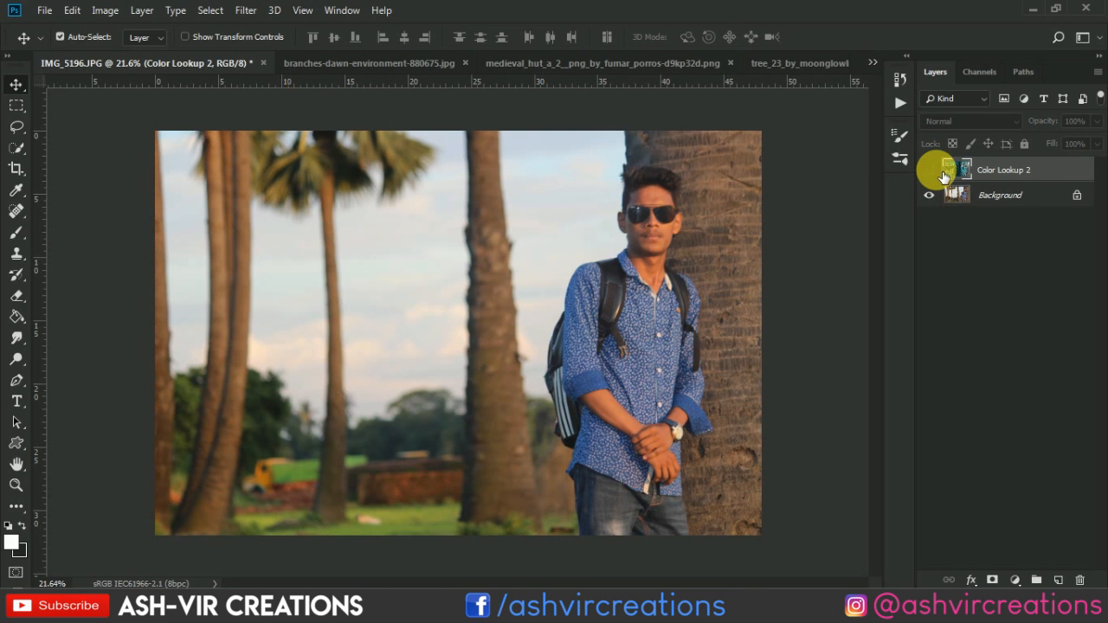
click(939, 172)
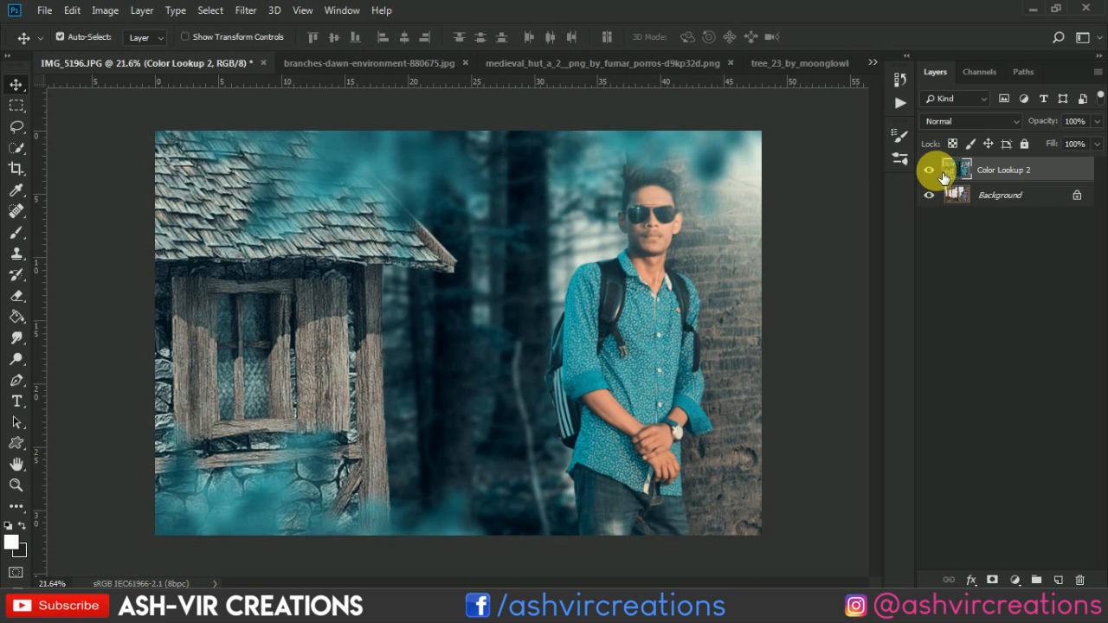
click(929, 171)
click(930, 171)
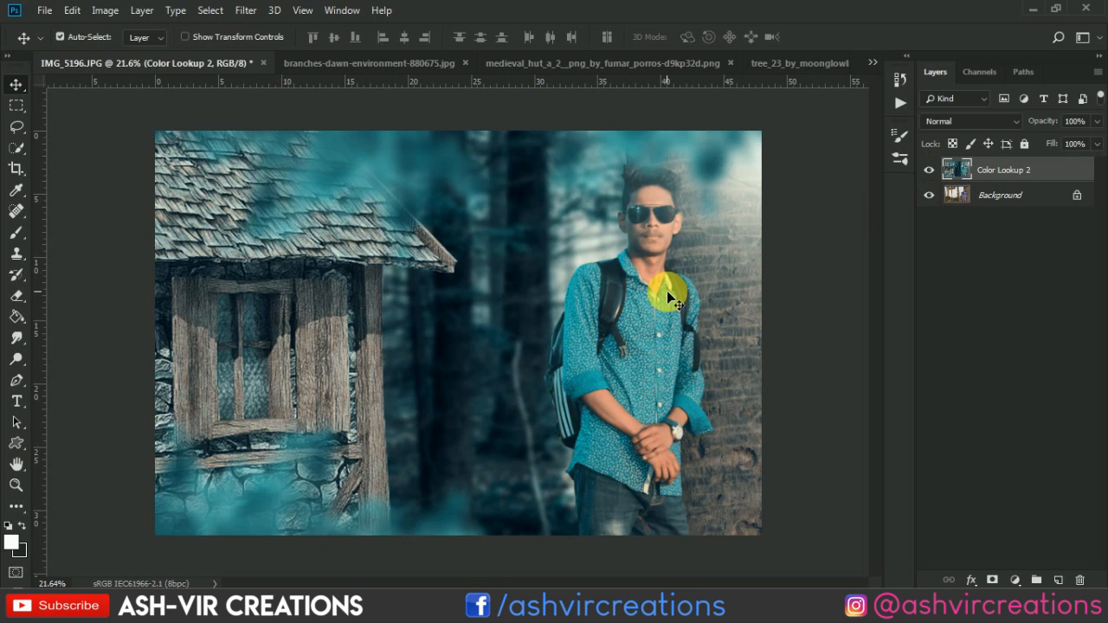
scroll(667, 291, up, 1)
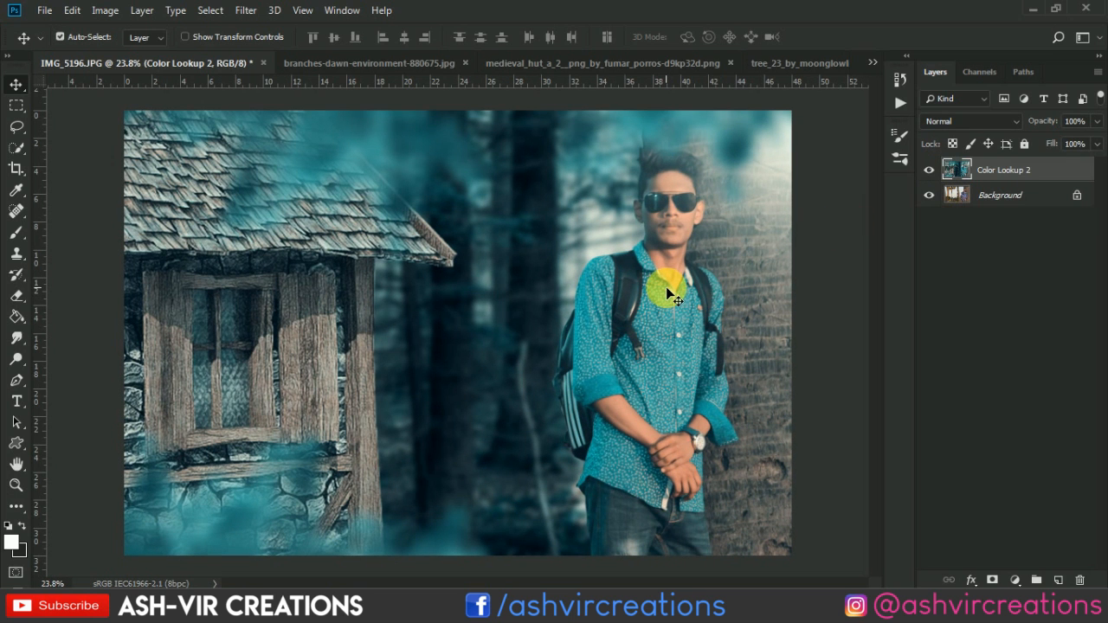